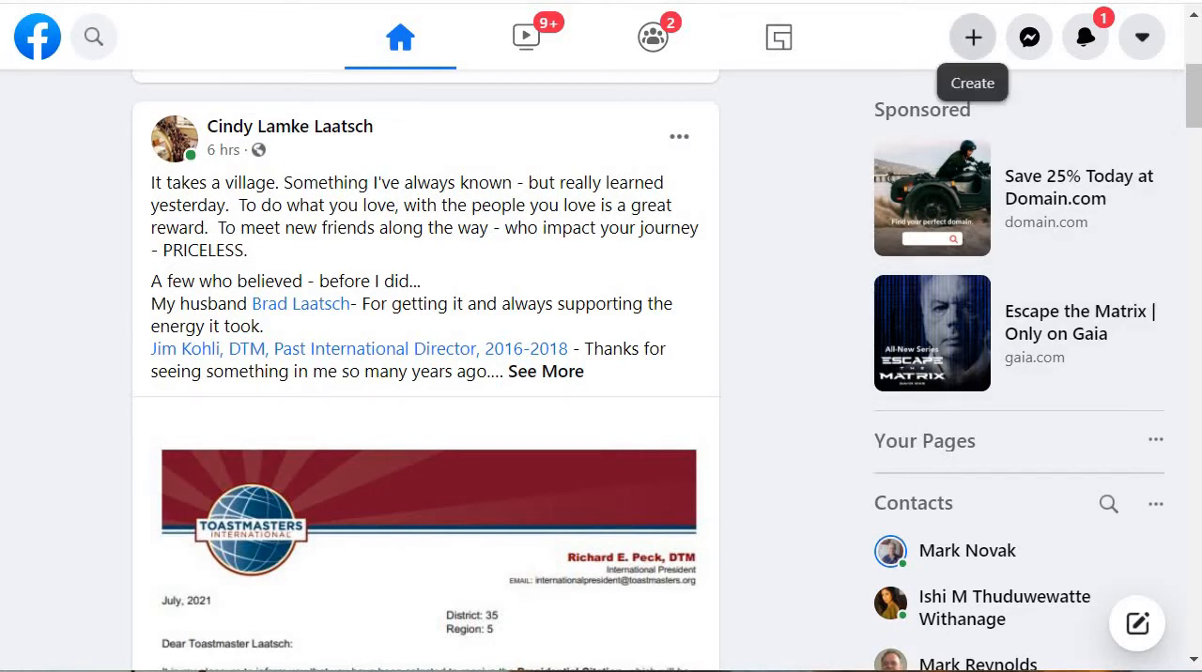
Step: Start creating a new Facebook Page and name it Tamil Nomad
{"action": "left_click", "coordinate": [973, 38]}
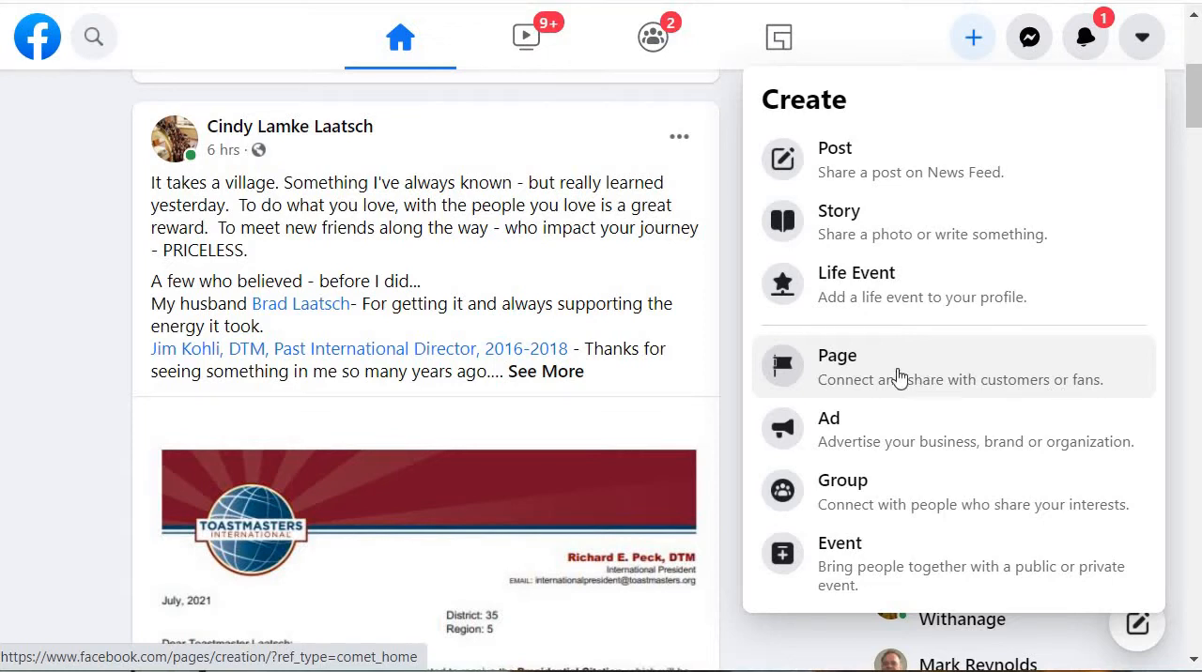
{"action": "left_click", "coordinate": [863, 373]}
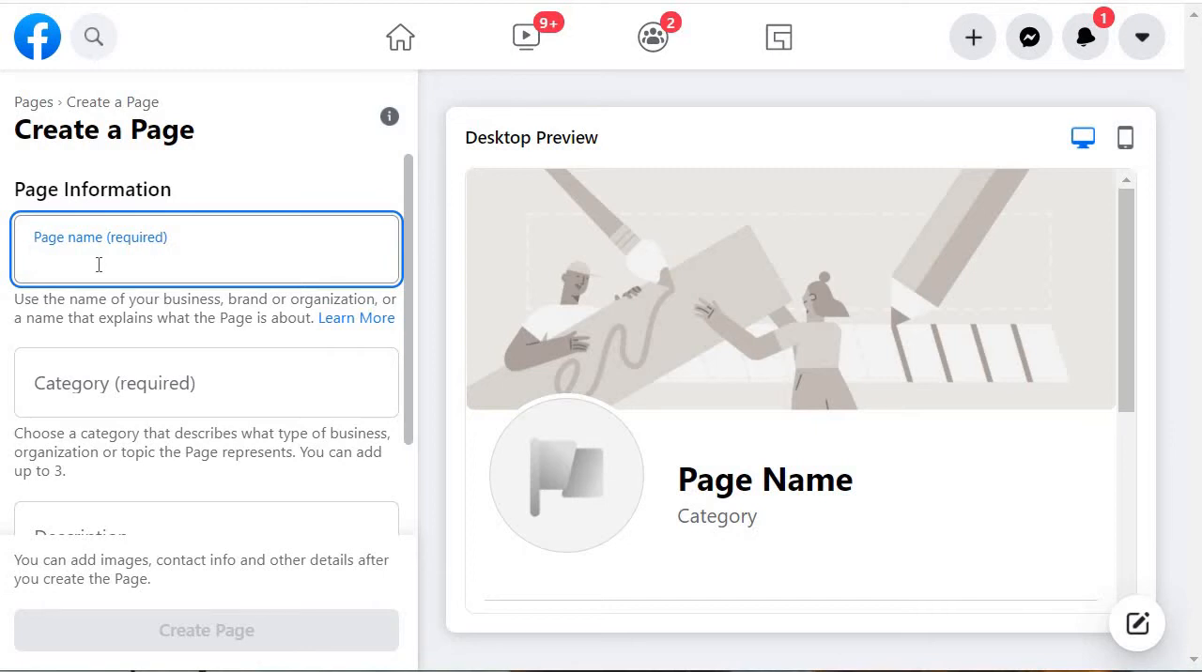
{"action": "type", "text": "Ta"}
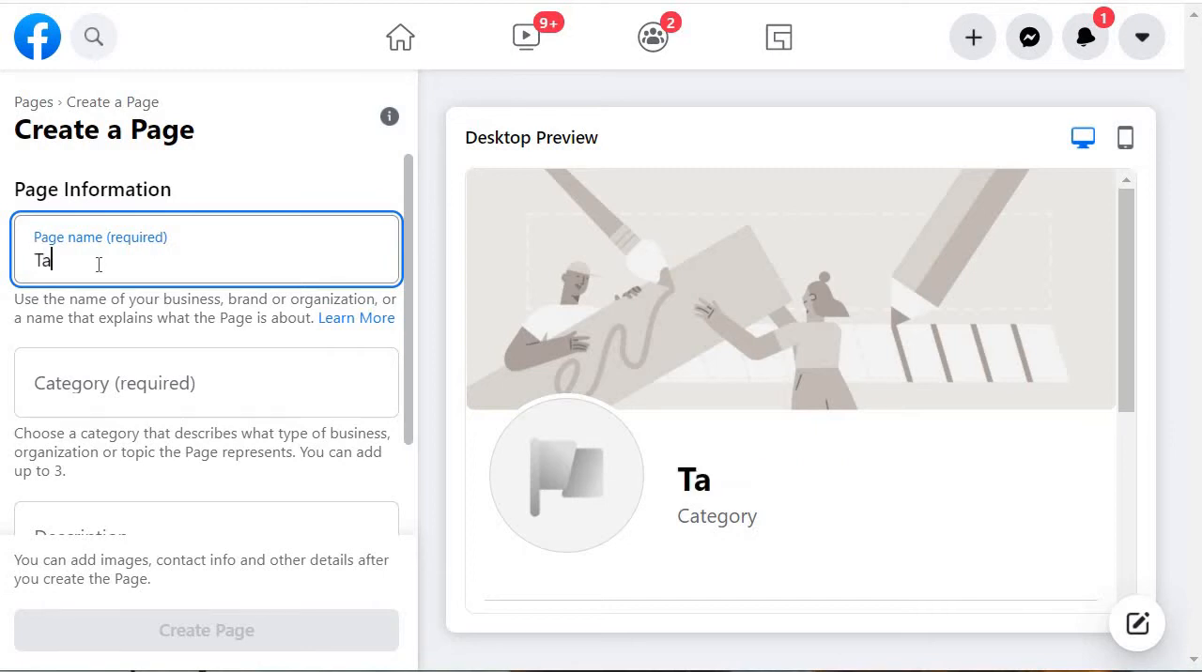
{"action": "type", "text": "mil Nomad"}
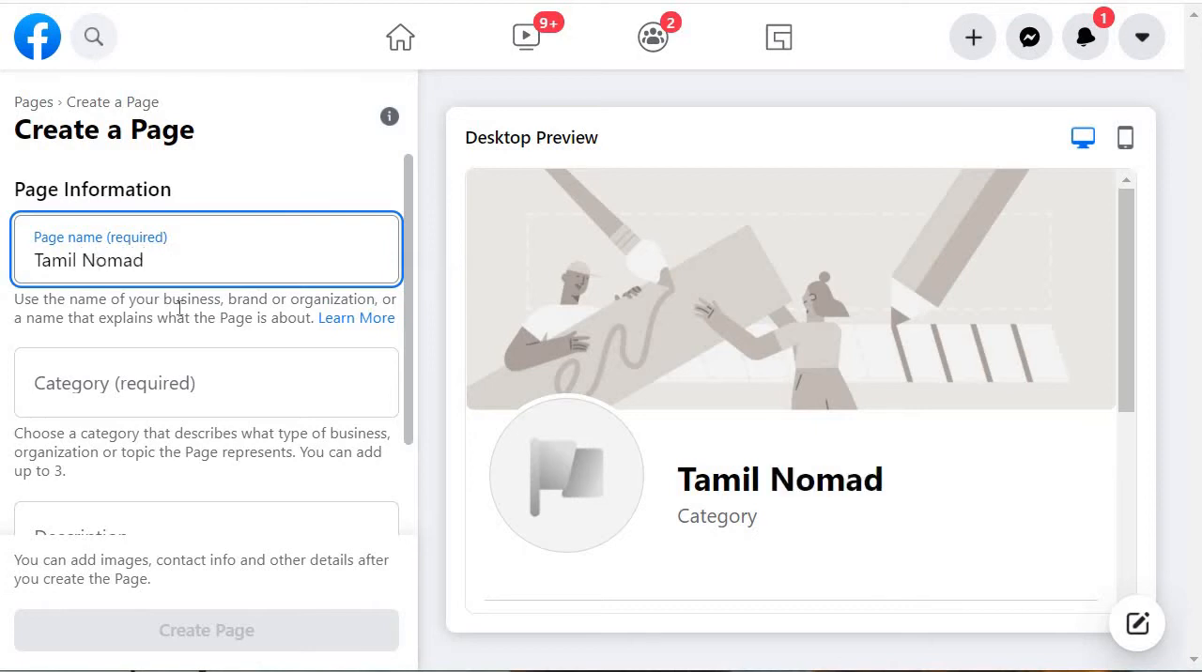
Step: Search the page categories for "news" and choose News & Media Website
{"action": "left_click", "coordinate": [95, 371]}
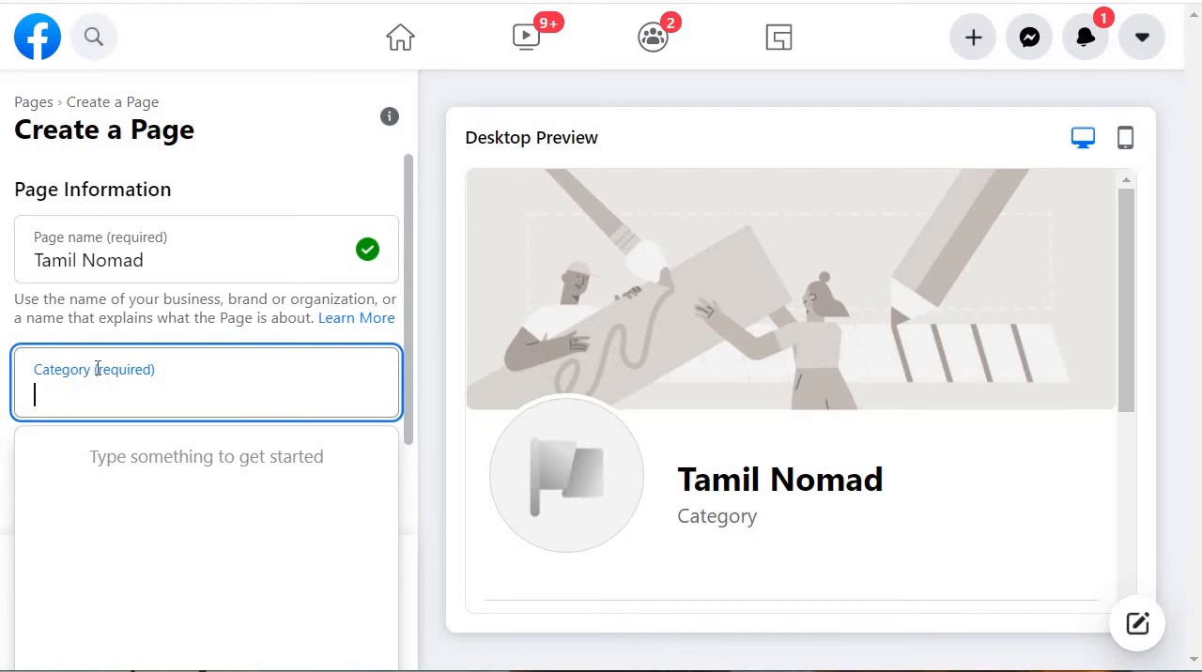
{"action": "type", "text": "news"}
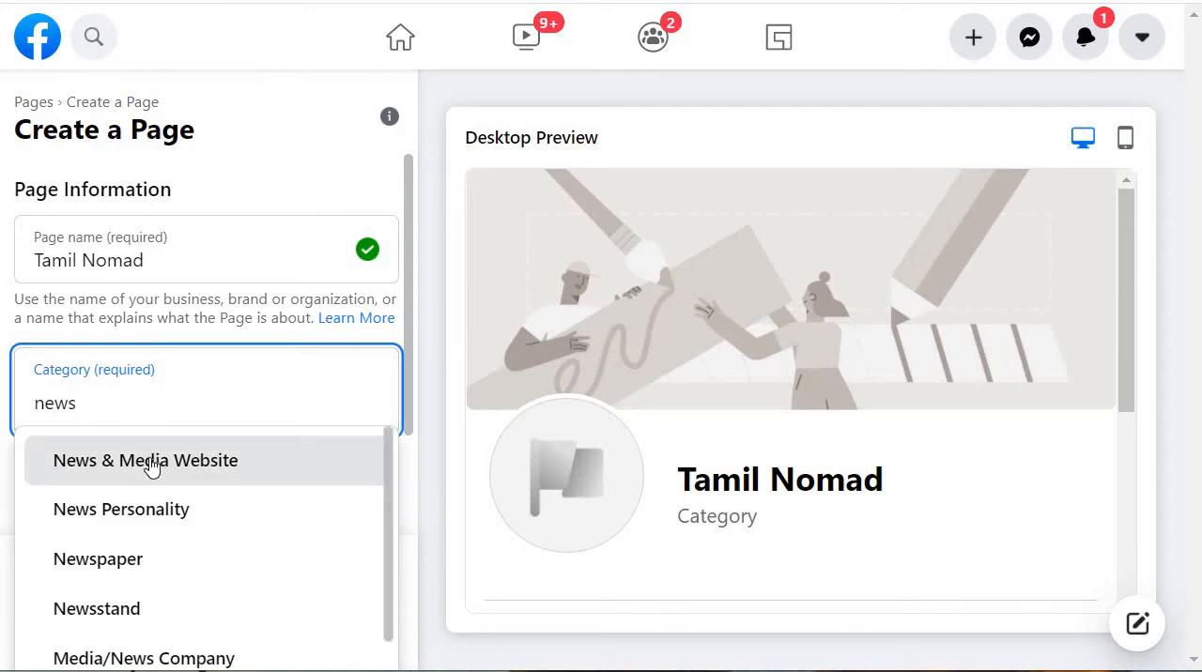
{"action": "left_click", "coordinate": [140, 460]}
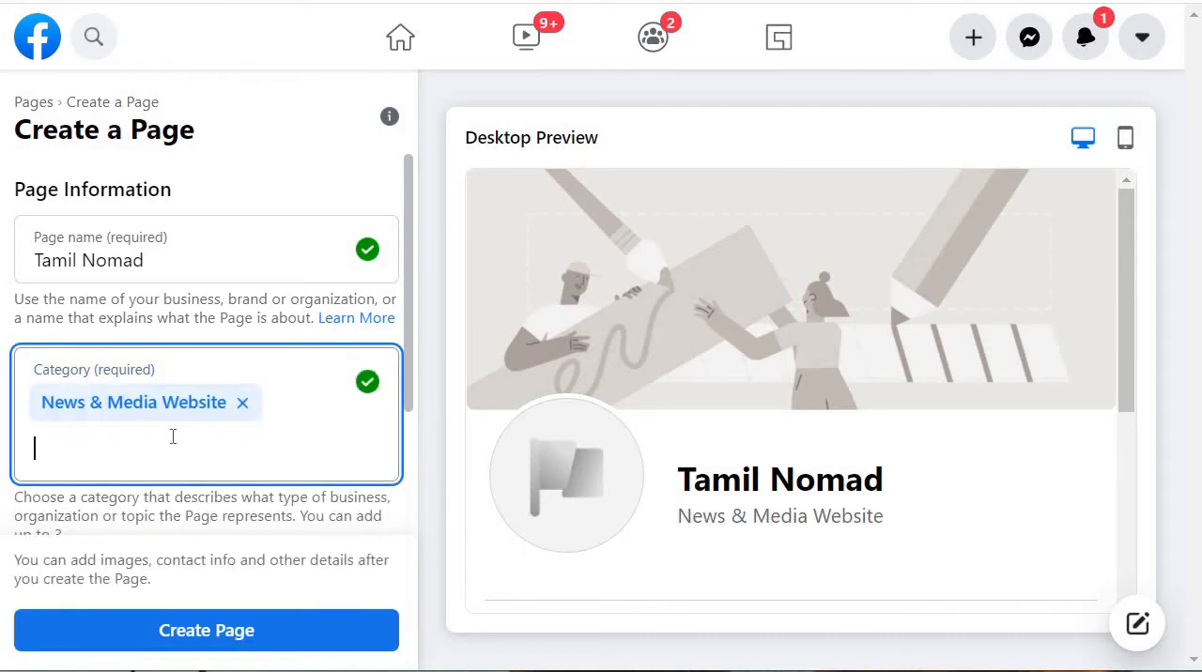
Step: Enter the page description "This website is about News and Information."
{"action": "scroll", "coordinate": [108, 429], "scroll_direction": "down", "scroll_amount": 2}
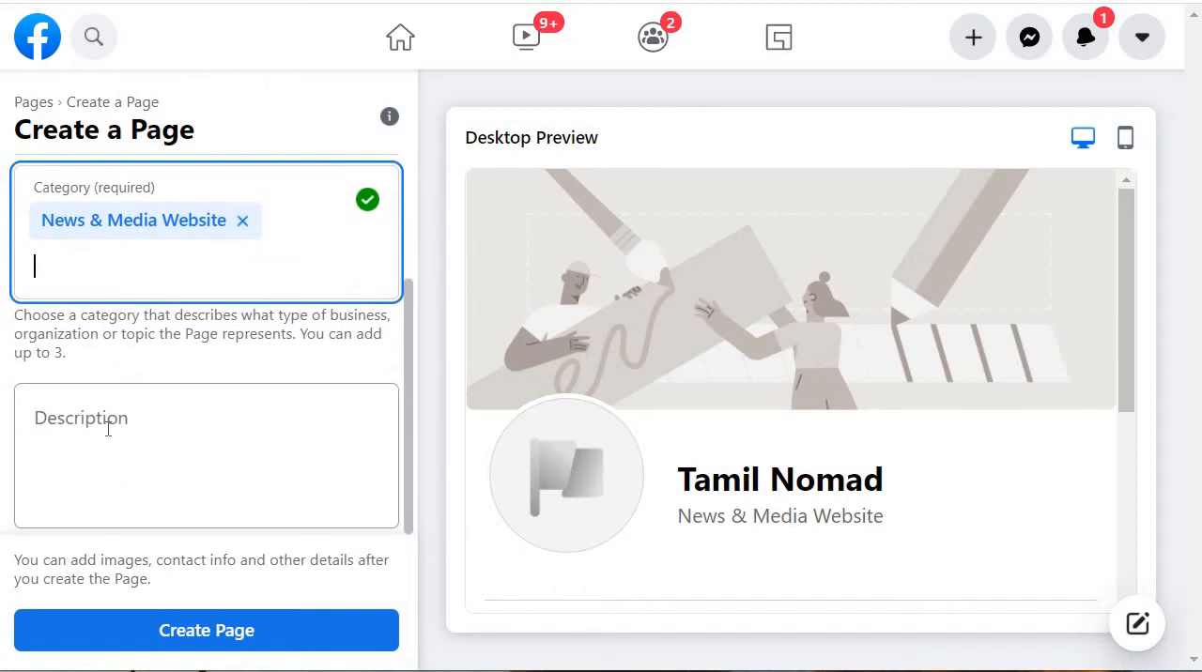
{"action": "left_click", "coordinate": [106, 429]}
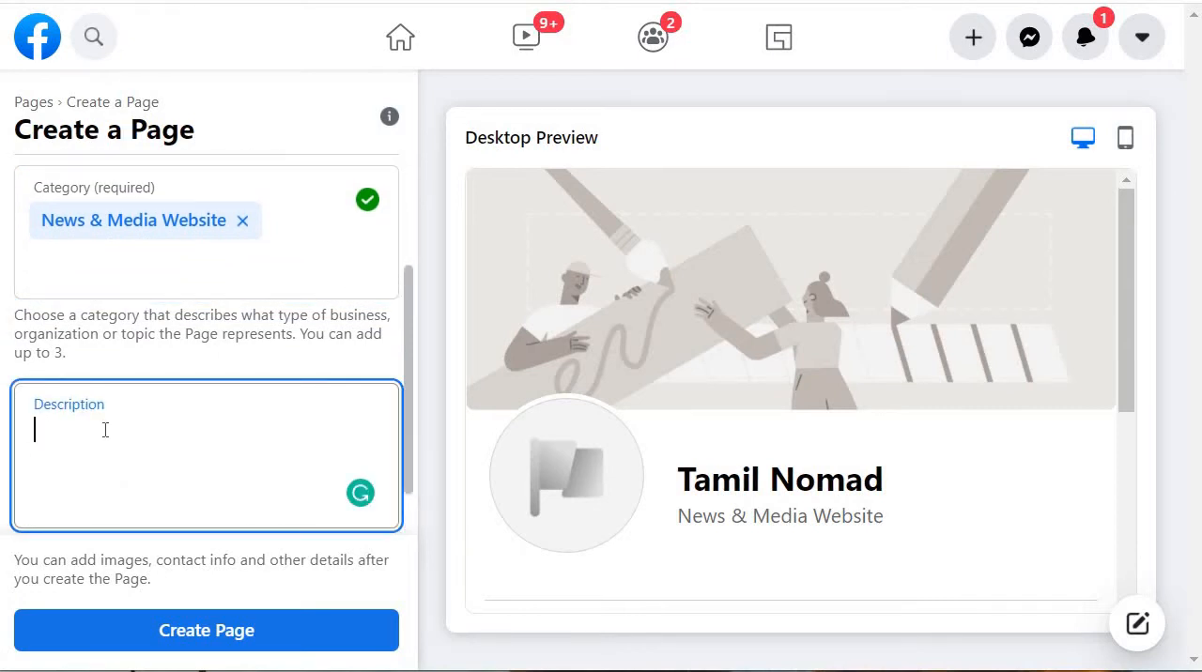
{"action": "type", "text": "Ths"}
{"action": "key", "text": "BackSpace"}
{"action": "key", "text": "BackSpace"}
{"action": "type", "text": "is websit"}
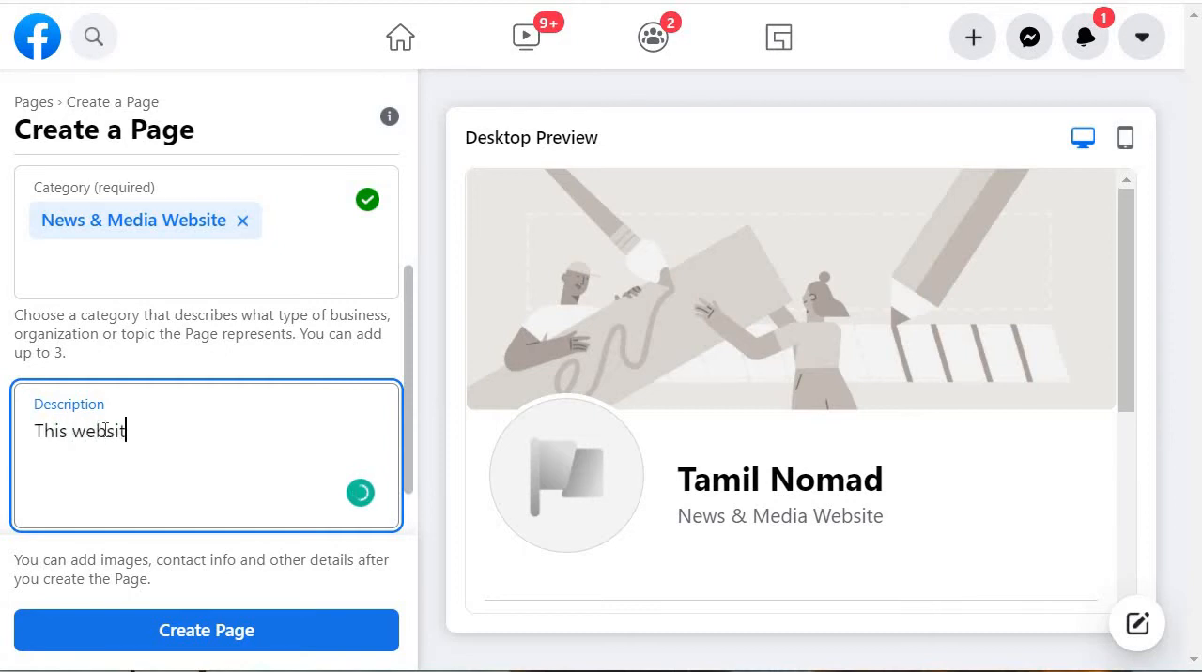
{"action": "type", "text": "e is aboutNews a"}
{"action": "key", "text": "BackSpace"}
{"action": "key", "text": "BackSpace"}
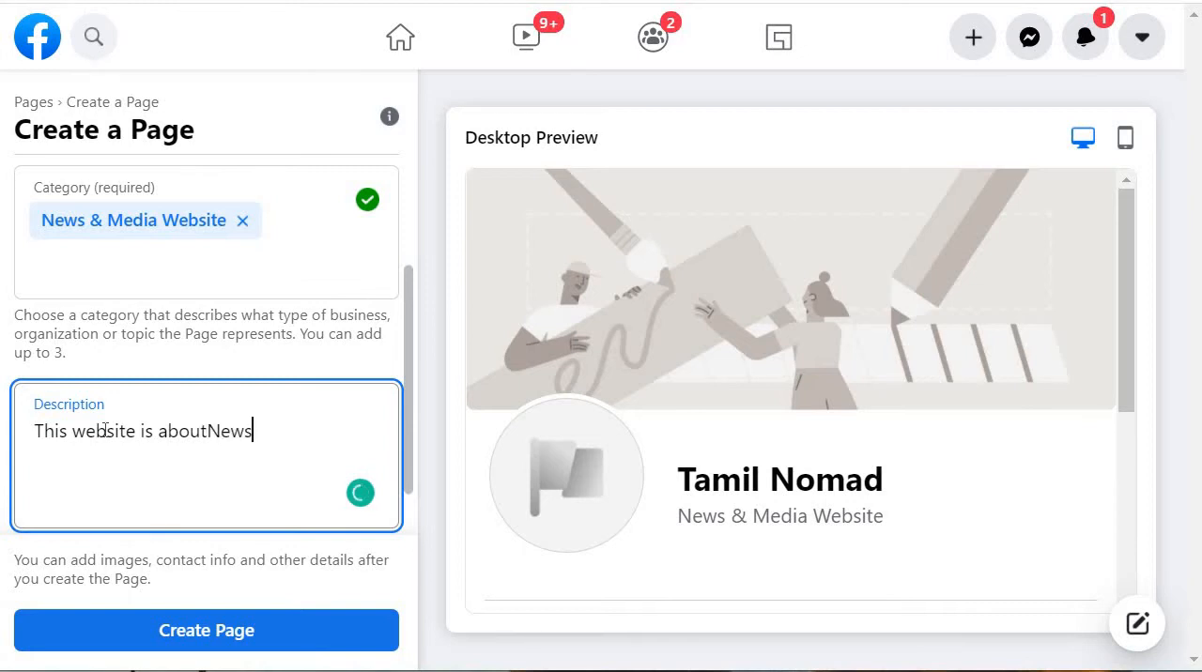
{"action": "key", "text": "BackSpace"}
{"action": "key", "text": "BackSpace"}
{"action": "key", "text": "BackSpace"}
{"action": "key", "text": "BackSpace"}
{"action": "type", "text": "News an"}
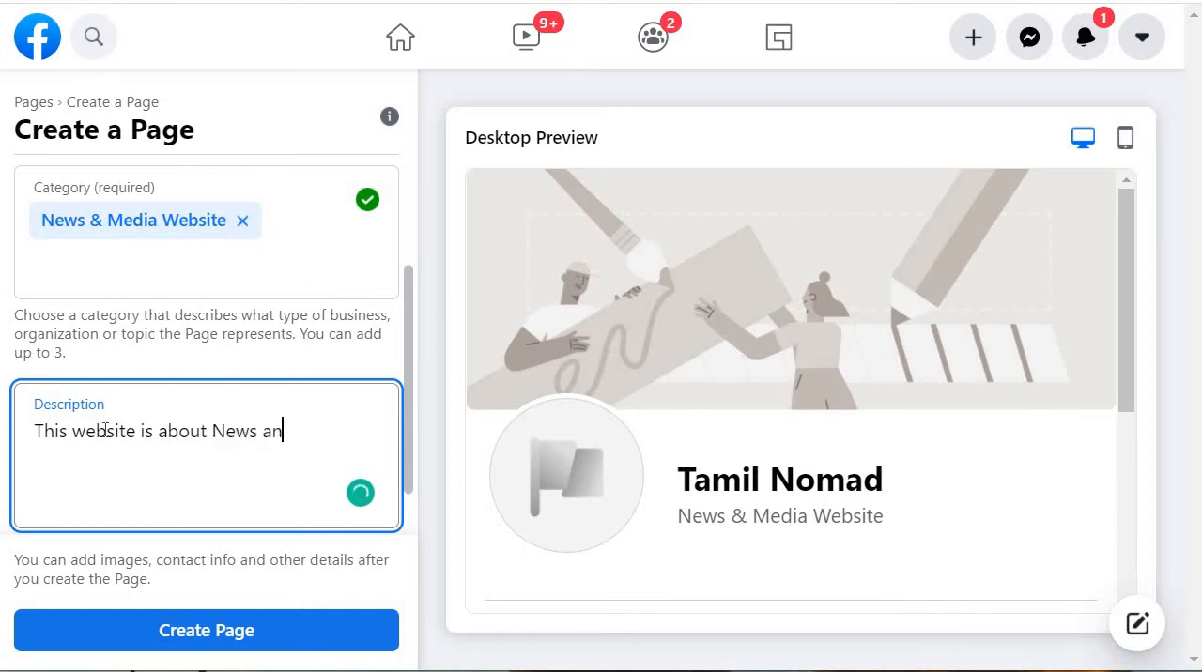
{"action": "type", "text": "d Informatio"}
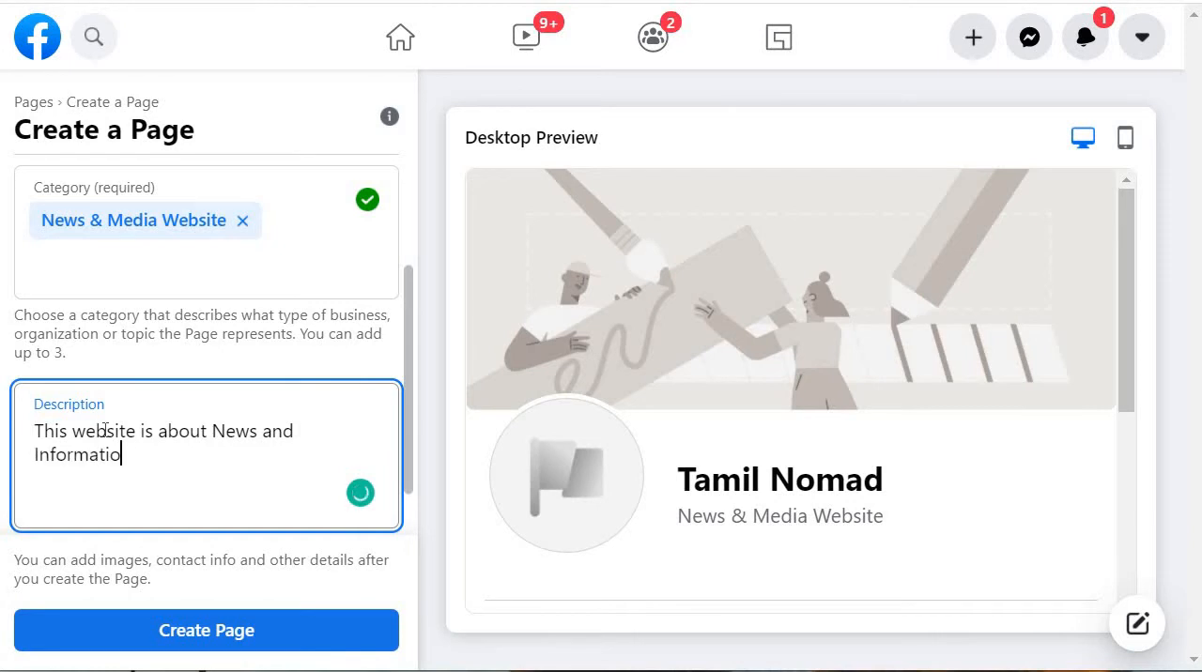
{"action": "type", "text": "n."}
Step: Create the page from the completed form and dismiss the notice
{"action": "scroll", "coordinate": [198, 390], "scroll_direction": "down", "scroll_amount": 1}
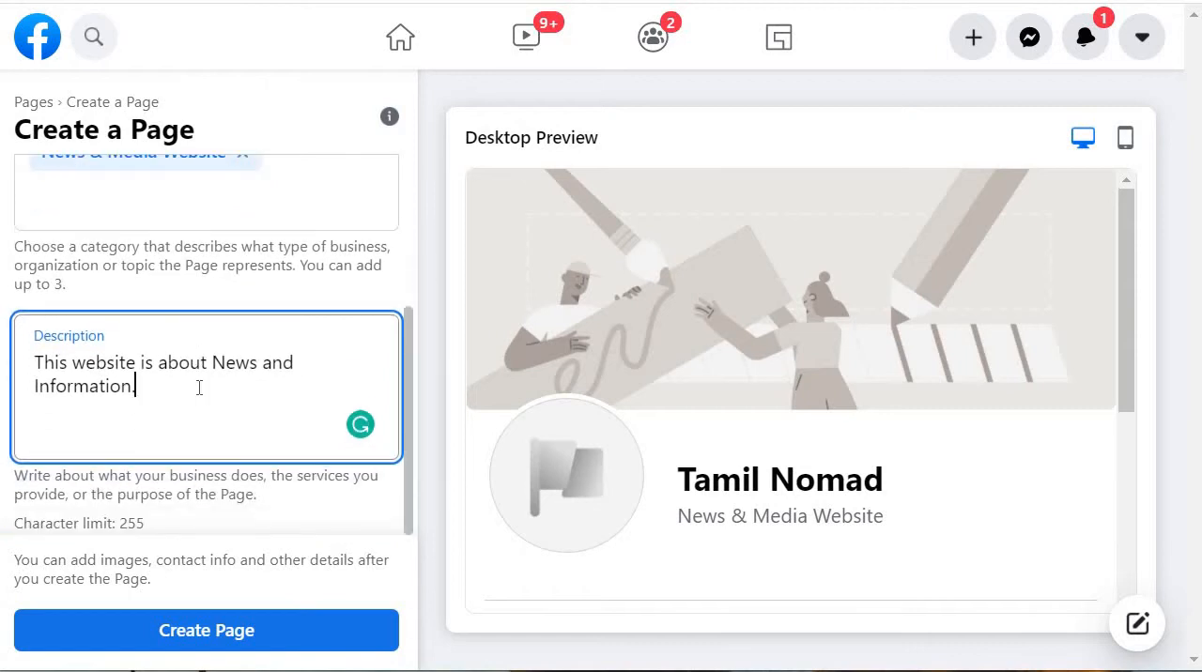
{"action": "left_click", "coordinate": [264, 636]}
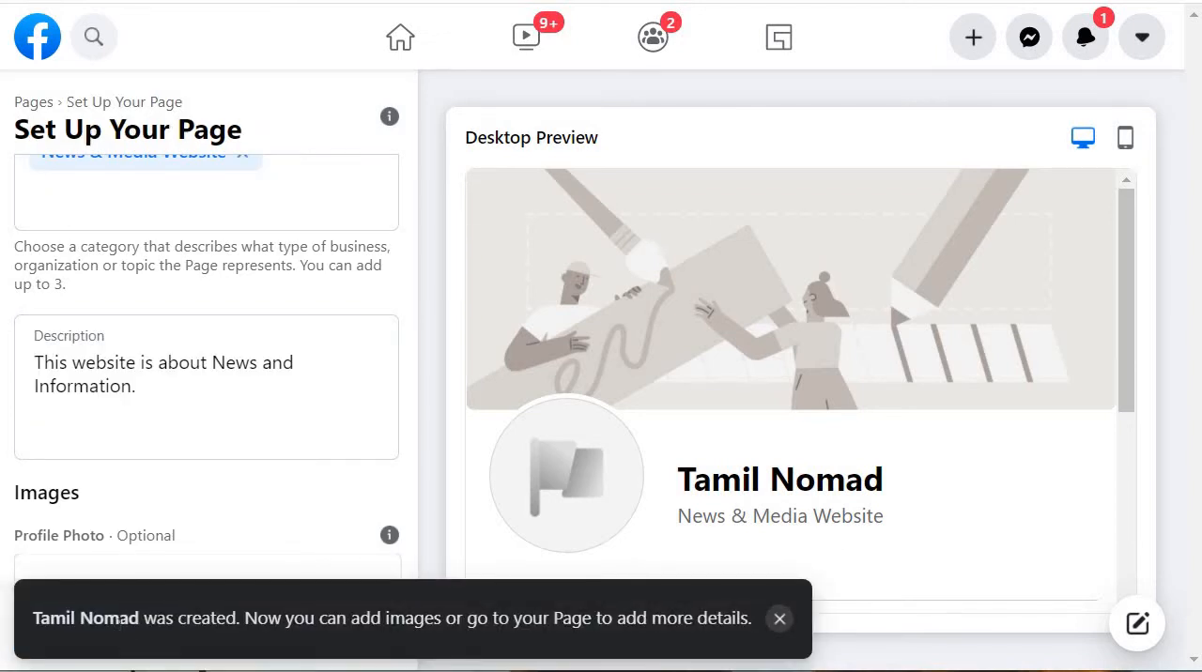
{"action": "left_click", "coordinate": [780, 621]}
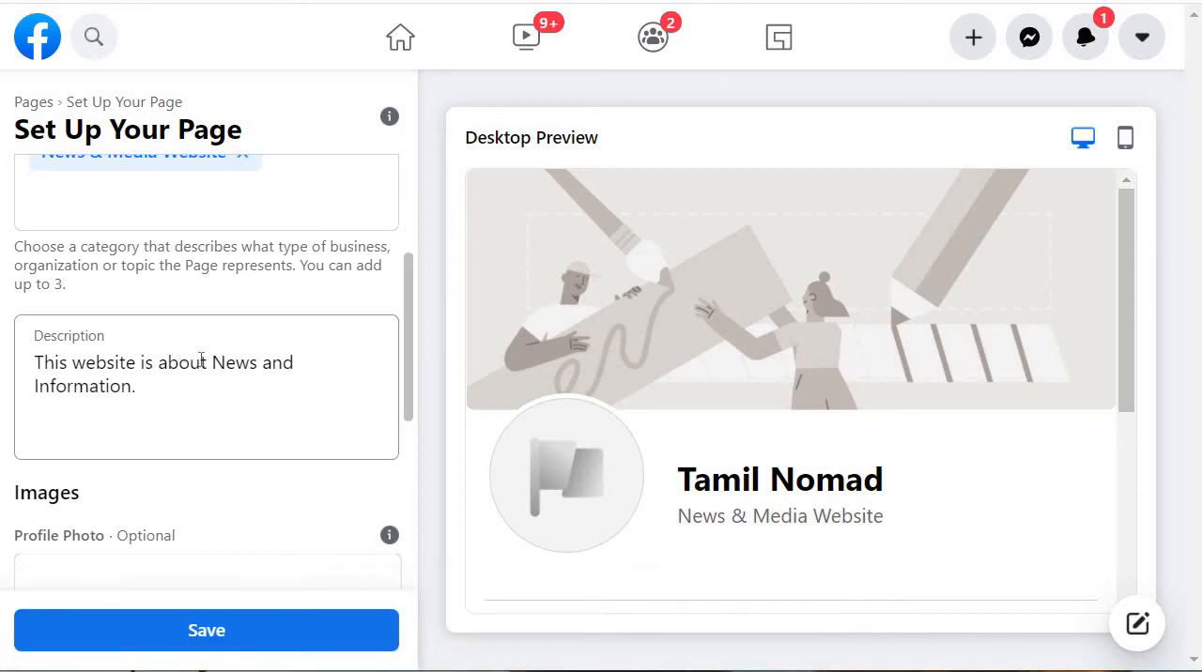
Step: Review the page setup form, including the category, description, profile picture and cover photo sections
{"action": "scroll", "coordinate": [210, 357], "scroll_direction": "up", "scroll_amount": 3}
{"action": "scroll", "coordinate": [210, 363], "scroll_direction": "down", "scroll_amount": 7}
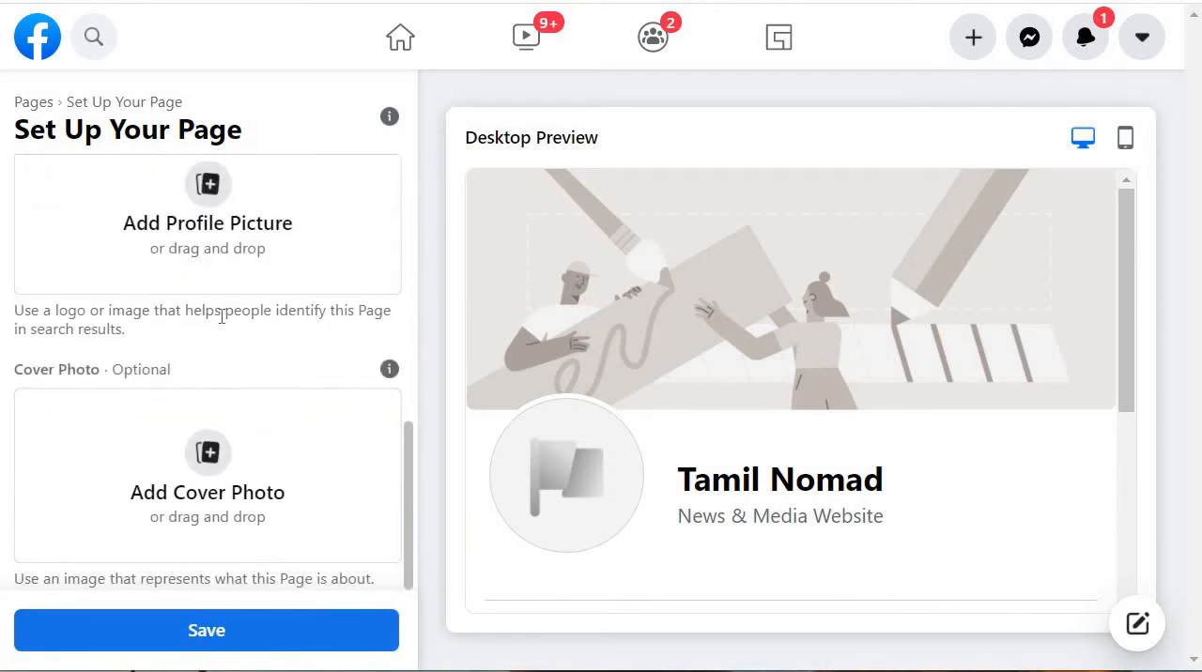
{"action": "scroll", "coordinate": [201, 322], "scroll_direction": "up", "scroll_amount": 3}
{"action": "scroll", "coordinate": [199, 324], "scroll_direction": "down", "scroll_amount": 3}
{"action": "scroll", "coordinate": [196, 325], "scroll_direction": "up", "scroll_amount": 5}
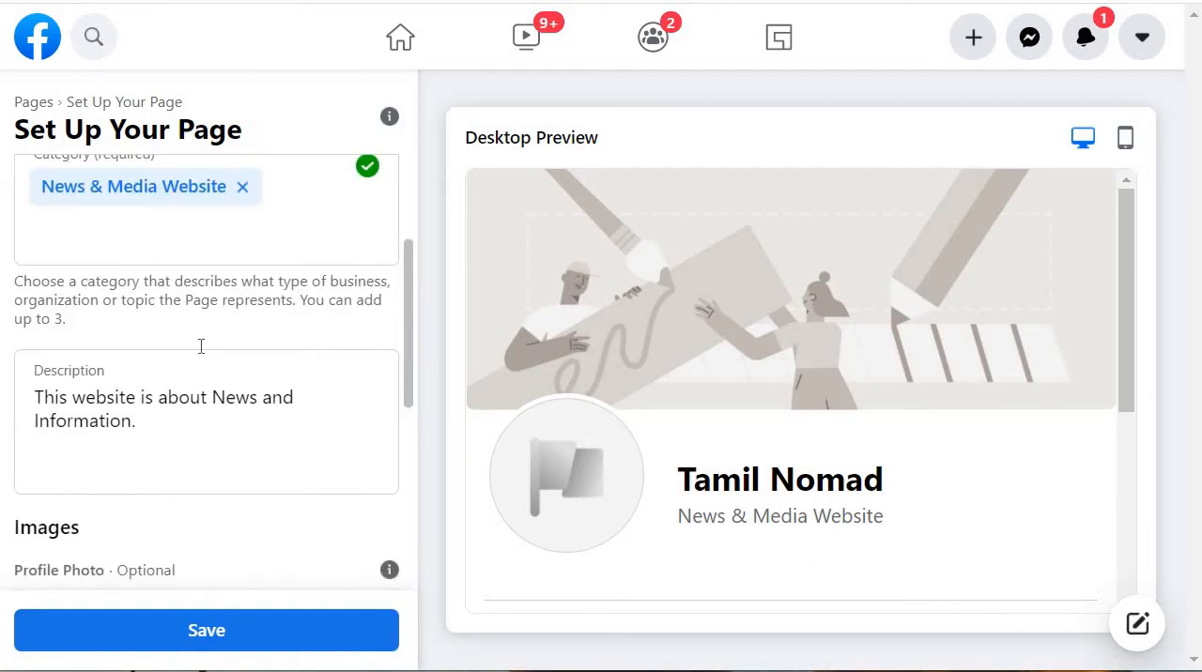
{"action": "scroll", "coordinate": [201, 346], "scroll_direction": "down", "scroll_amount": 5}
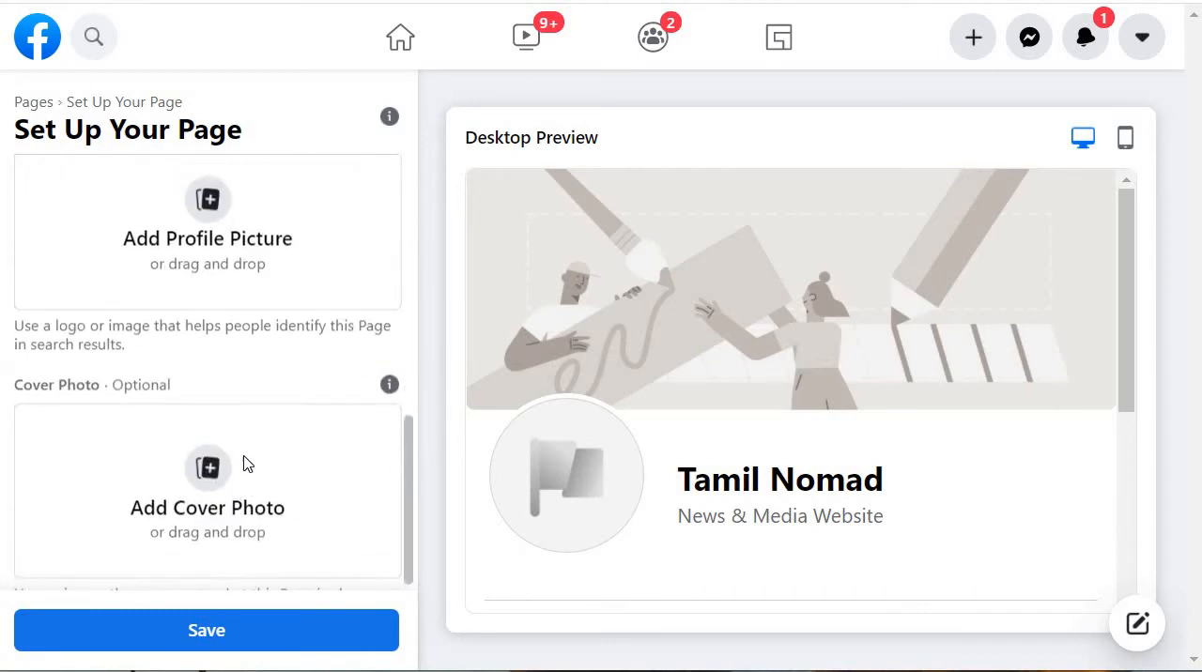
{"action": "scroll", "coordinate": [246, 464], "scroll_direction": "up", "scroll_amount": 1}
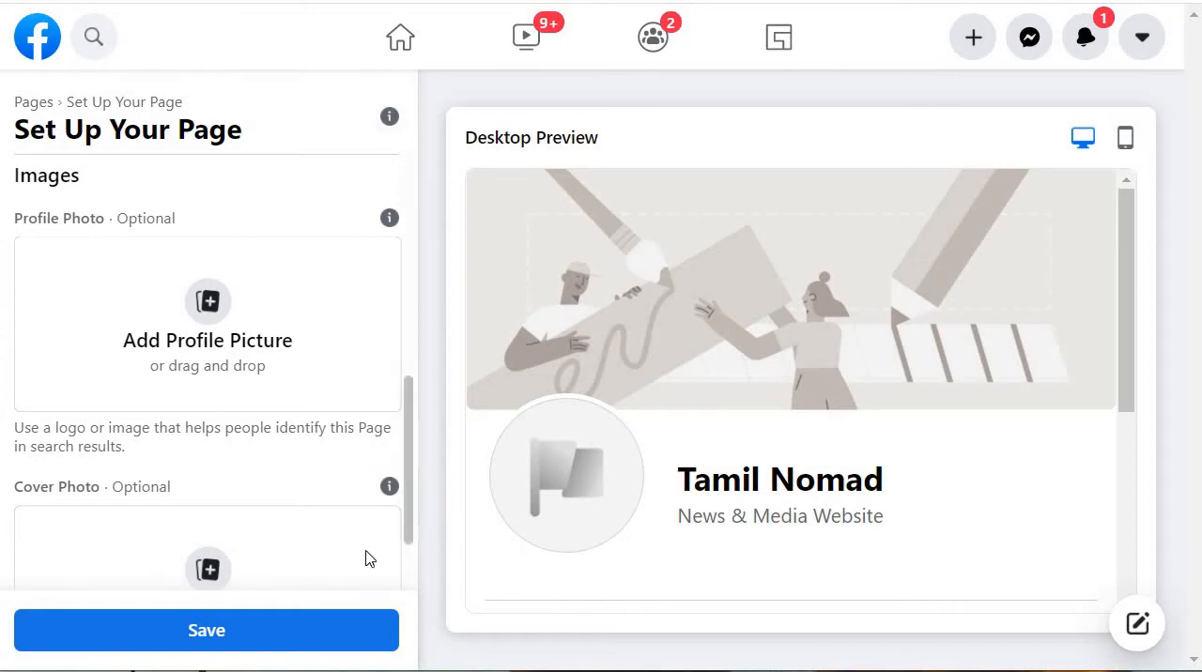
{"action": "scroll", "coordinate": [349, 519], "scroll_direction": "down", "scroll_amount": 1}
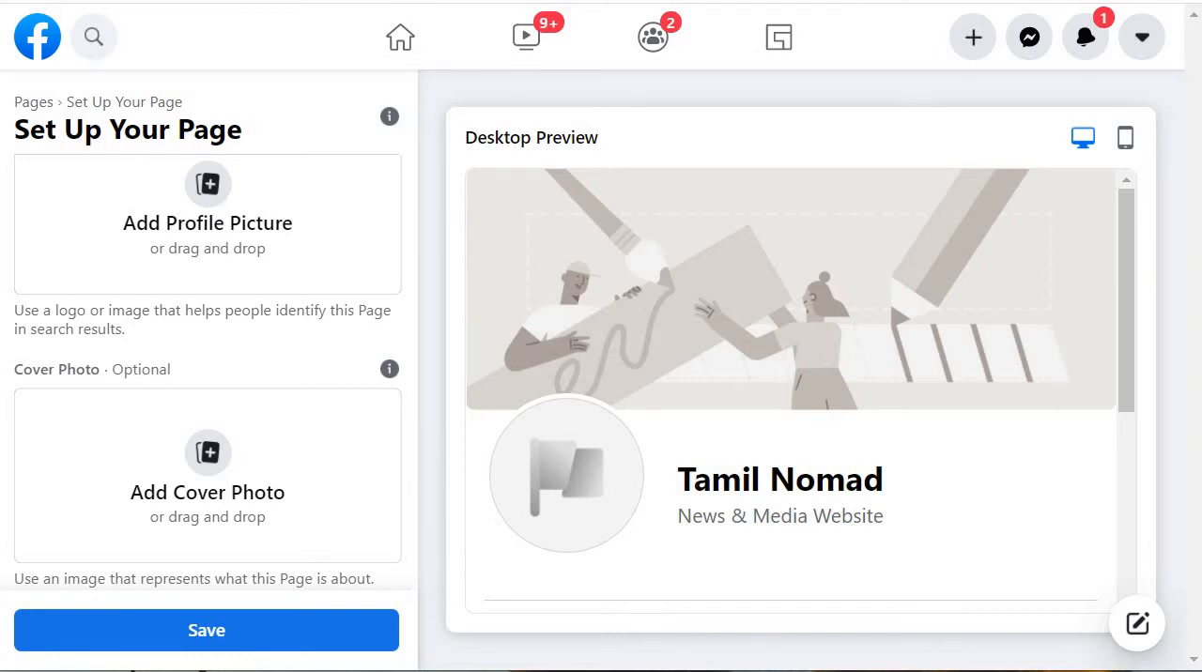
Step: Switch to Canva, search the design types for "facebook" and create a blank Facebook Cover design
{"action": "left_click", "coordinate": [332, 2]}
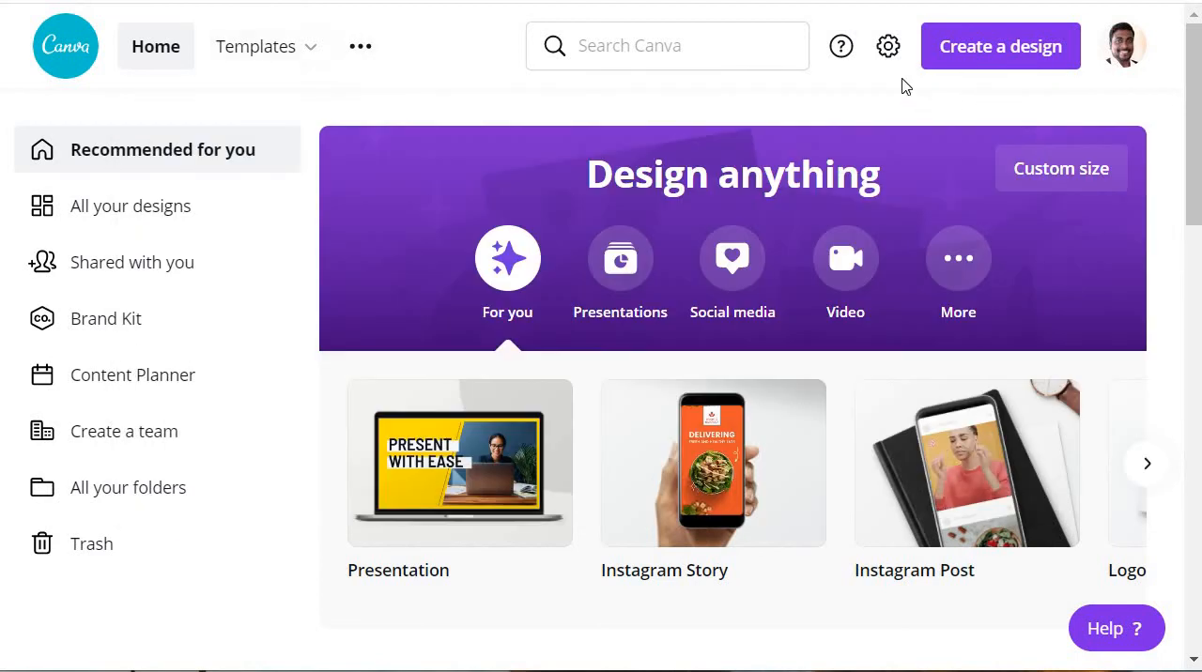
{"action": "left_click", "coordinate": [997, 48]}
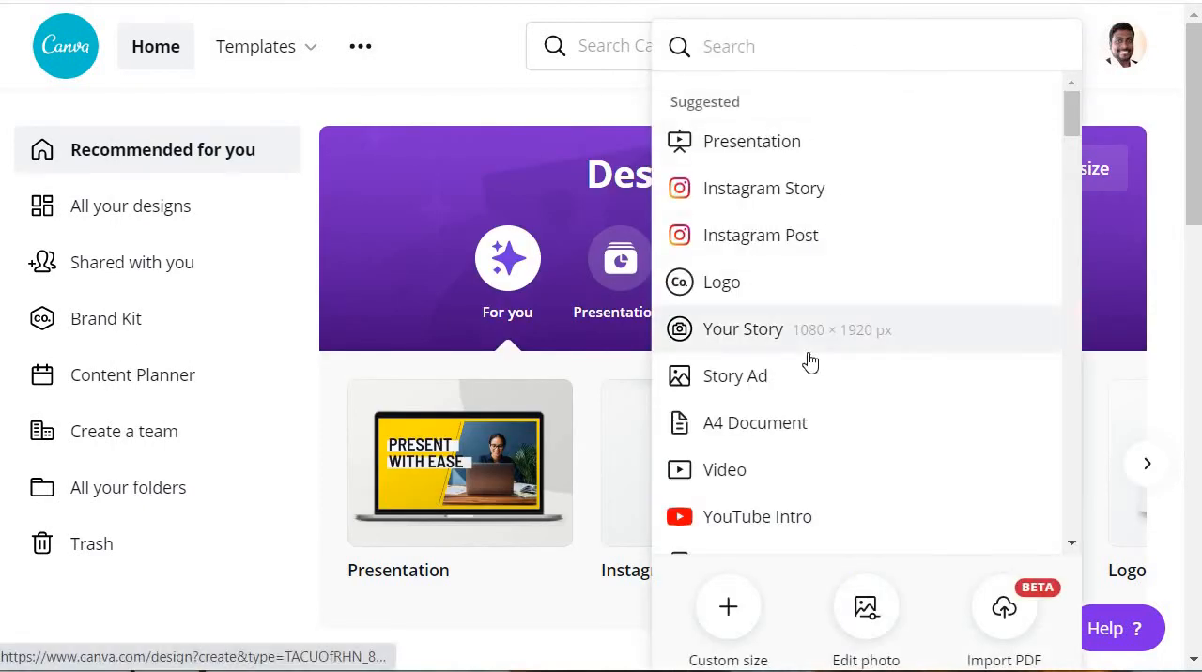
{"action": "type", "text": "fa"}
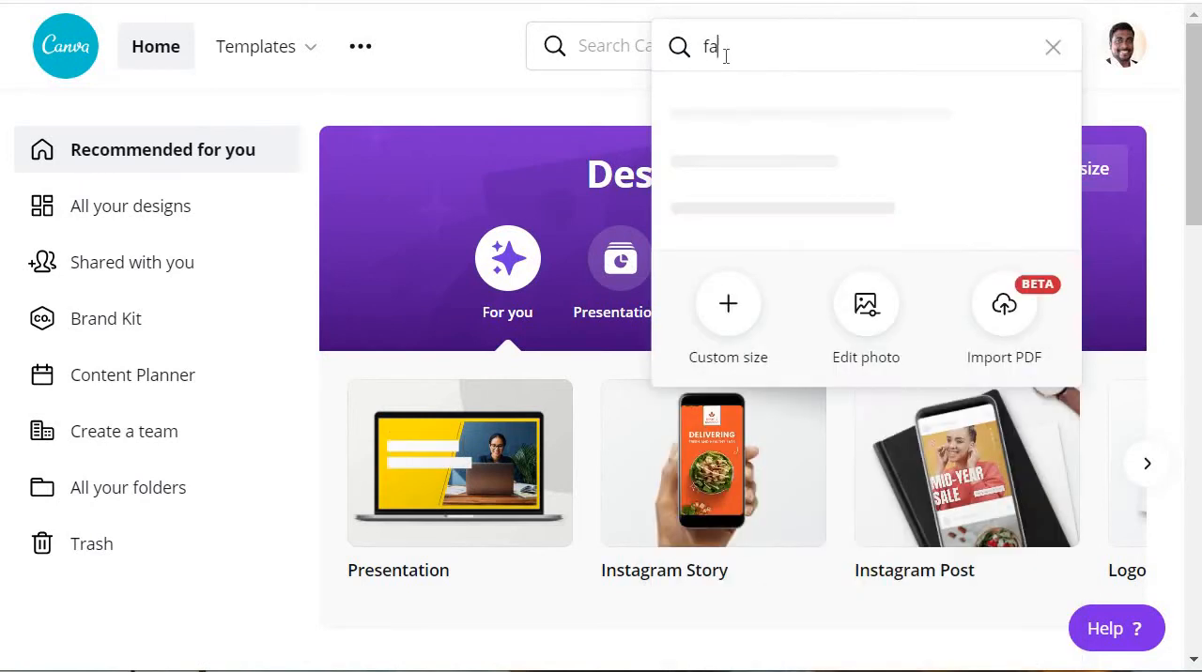
{"action": "type", "text": "cebook"}
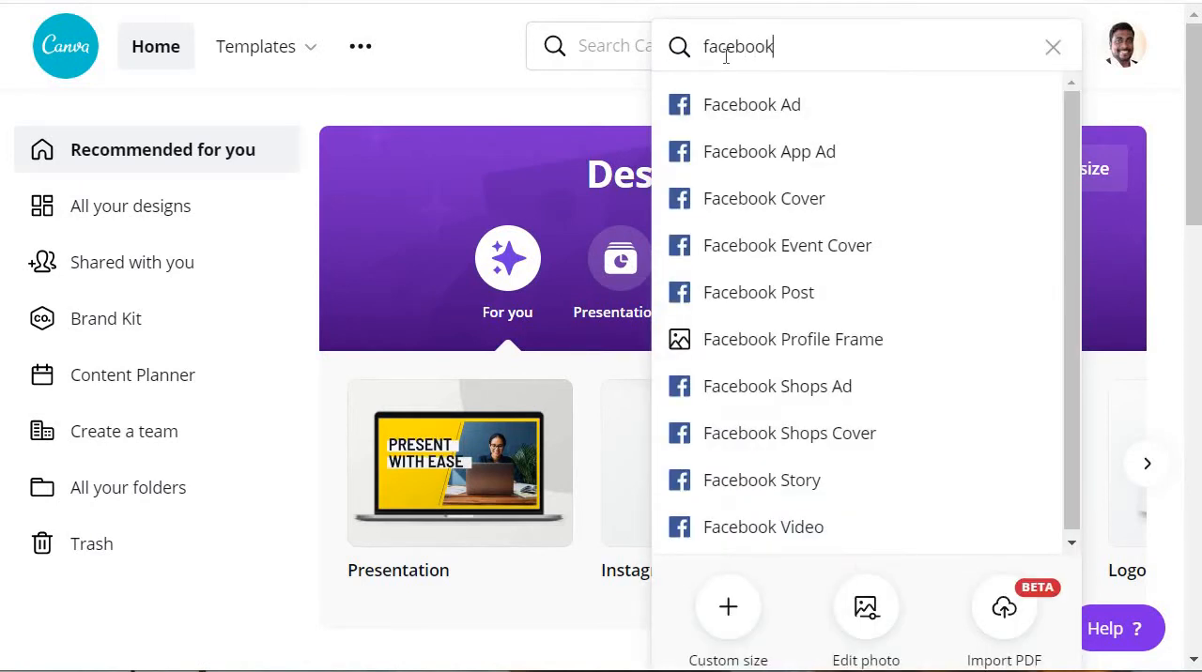
{"action": "left_click", "coordinate": [751, 203]}
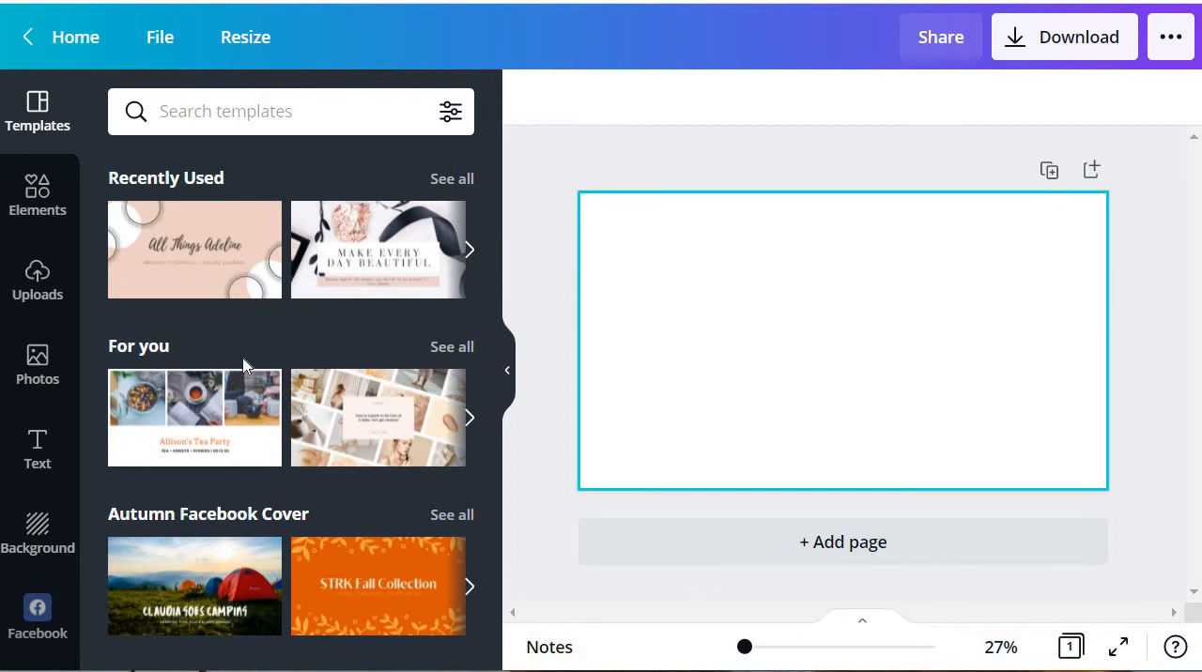
Step: Browse the cover templates and apply the "SPRING Seasonal Outfits" template from the Spring Facebook Cover category
{"action": "scroll", "coordinate": [291, 272], "scroll_direction": "down", "scroll_amount": 4}
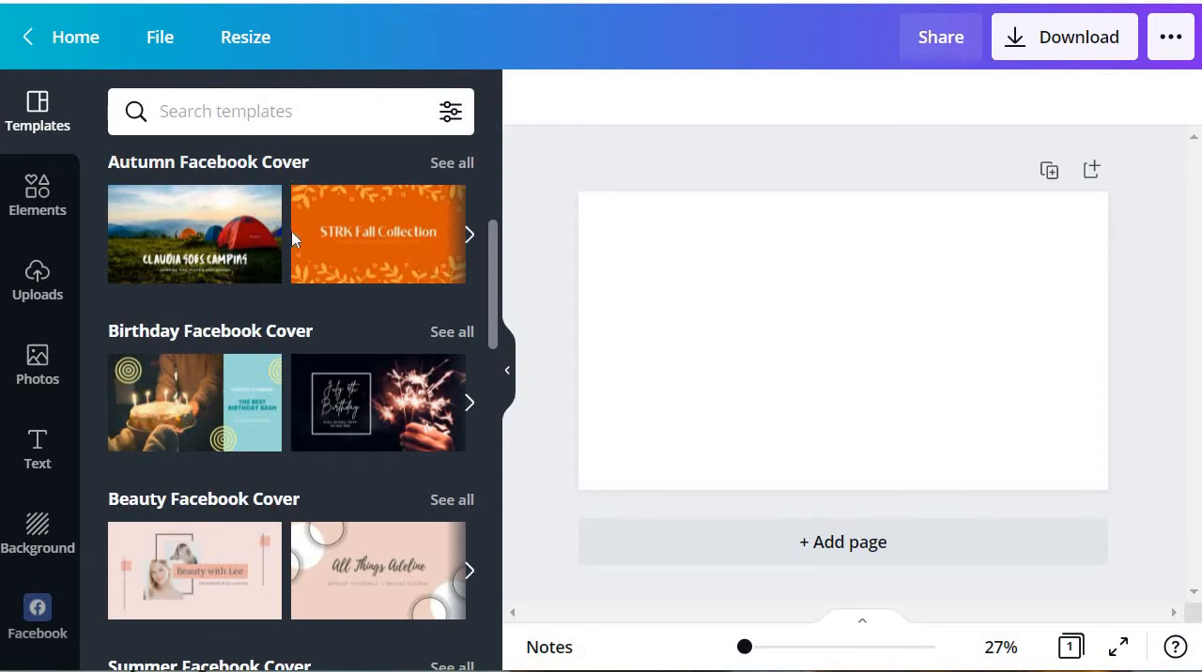
{"action": "scroll", "coordinate": [244, 202], "scroll_direction": "up", "scroll_amount": 4}
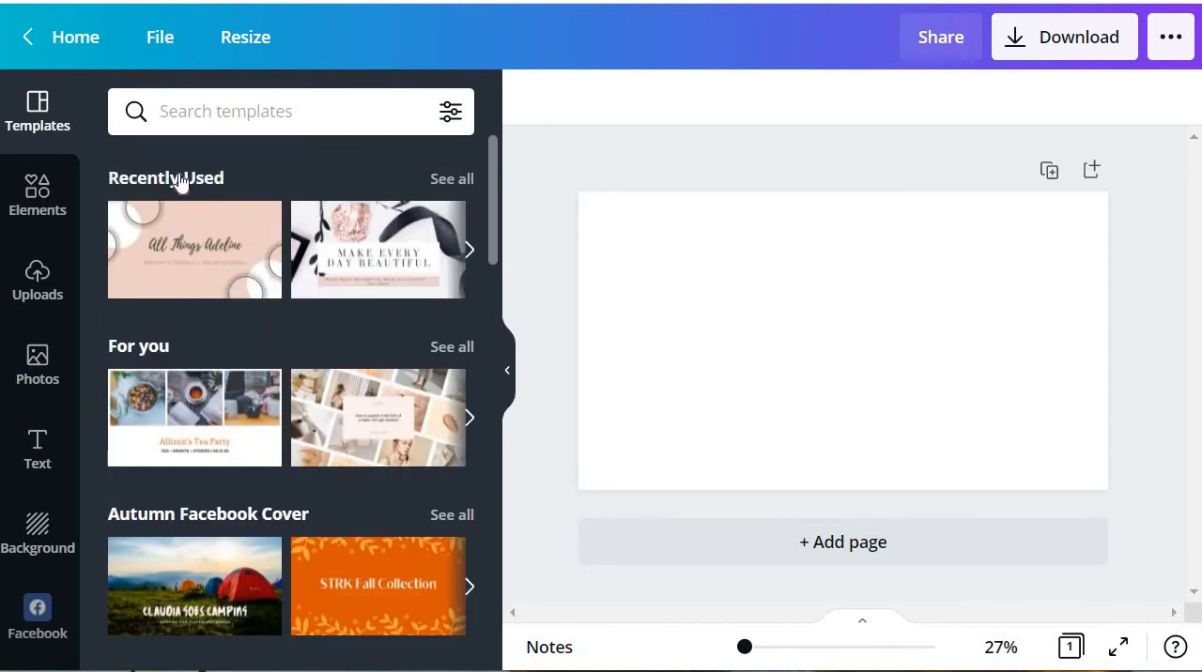
{"action": "scroll", "coordinate": [332, 345], "scroll_direction": "down", "scroll_amount": 5}
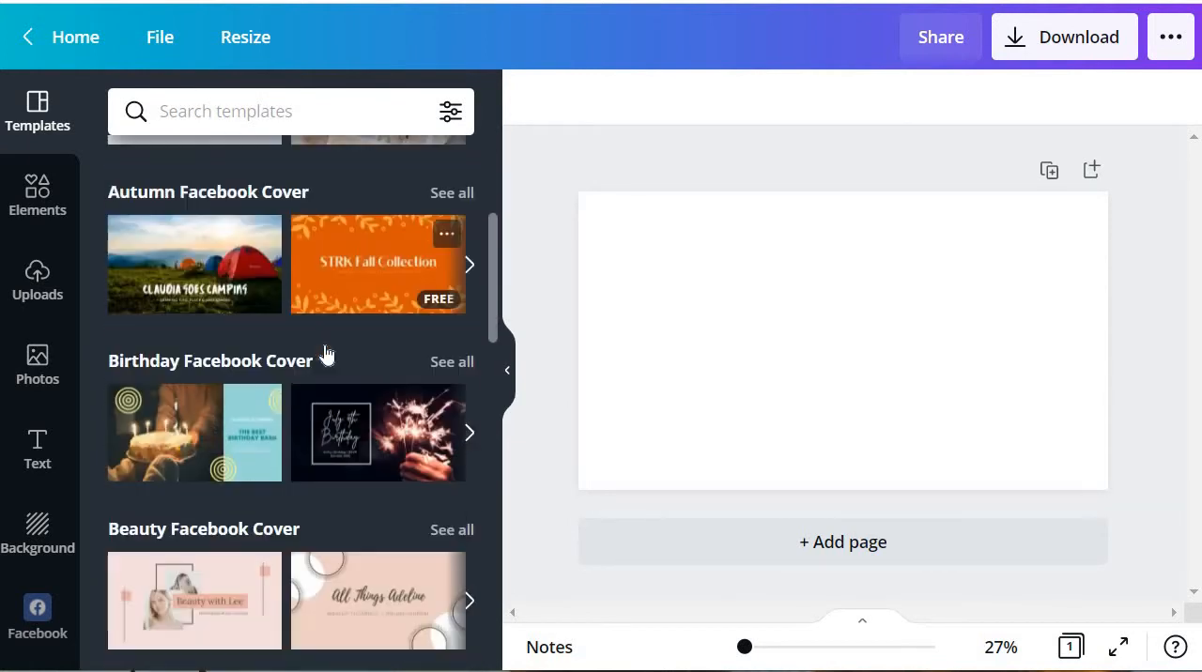
{"action": "scroll", "coordinate": [320, 353], "scroll_direction": "down", "scroll_amount": 2}
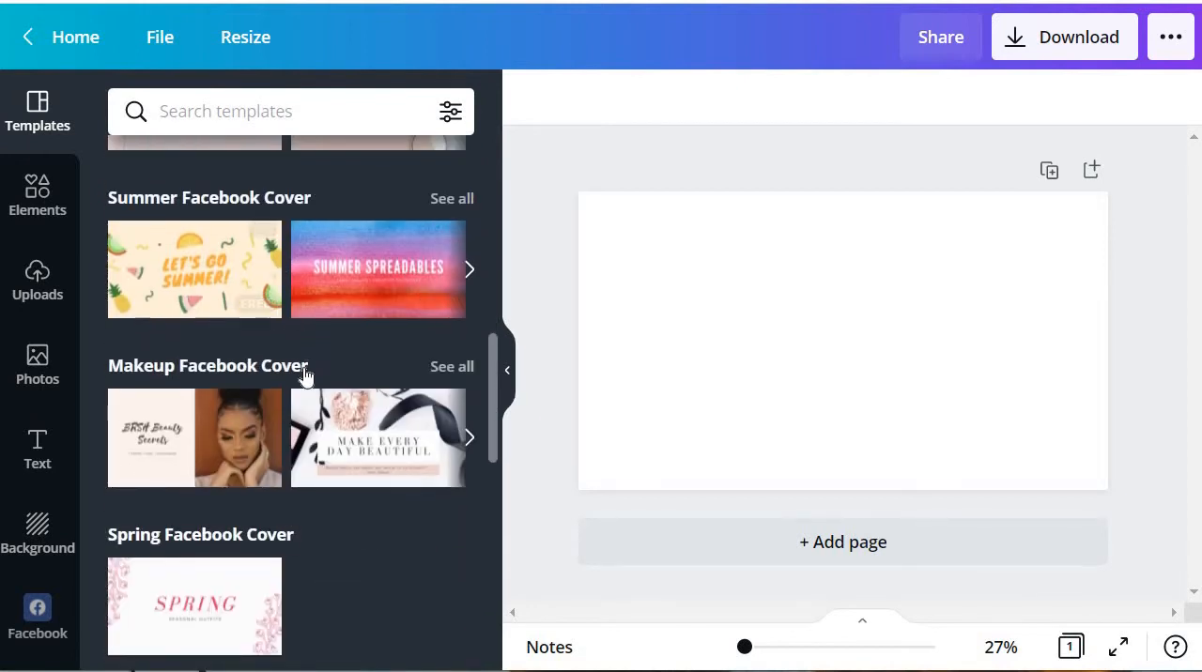
{"action": "scroll", "coordinate": [303, 376], "scroll_direction": "down", "scroll_amount": 2}
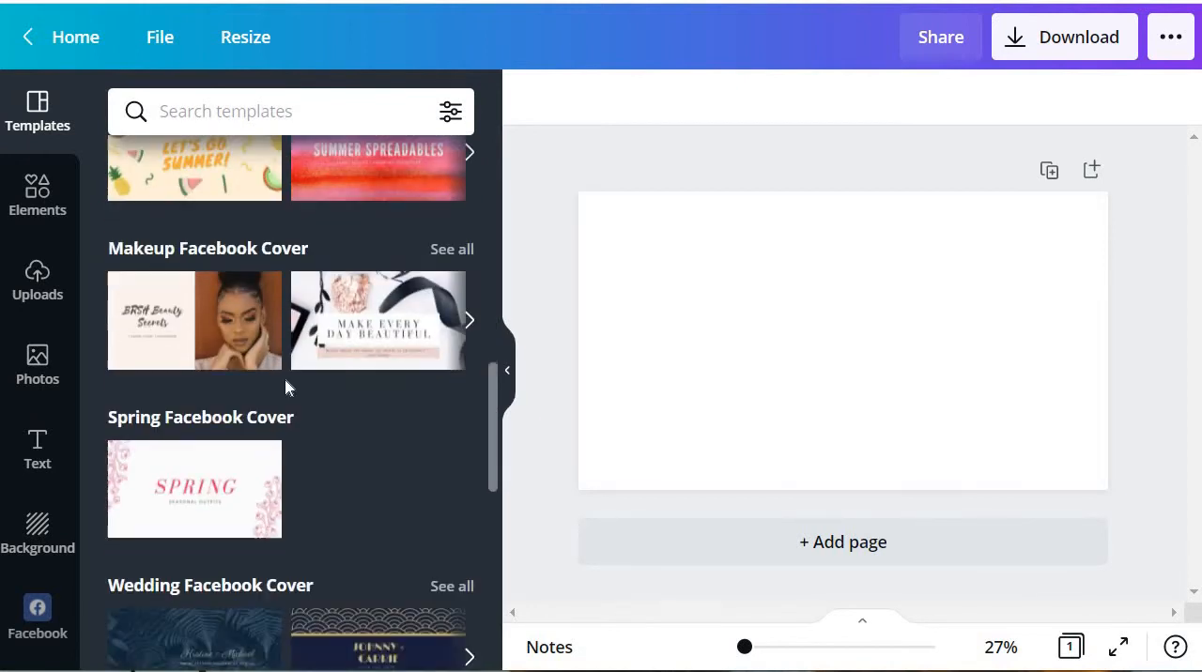
{"action": "left_click", "coordinate": [208, 490]}
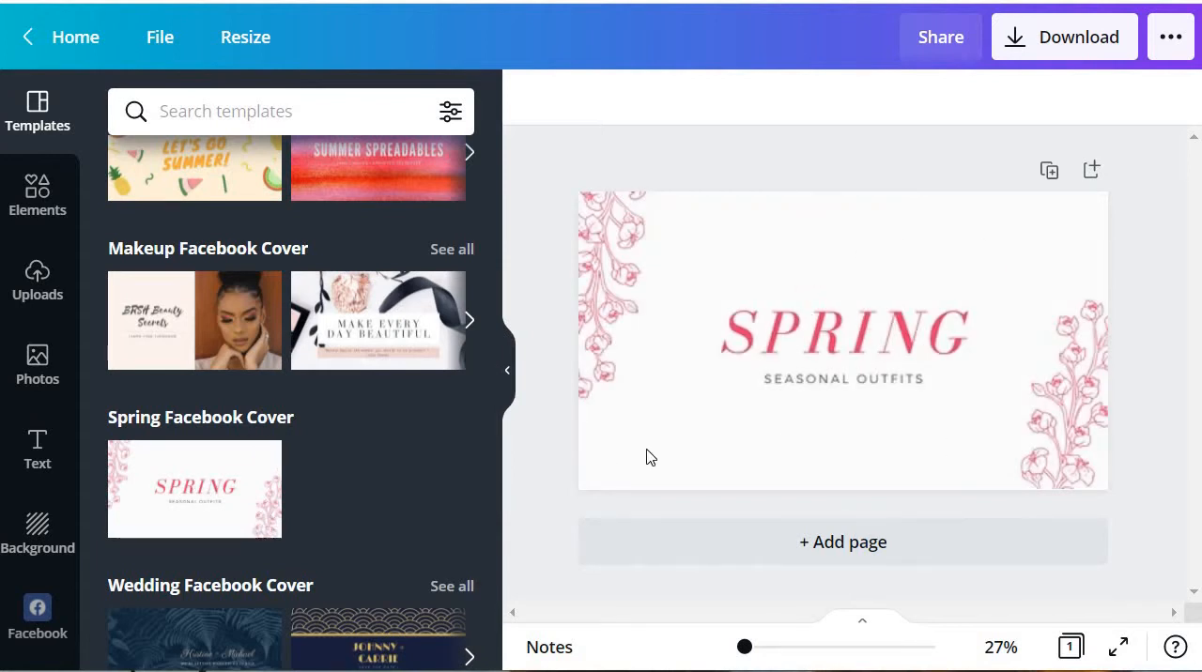
Step: Replace the SPRING heading on the cover with "TAMIL" and "NOMAD" on two lines
{"action": "left_click", "coordinate": [889, 401]}
{"action": "left_click", "coordinate": [789, 328]}
{"action": "double_click", "coordinate": [746, 327]}
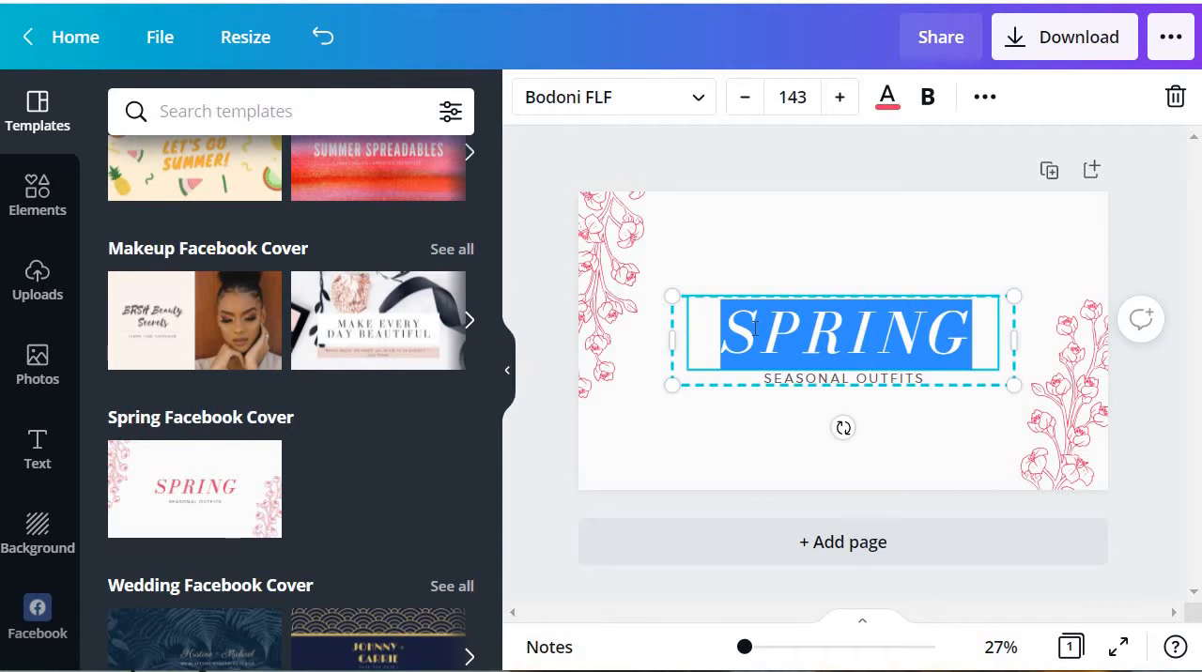
{"action": "type", "text": "TAMIL"}
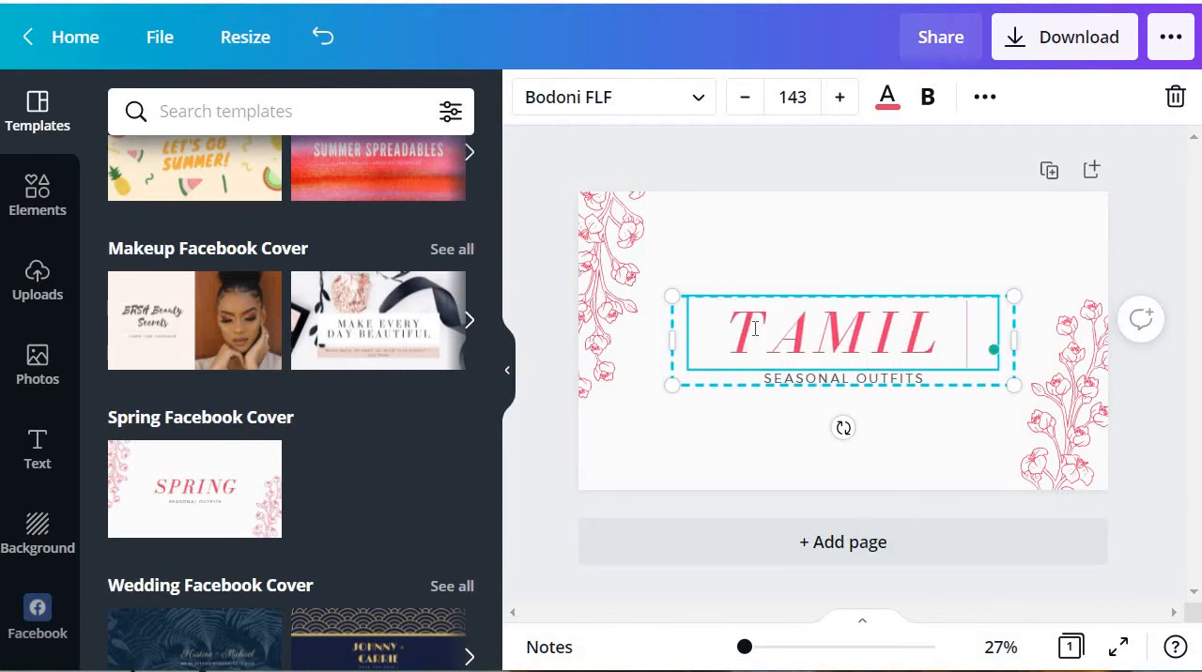
{"action": "key", "text": "Return"}
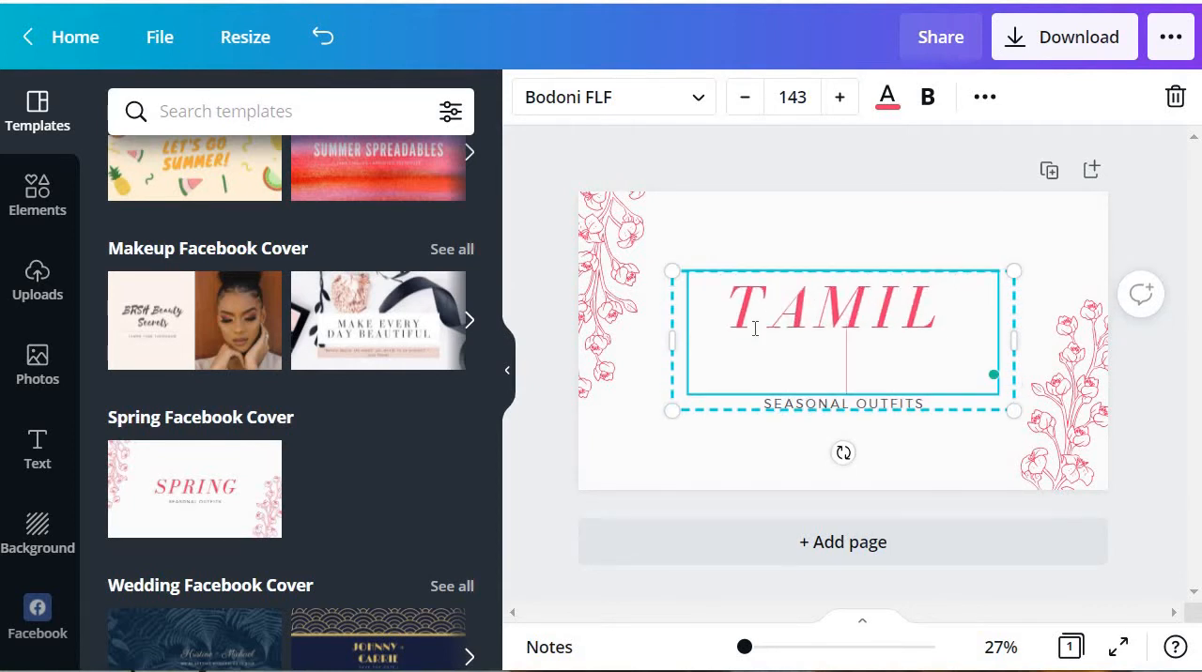
{"action": "type", "text": "NOMAD"}
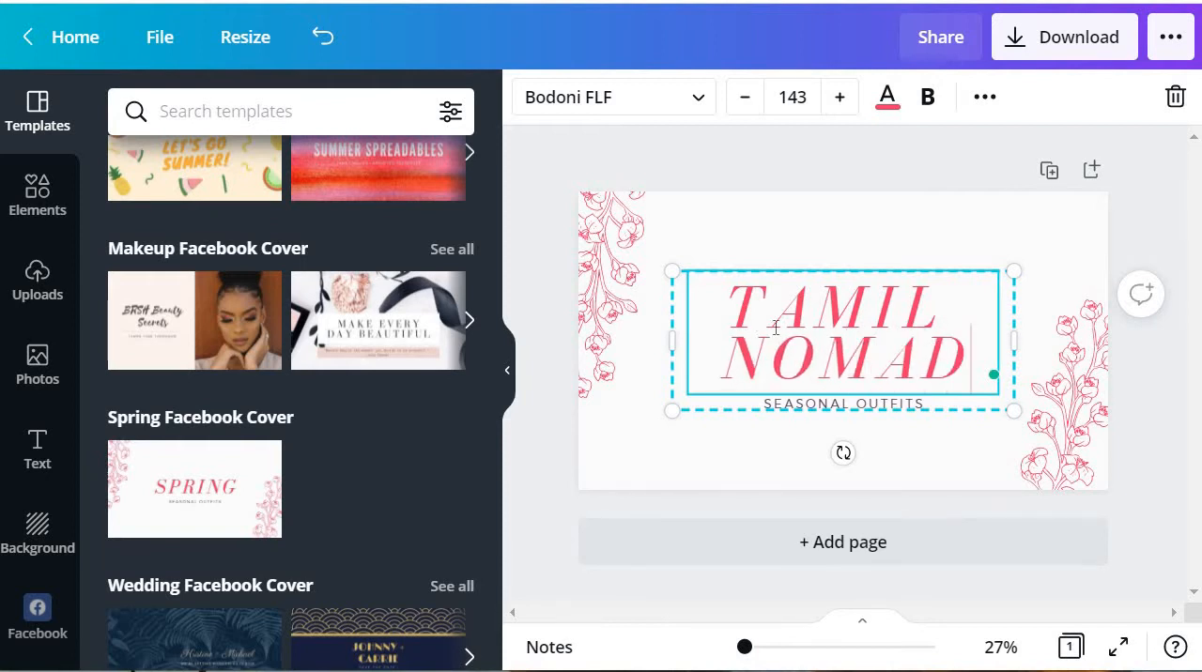
Step: Justify the whole TAMIL NOMAD heading and set its line spacing to about 1.26 and letter spacing to about 219
{"action": "key", "text": "ctrl+a"}
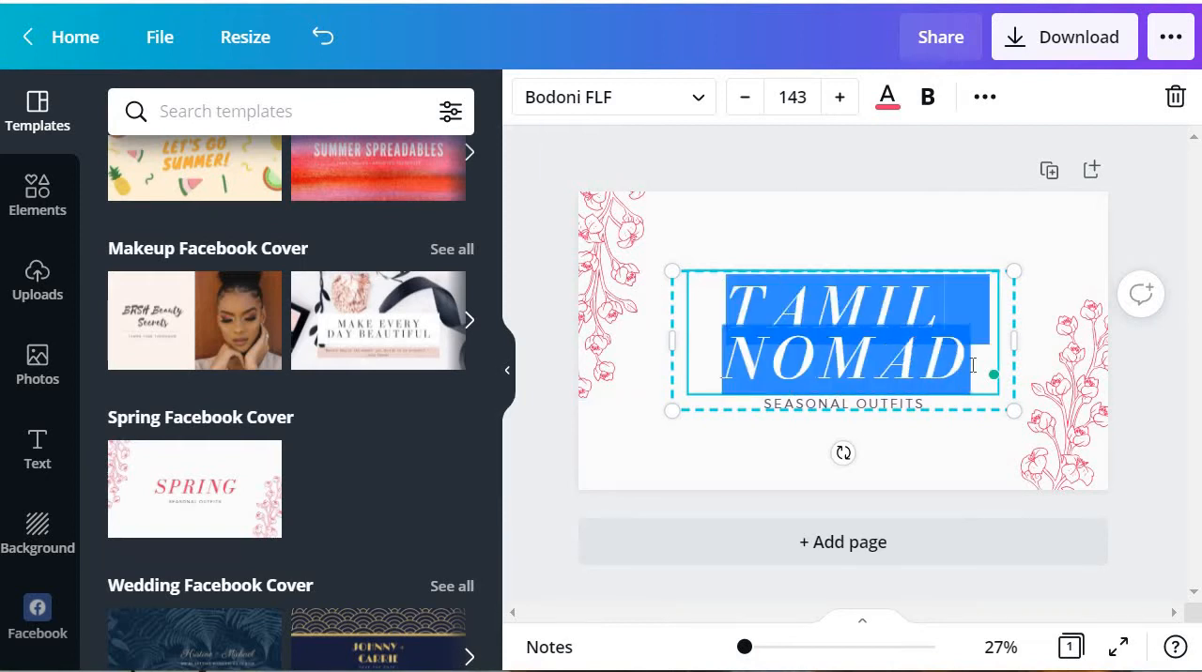
{"action": "left_click", "coordinate": [984, 98]}
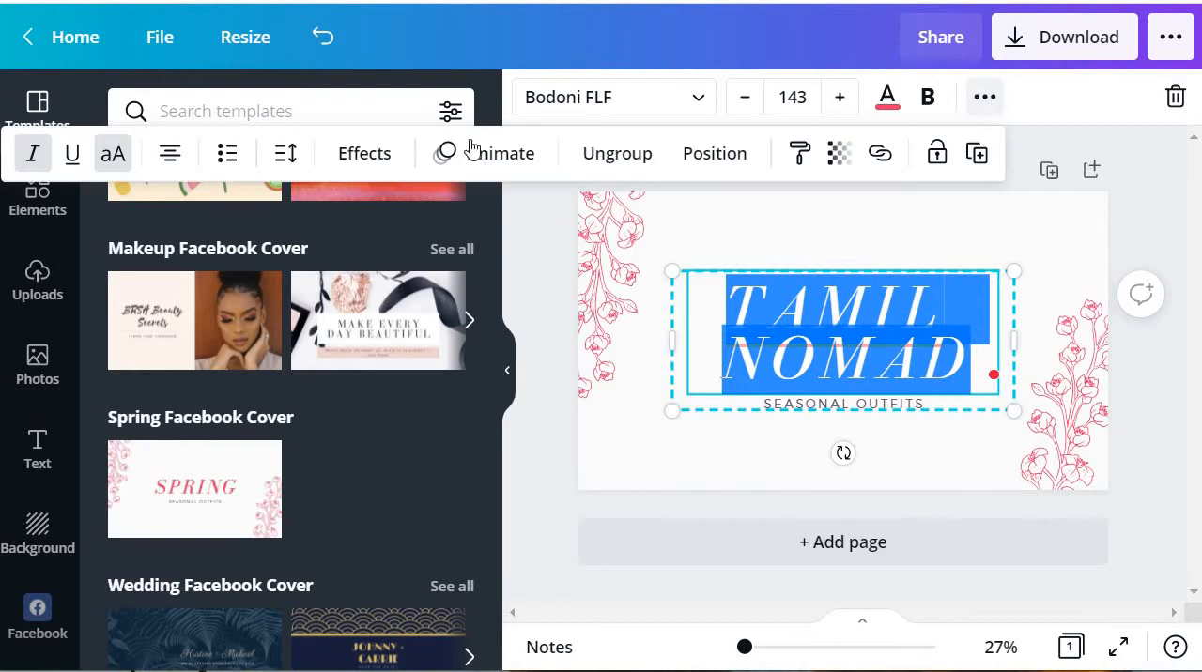
{"action": "left_click", "coordinate": [170, 156]}
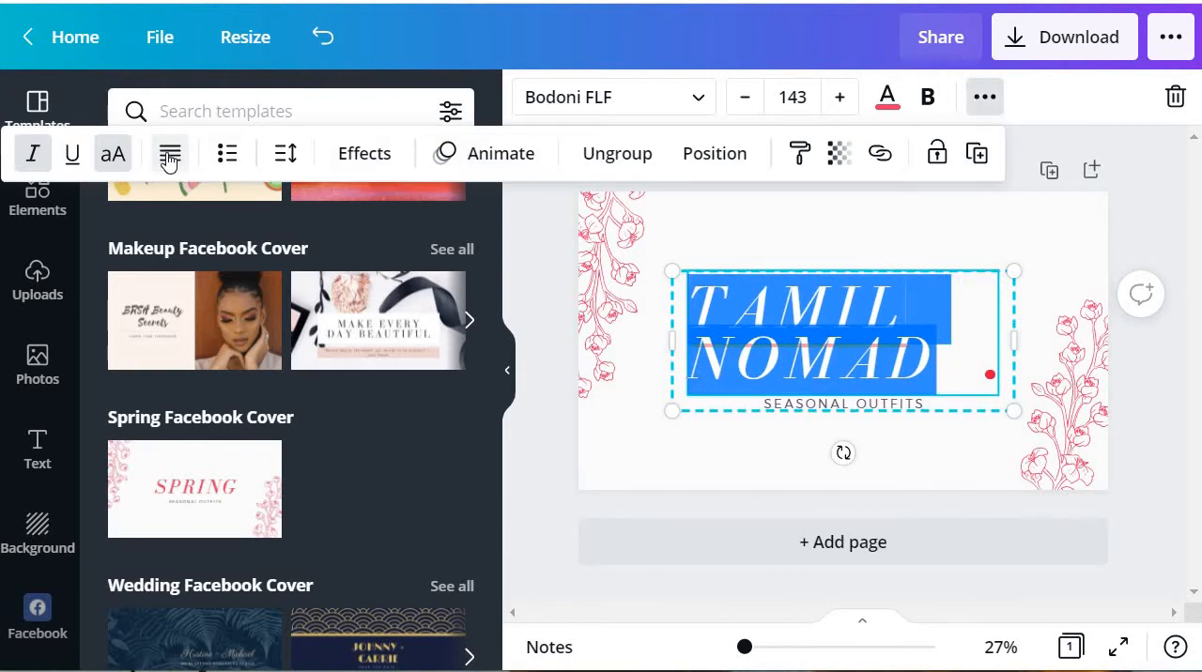
{"action": "left_click", "coordinate": [285, 154]}
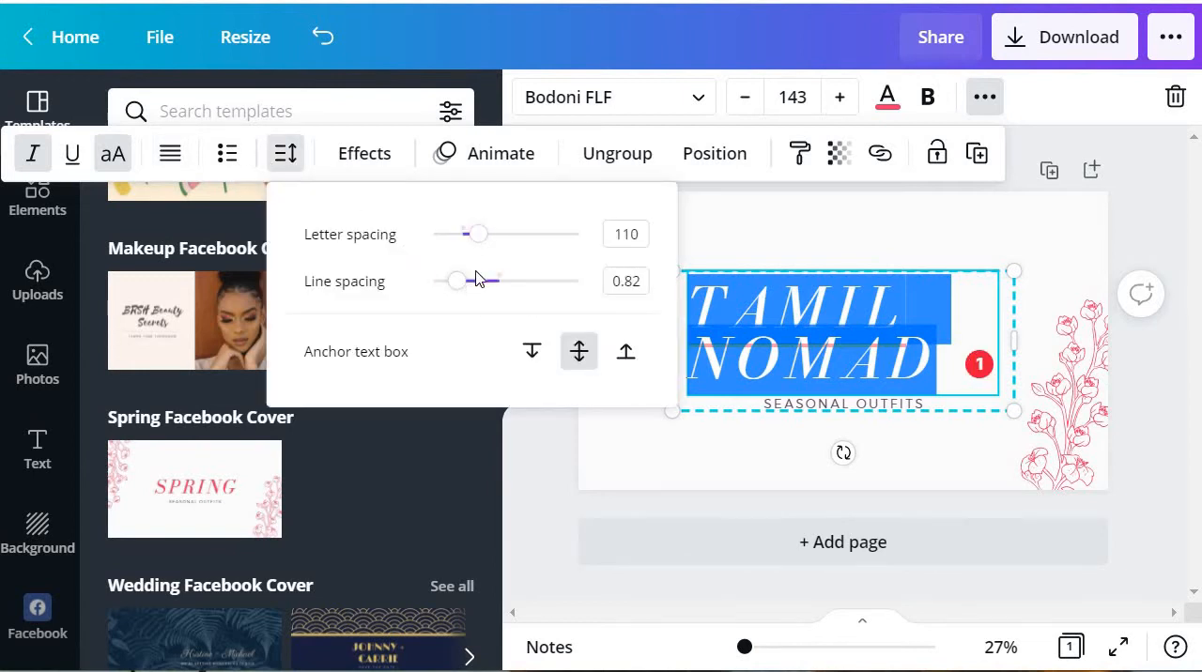
{"action": "left_click", "coordinate": [466, 289]}
{"action": "left_click_drag", "start_coordinate": [467, 289], "coordinate": [493, 284]}
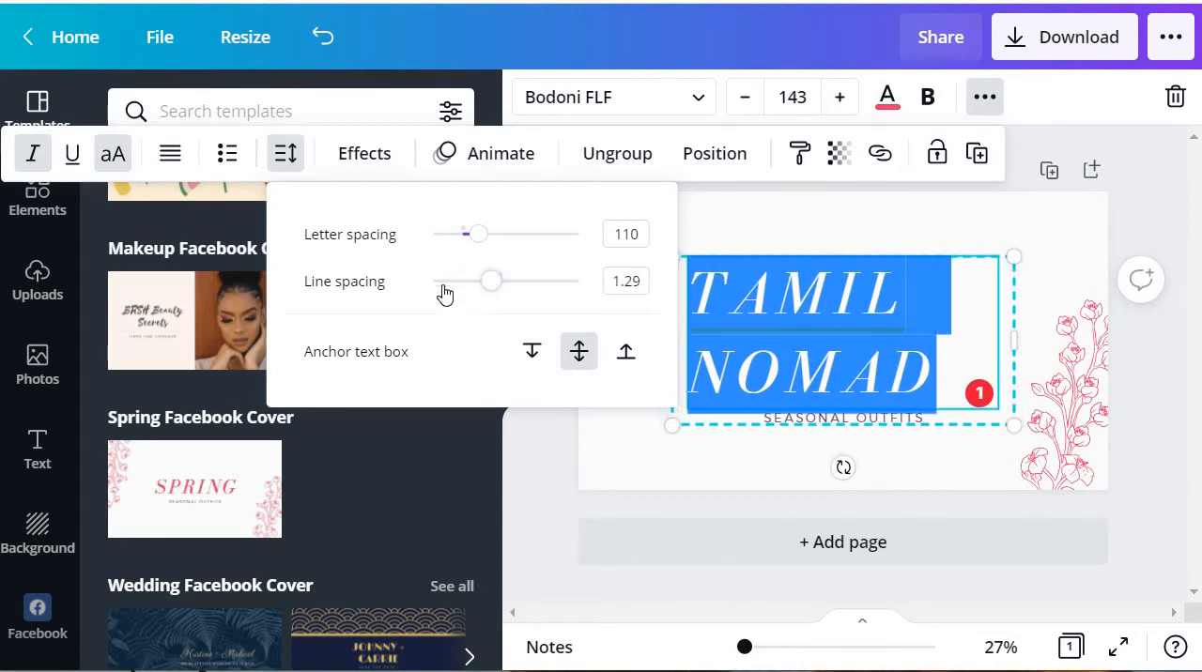
{"action": "left_click_drag", "start_coordinate": [483, 242], "coordinate": [497, 242]}
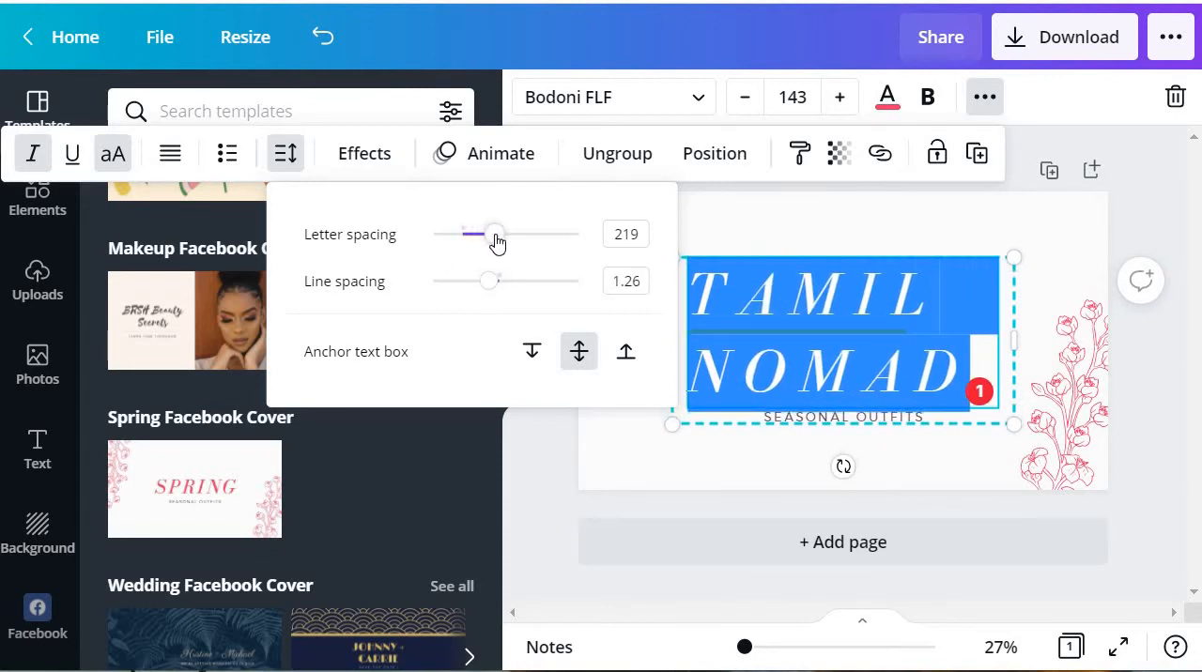
{"action": "left_click", "coordinate": [718, 223]}
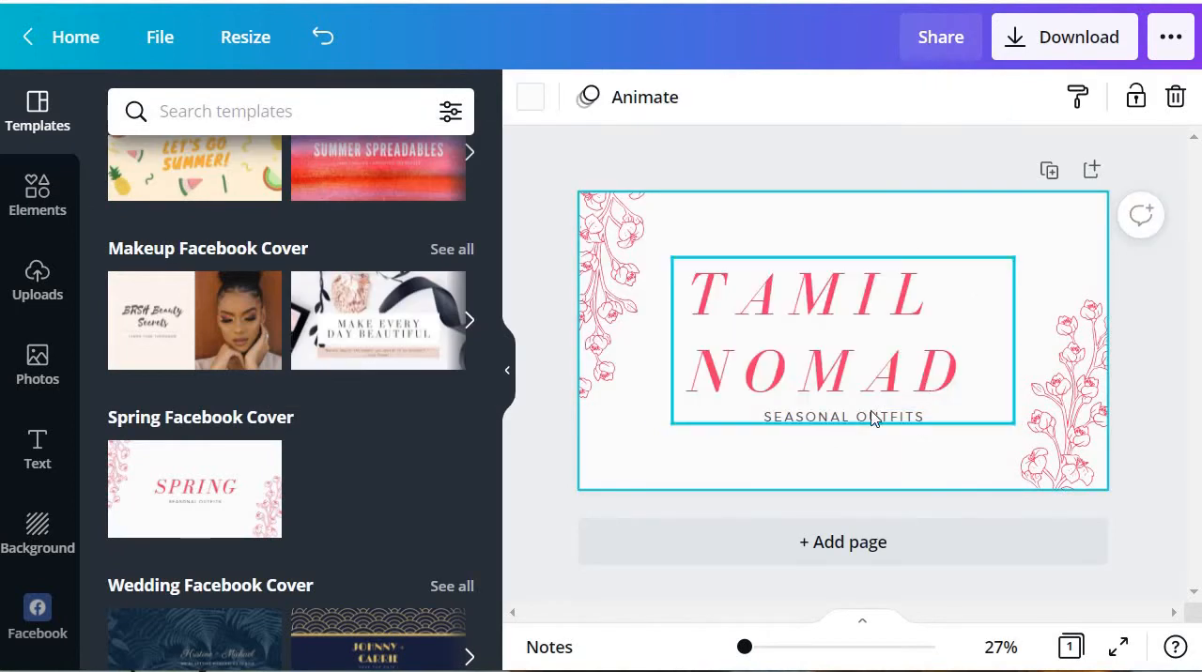
Step: Shift the heading group slightly to the right and delete the SEASONAL OUTFITS subtitle text
{"action": "mouse_move", "coordinate": [795, 353]}
{"action": "left_mouse_down"}
{"action": "mouse_move", "coordinate": [826, 344]}
{"action": "mouse_move", "coordinate": [812, 345]}
{"action": "left_mouse_up"}
{"action": "left_click", "coordinate": [948, 419]}
{"action": "left_click", "coordinate": [951, 419]}
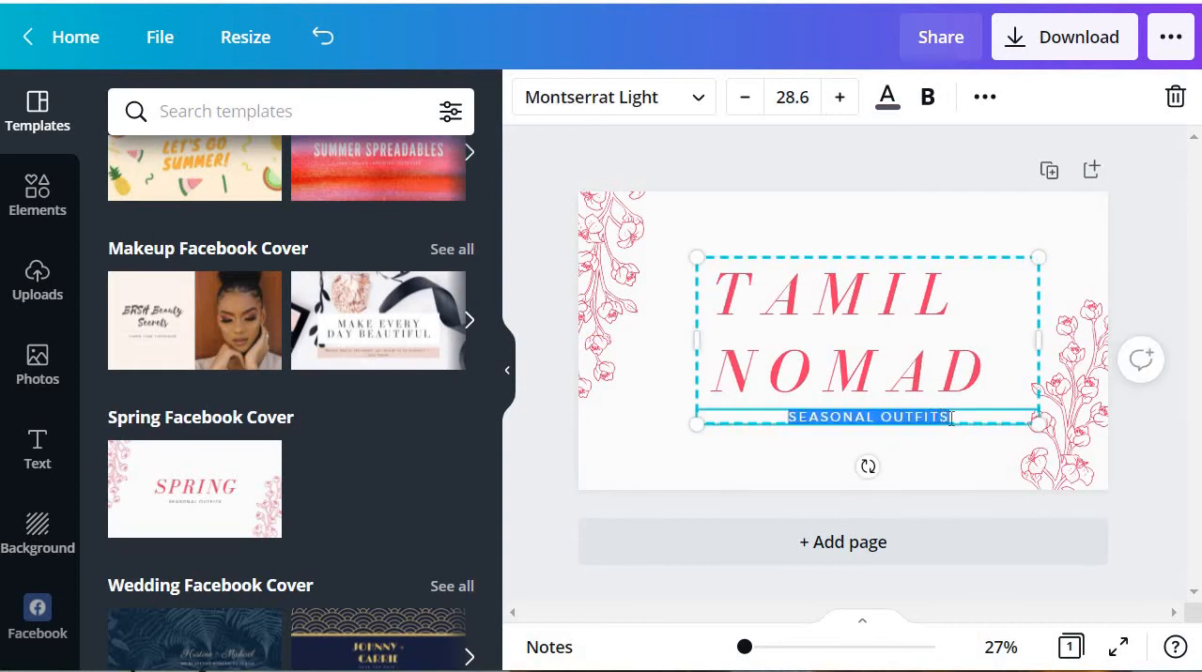
{"action": "key", "text": "BackSpace"}
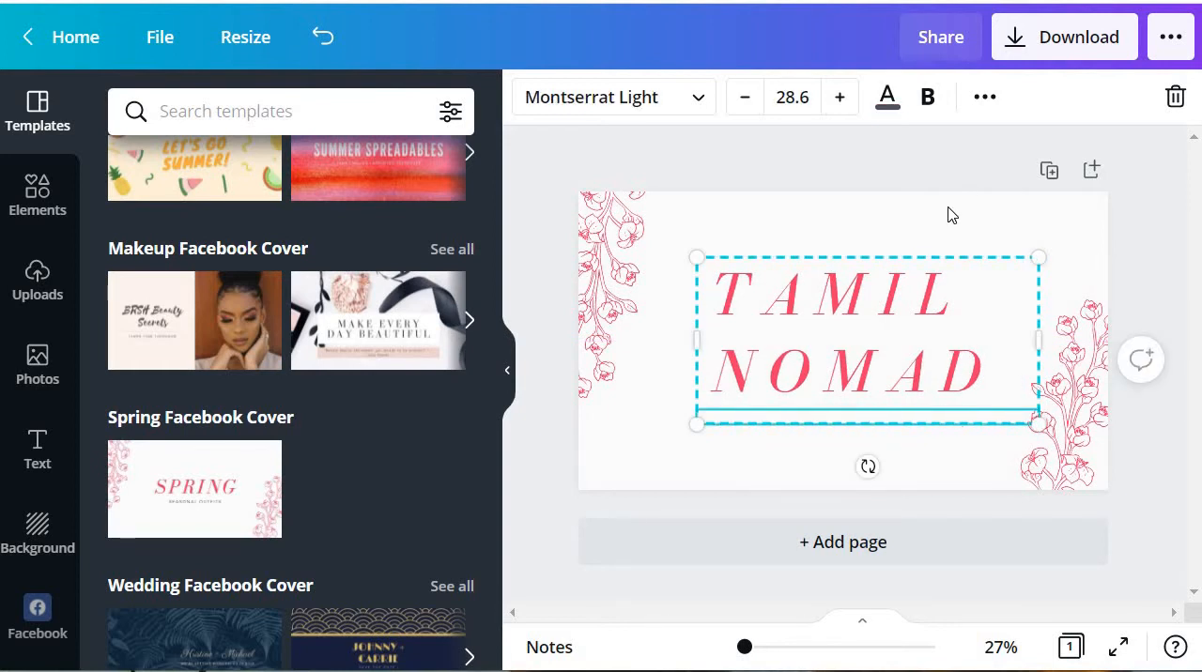
{"action": "left_click", "coordinate": [942, 194]}
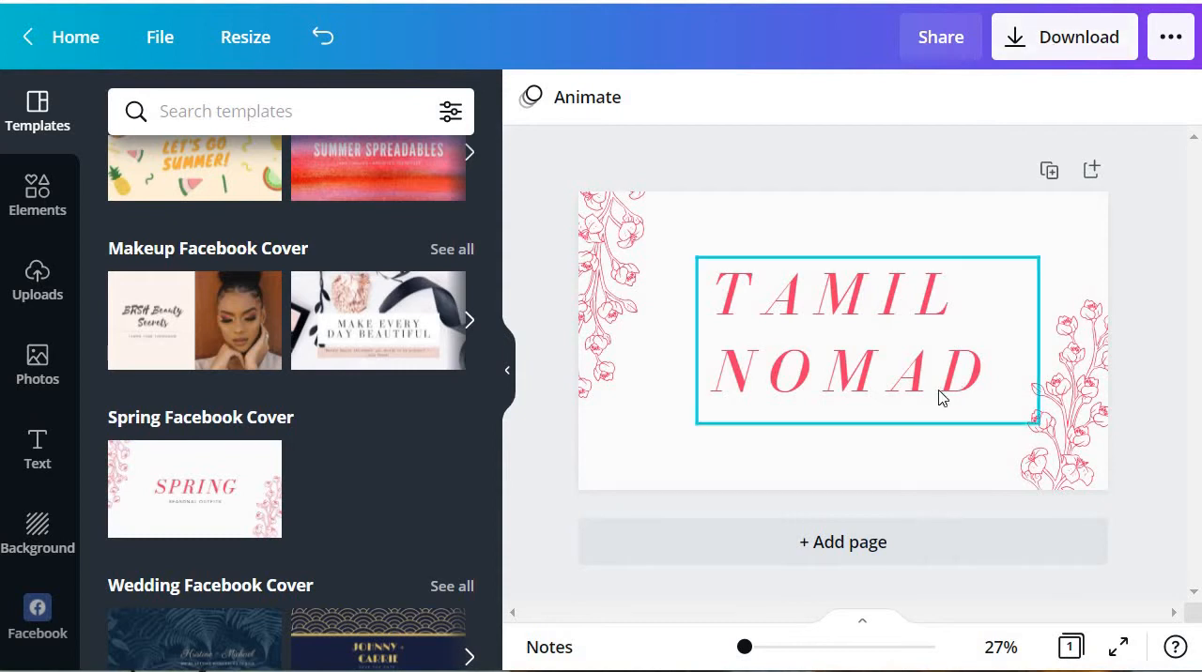
Step: Search the elements library for "digital" and browse the results
{"action": "left_click", "coordinate": [28, 217]}
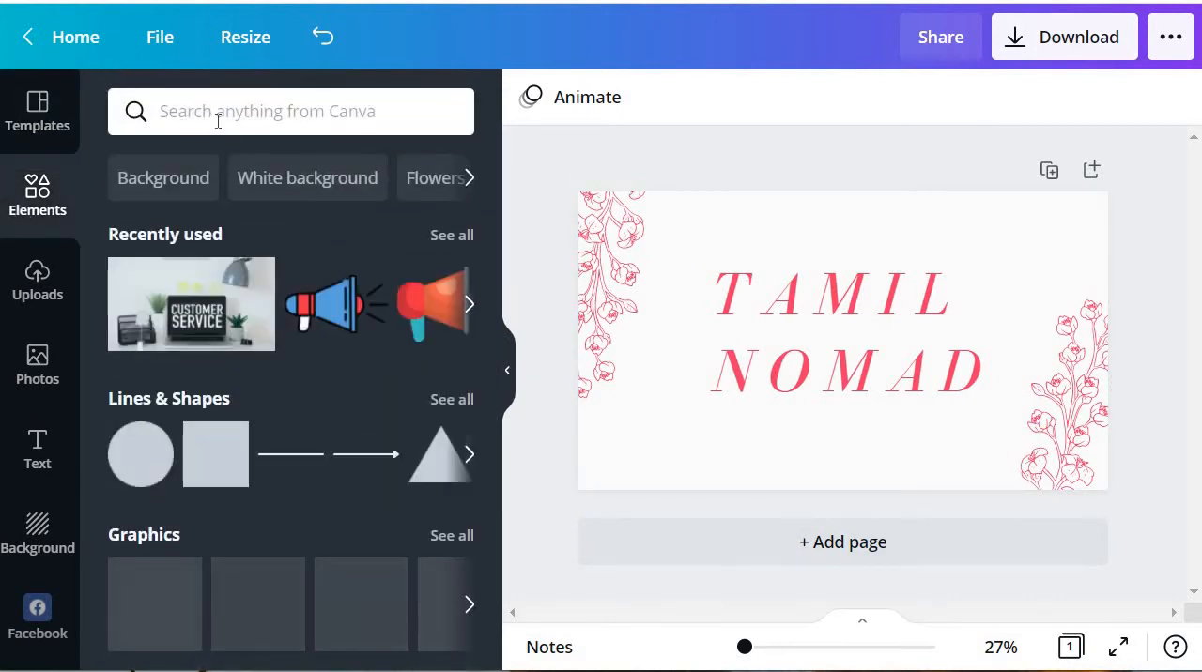
{"action": "left_click", "coordinate": [214, 118]}
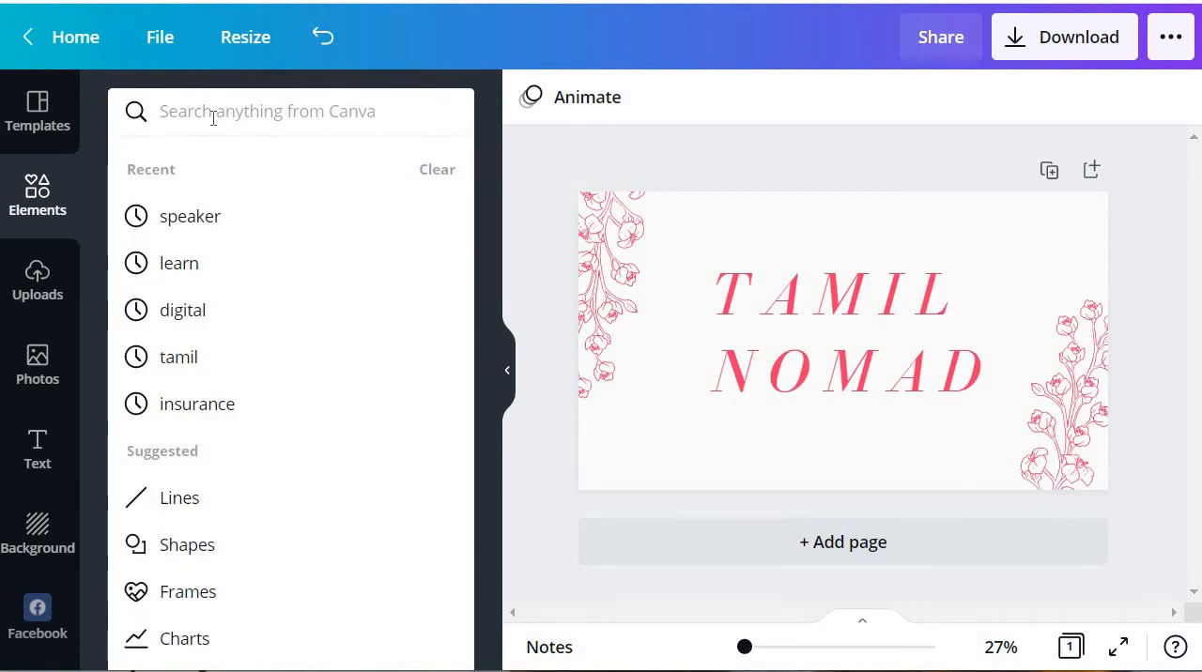
{"action": "type", "text": "digital"}
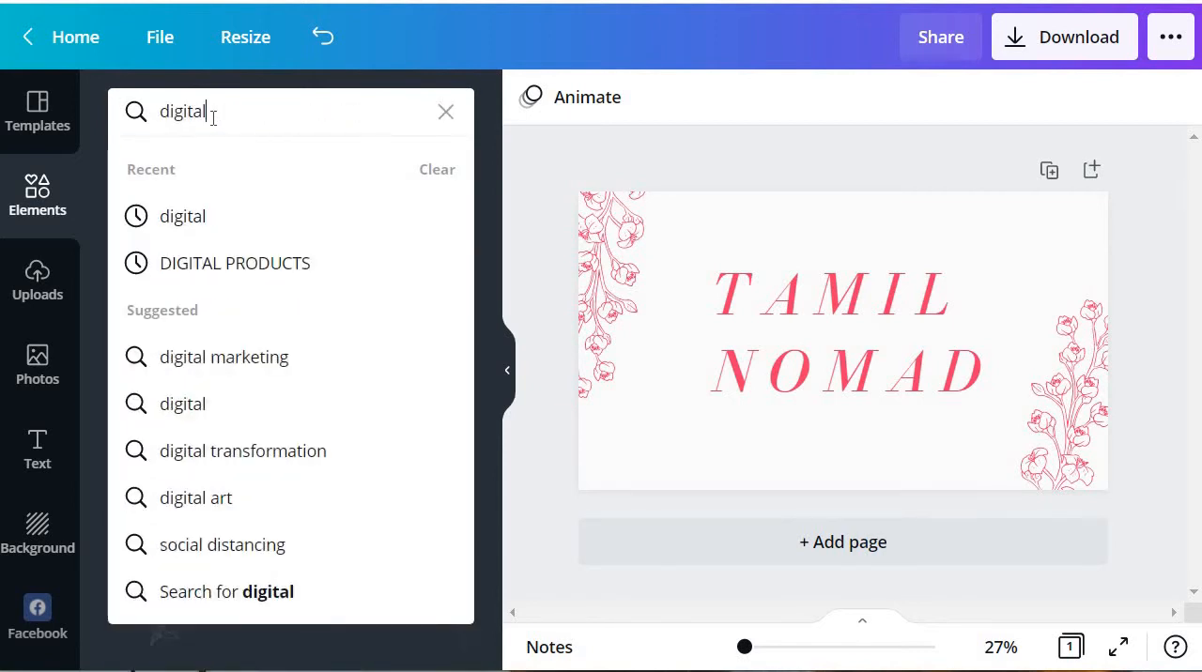
{"action": "key", "text": "Return"}
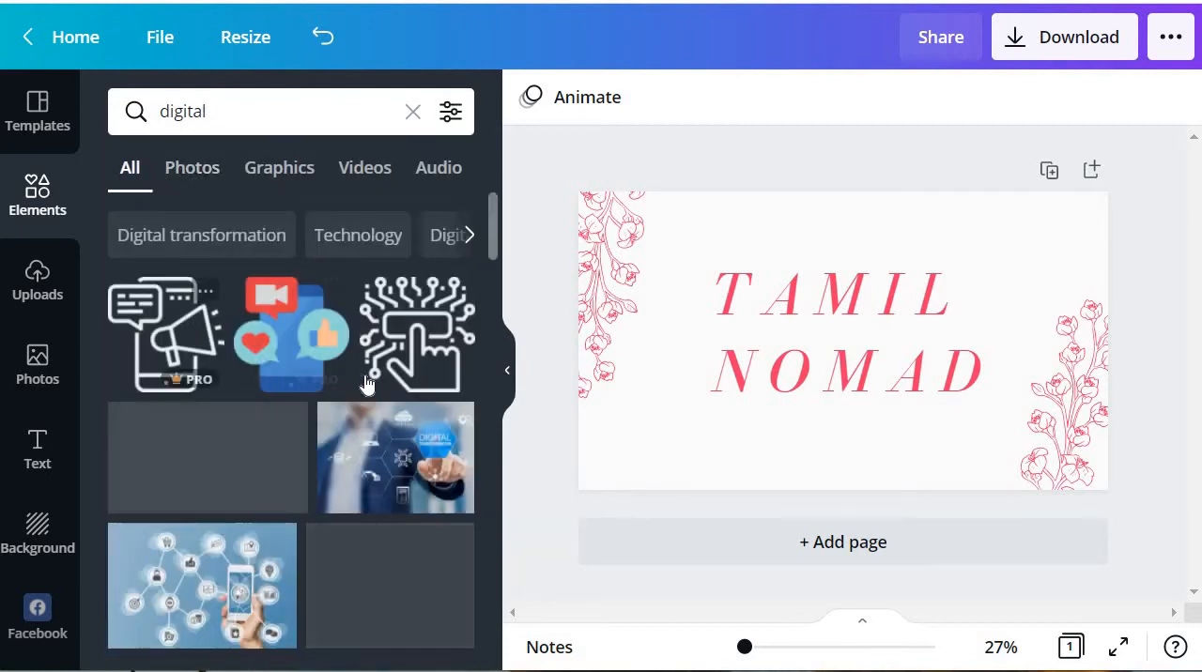
{"action": "scroll", "coordinate": [364, 383], "scroll_direction": "down", "scroll_amount": 2}
{"action": "scroll", "coordinate": [364, 384], "scroll_direction": "down", "scroll_amount": 2}
{"action": "scroll", "coordinate": [314, 455], "scroll_direction": "up", "scroll_amount": 4}
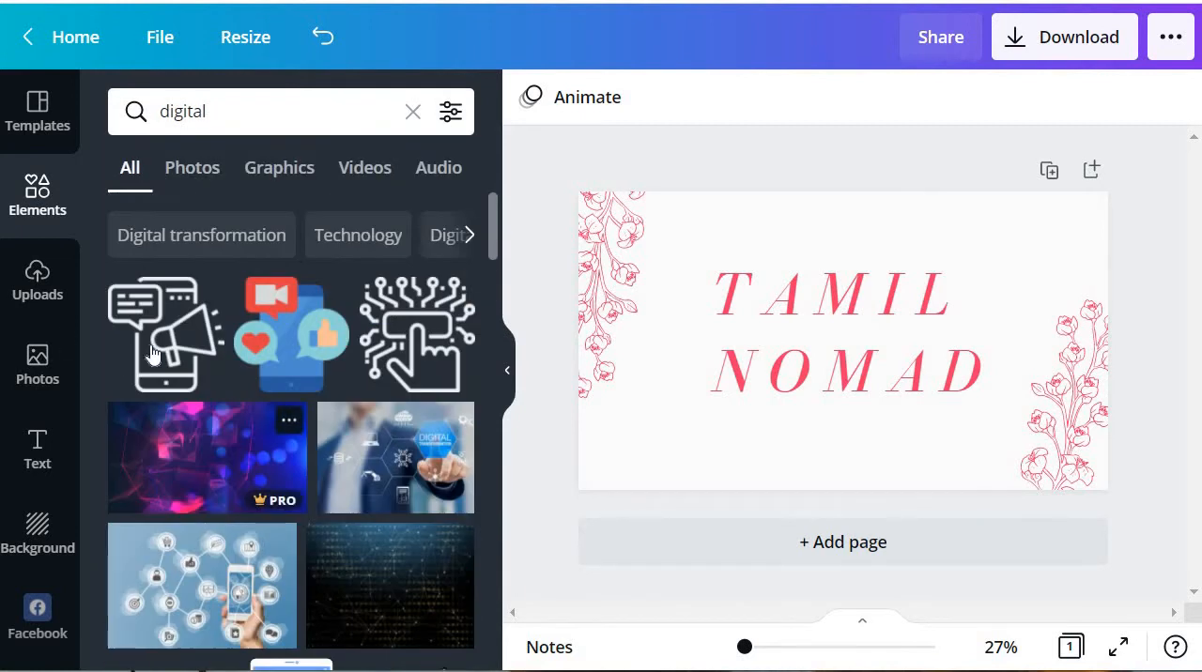
Step: Add the blue phone graphic with social media icons, shrink it to about half size and centre it below NOMAD
{"action": "left_click", "coordinate": [291, 319]}
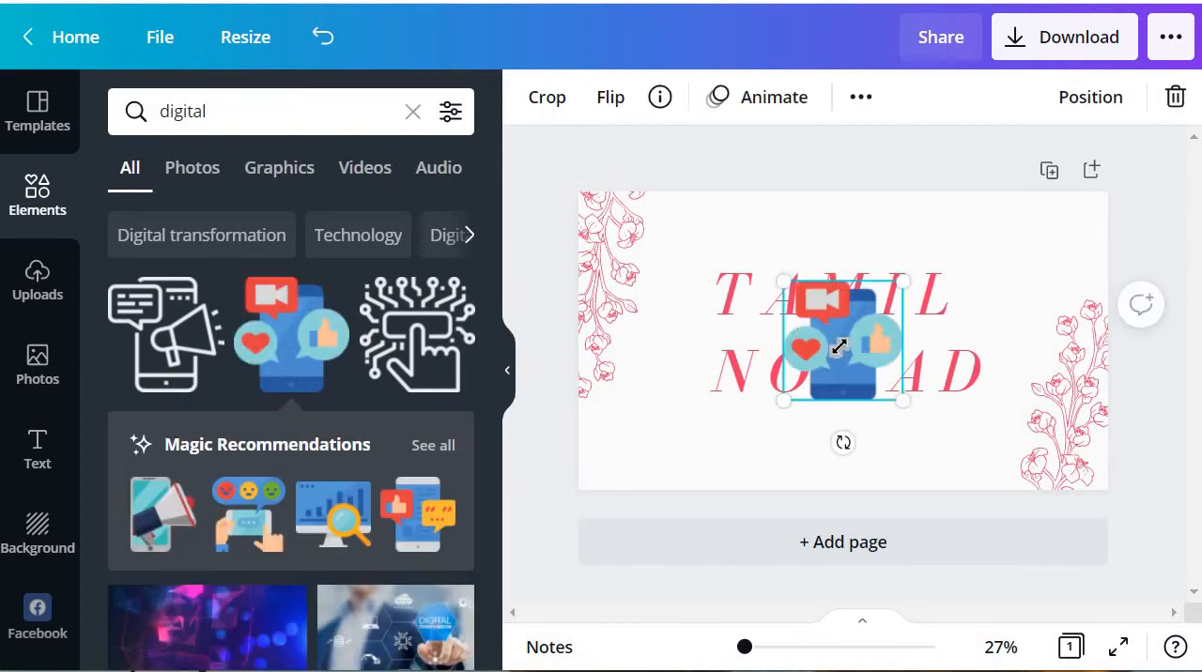
{"action": "left_click_drag", "start_coordinate": [898, 280], "coordinate": [851, 437]}
{"action": "left_click", "coordinate": [1122, 363]}
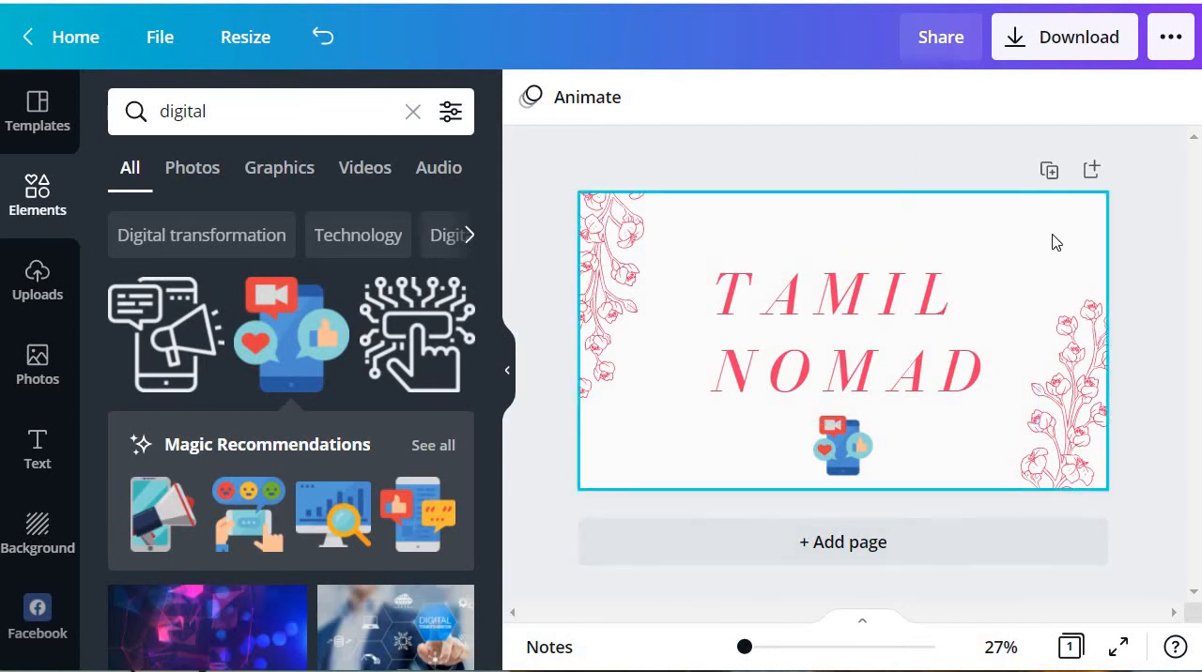
Step: Add a body text box, enlarge it to about size 35.5 and centre it above the TAMIL NOMAD heading
{"action": "left_click", "coordinate": [32, 451]}
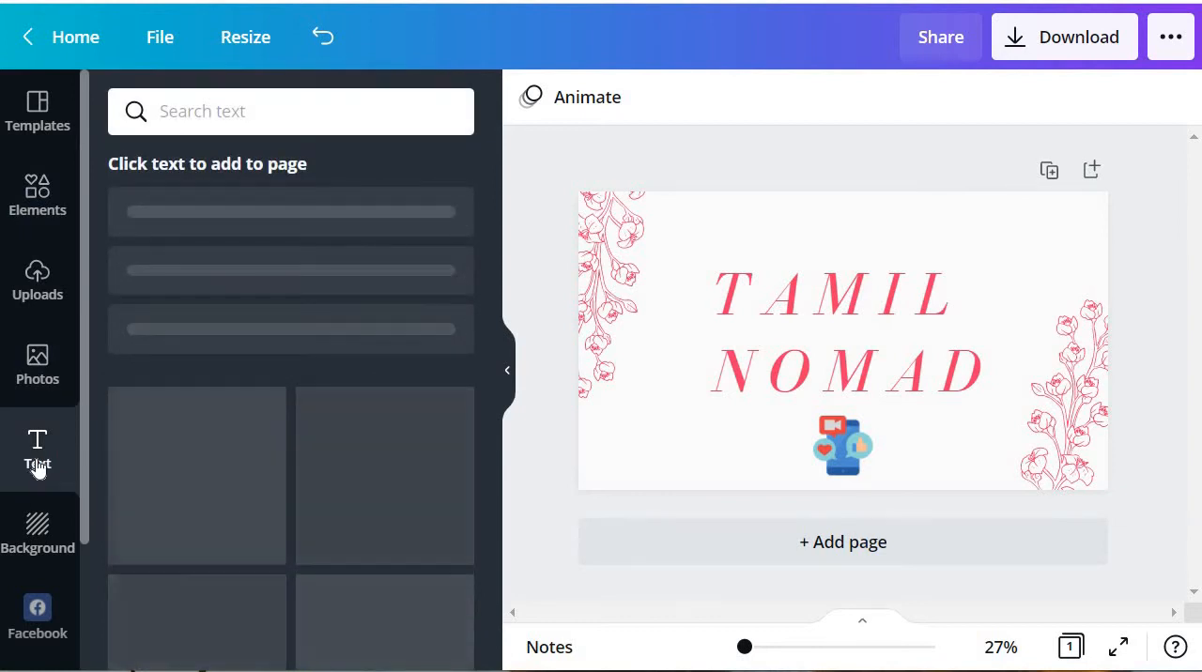
{"action": "left_click", "coordinate": [223, 373]}
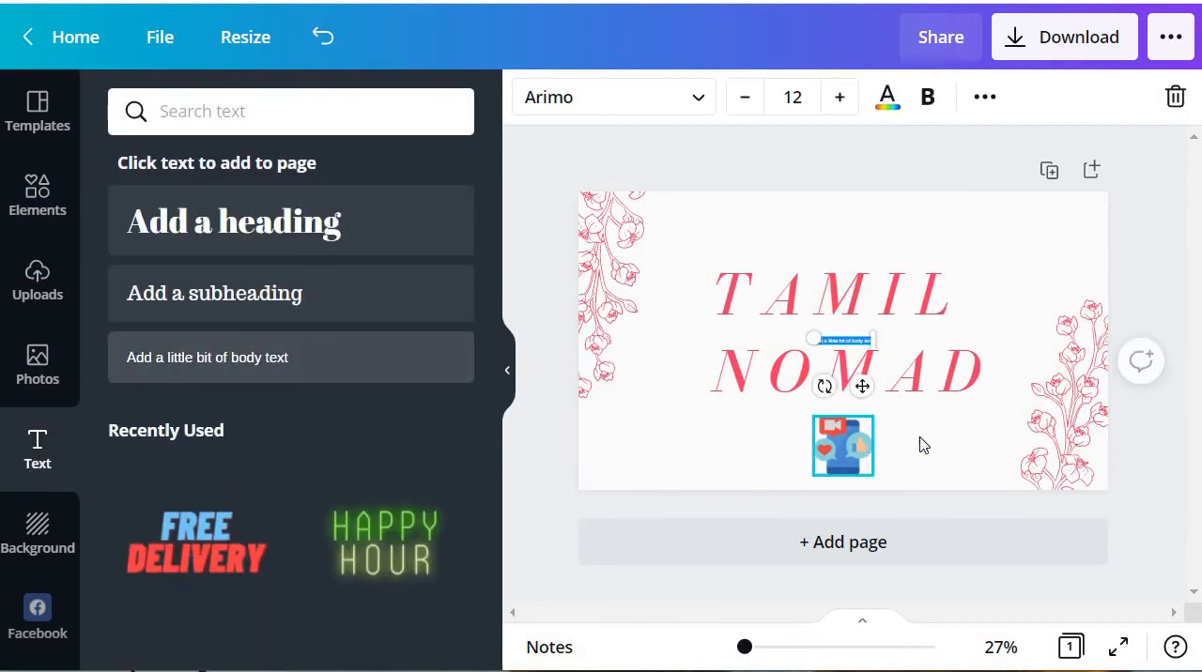
{"action": "left_click_drag", "start_coordinate": [871, 352], "coordinate": [997, 265]}
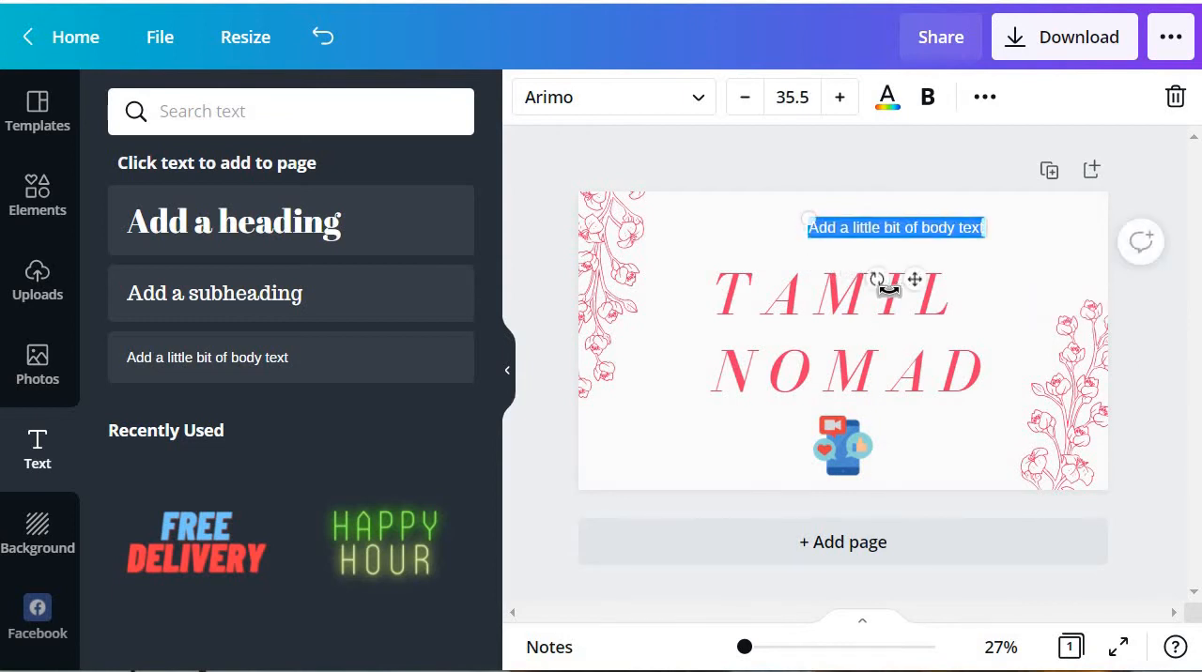
{"action": "left_click_drag", "start_coordinate": [887, 280], "coordinate": [851, 277]}
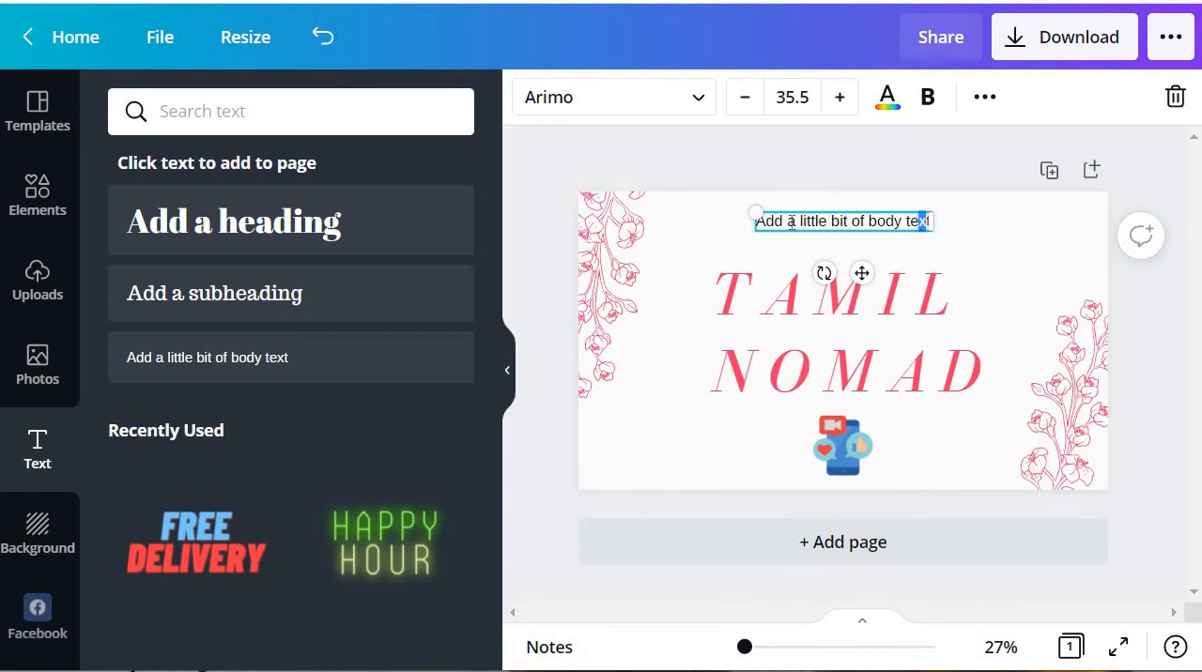
Step: Replace the placeholder body text above the heading with "Trending News"
{"action": "left_click_drag", "start_coordinate": [792, 222], "coordinate": [746, 221]}
{"action": "key", "text": "BackSpace"}
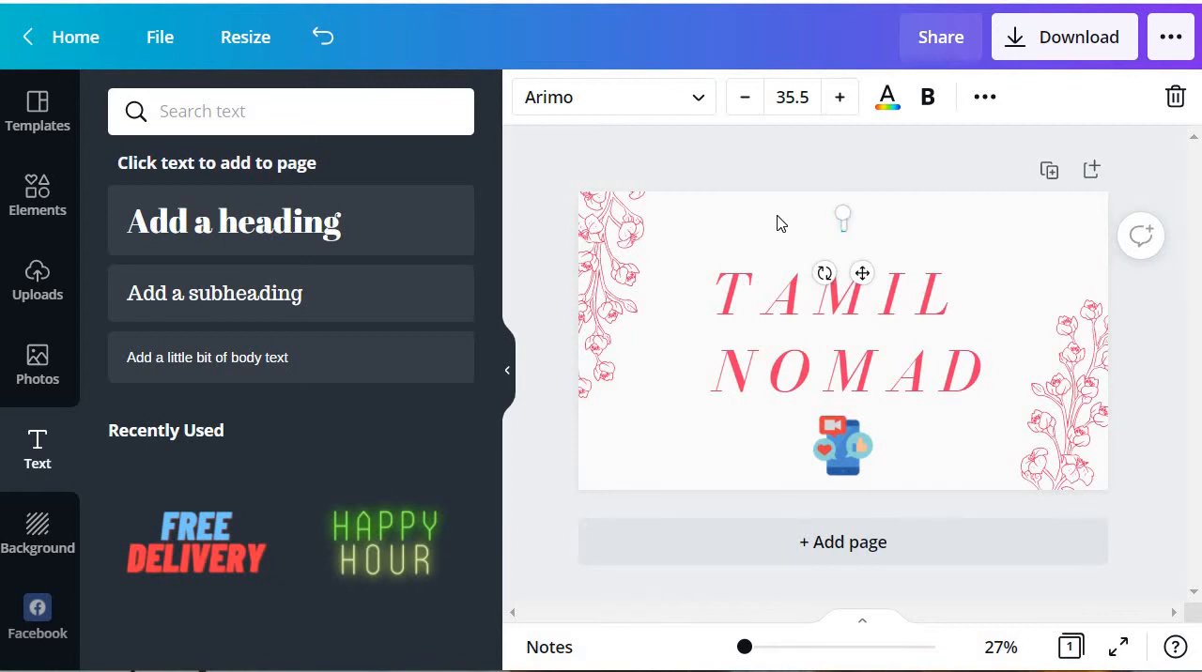
{"action": "type", "text": "Trenidng"}
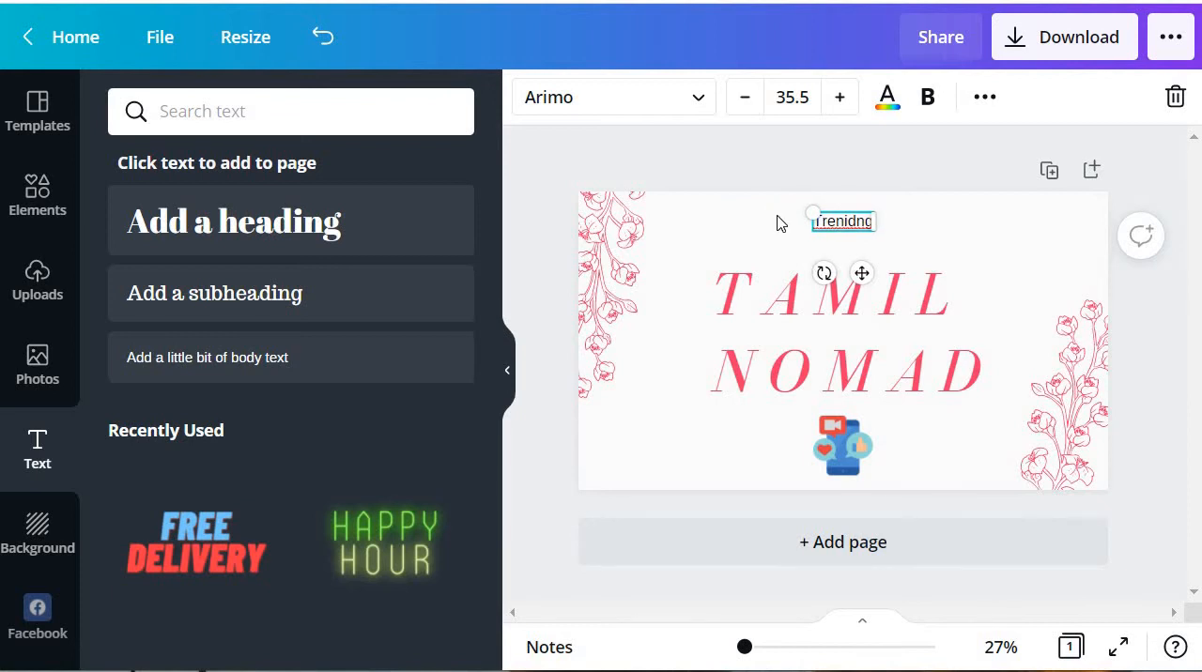
{"action": "key", "text": "BackSpace"}
{"action": "key", "text": "BackSpace"}
{"action": "key", "text": "BackSpace"}
{"action": "key", "text": "BackSpace"}
{"action": "type", "text": "ding News"}
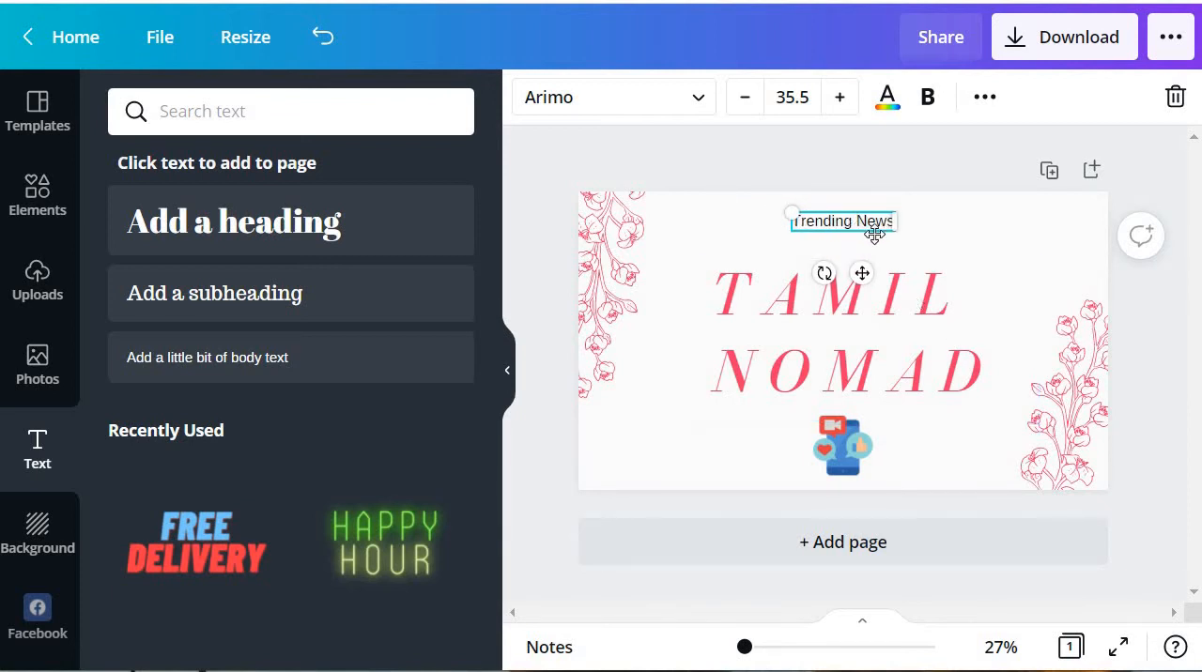
Step: Enlarge the "Trending News" text to about size 49.3 and change its font to Montserrat Classic
{"action": "left_click_drag", "start_coordinate": [896, 228], "coordinate": [843, 280]}
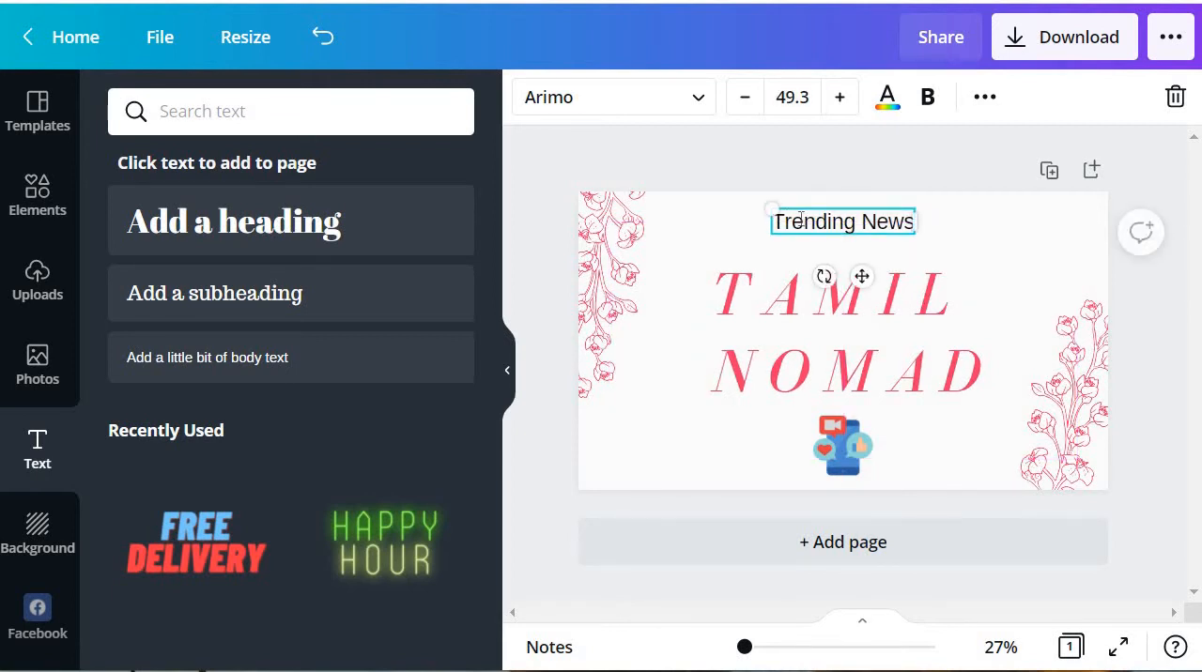
{"action": "left_click_drag", "start_coordinate": [778, 220], "coordinate": [915, 231]}
{"action": "left_click", "coordinate": [605, 113]}
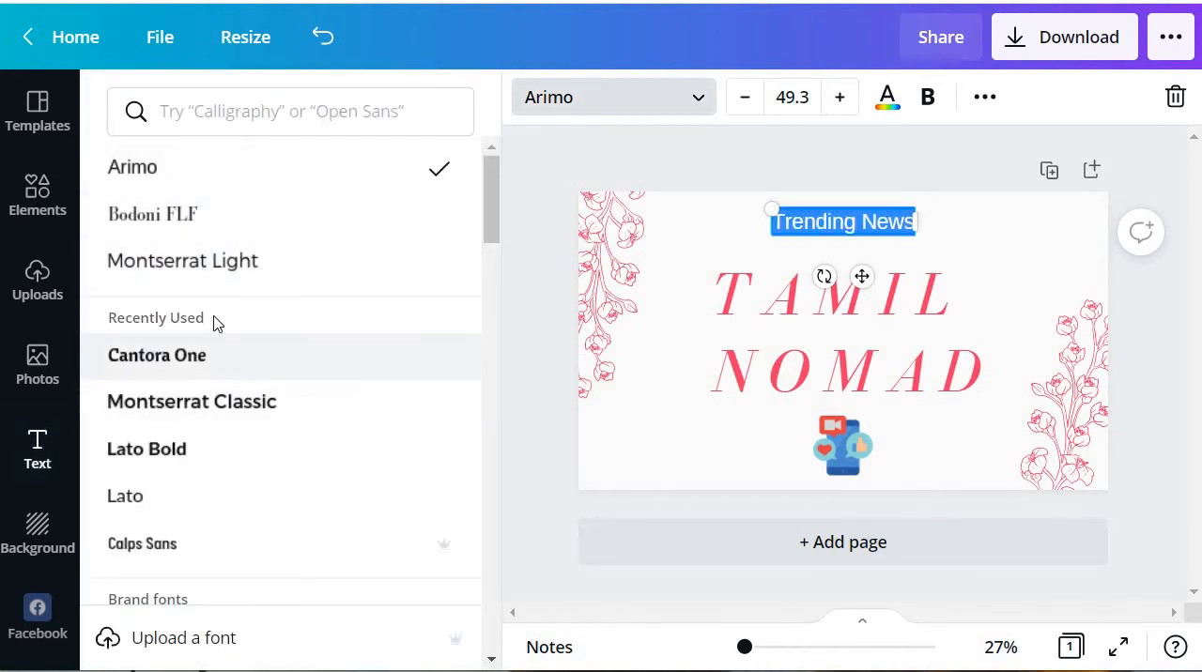
{"action": "left_click", "coordinate": [214, 407]}
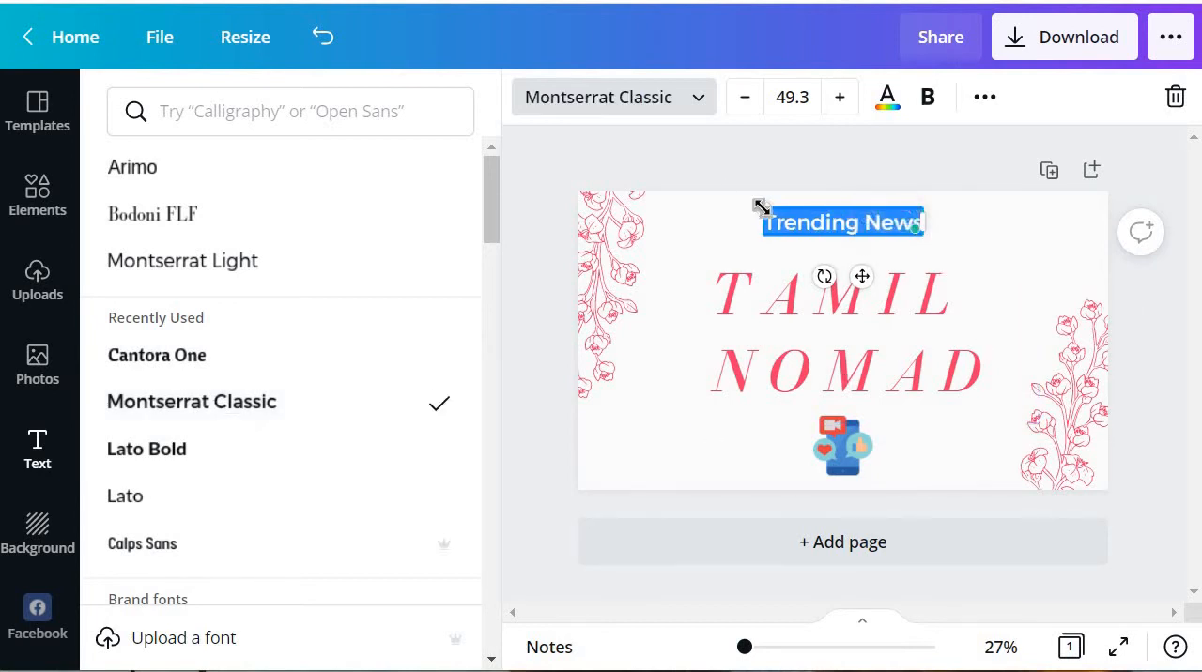
Step: Enlarge "Trending News" to about size 57.9 and recentre it closely above the TAMIL NOMAD heading
{"action": "left_click_drag", "start_coordinate": [759, 206], "coordinate": [729, 194]}
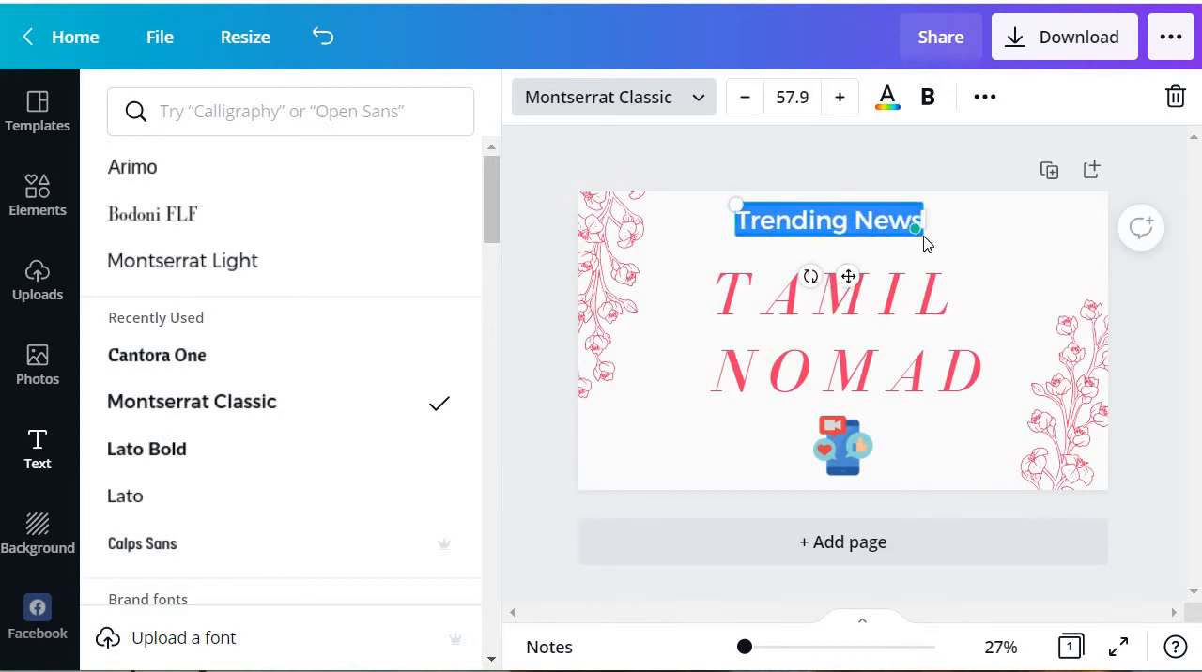
{"action": "left_click_drag", "start_coordinate": [850, 275], "coordinate": [862, 293]}
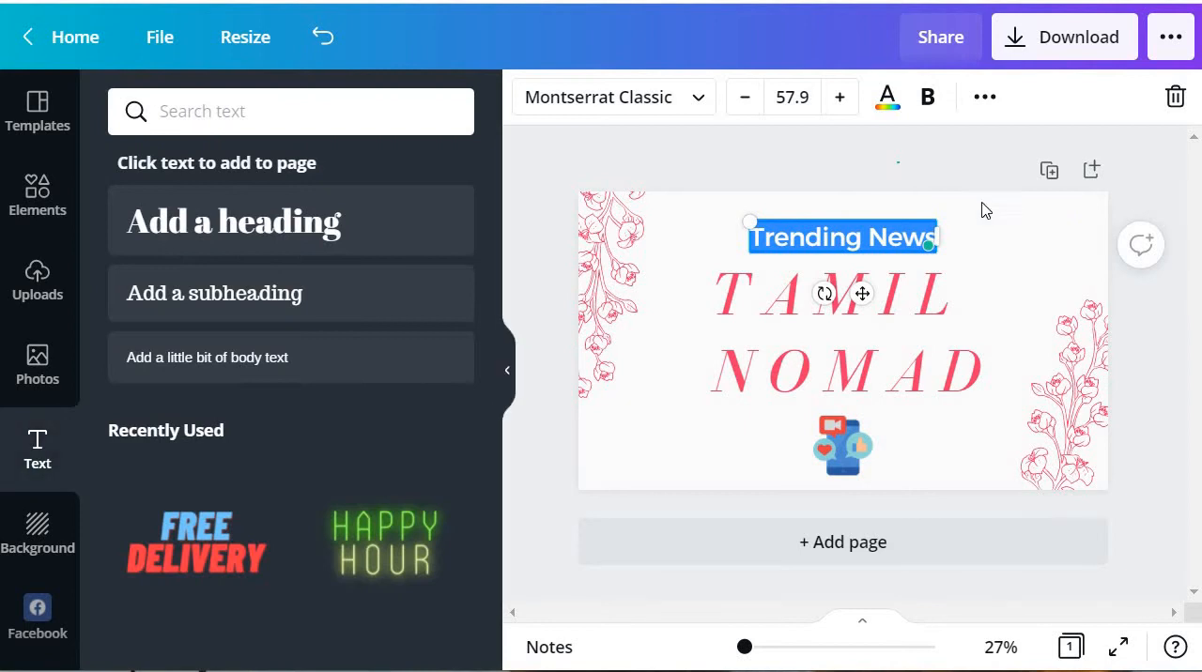
{"action": "key", "text": "Escape"}
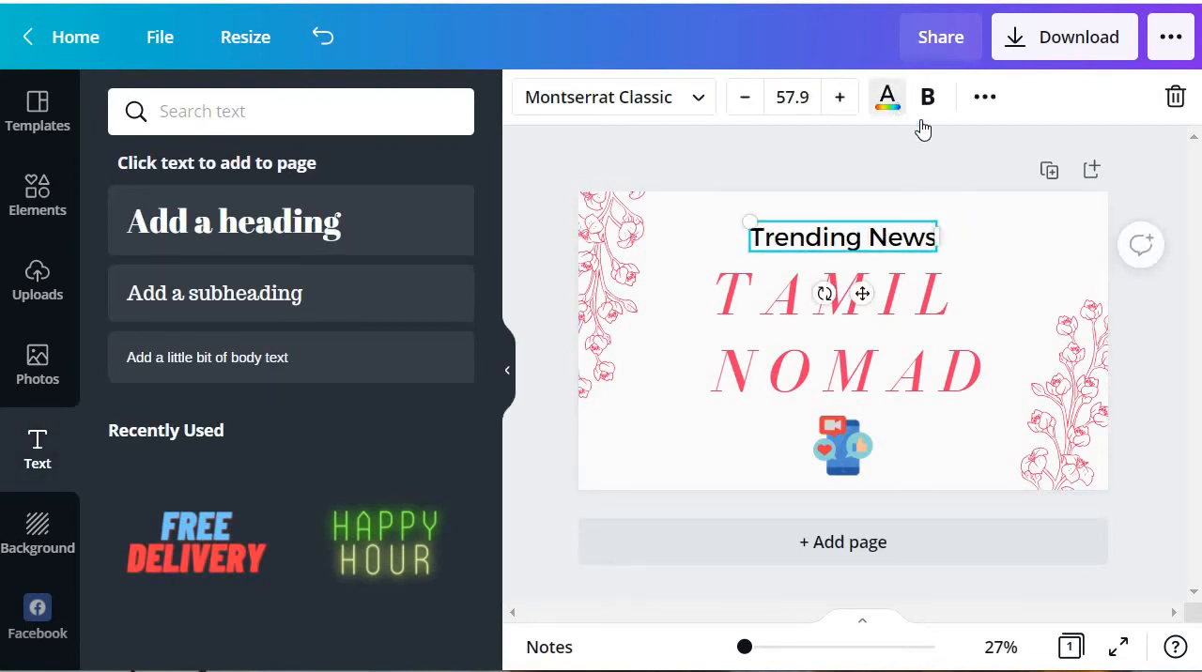
Step: Recolour the "Trending News" text to the custom dark red #CD1C1C and deselect it
{"action": "left_click", "coordinate": [897, 108]}
{"action": "left_click", "coordinate": [150, 223]}
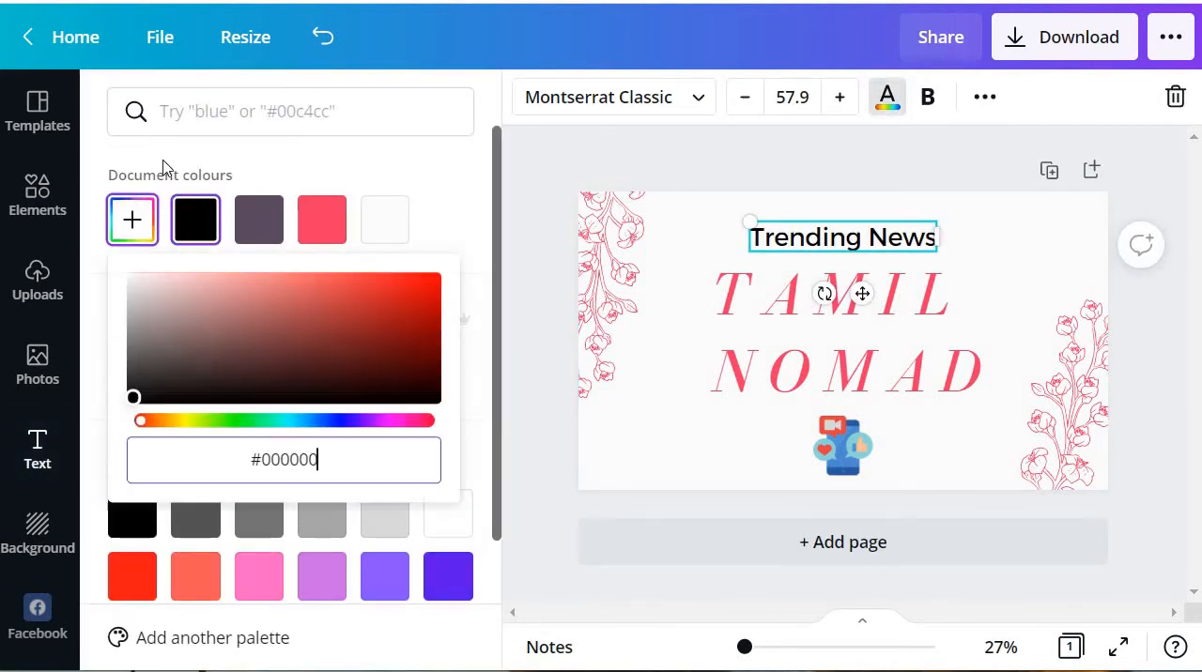
{"action": "left_click", "coordinate": [325, 297]}
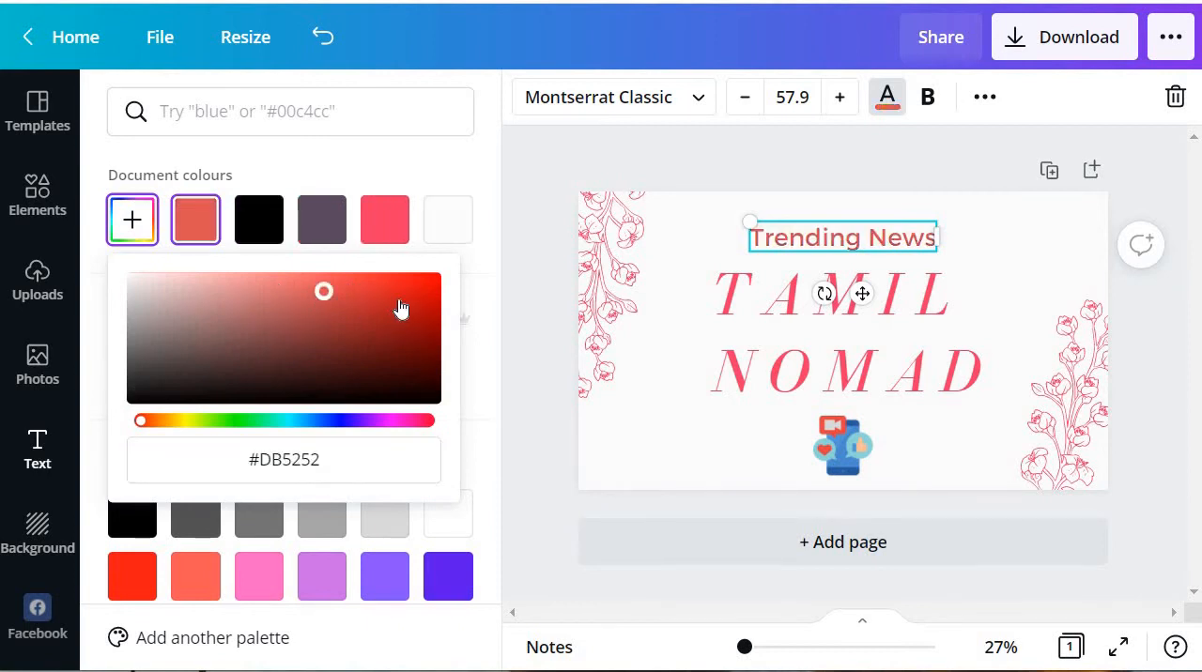
{"action": "left_click", "coordinate": [398, 299]}
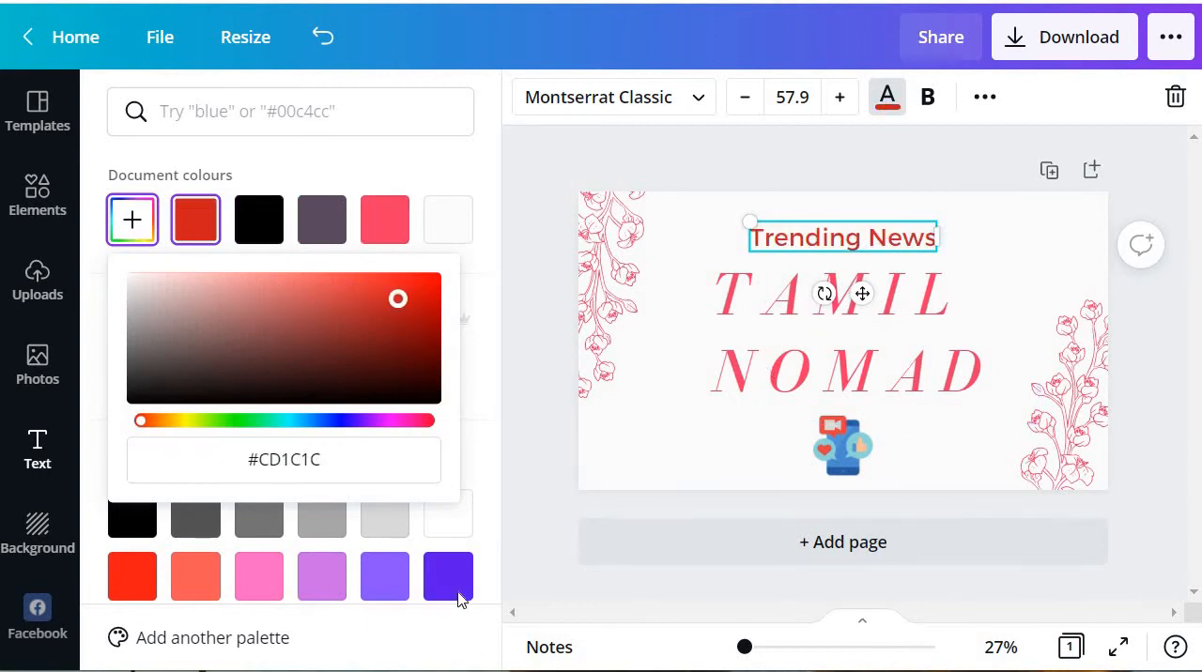
{"action": "left_click", "coordinate": [743, 175]}
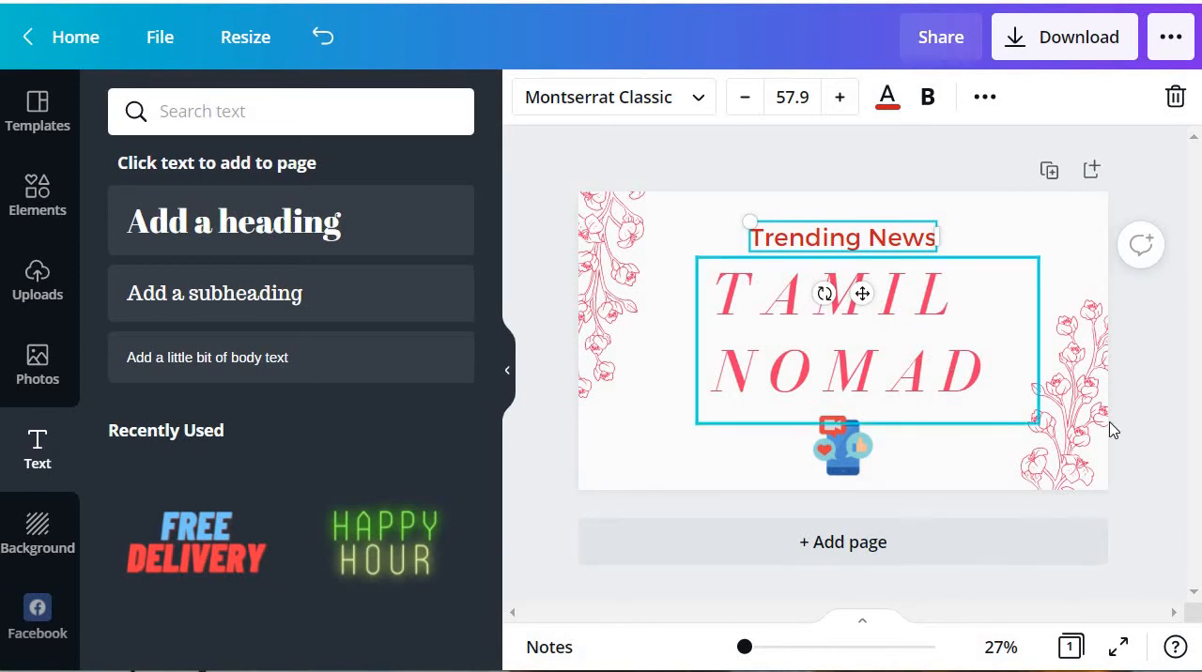
{"action": "left_click", "coordinate": [1157, 172]}
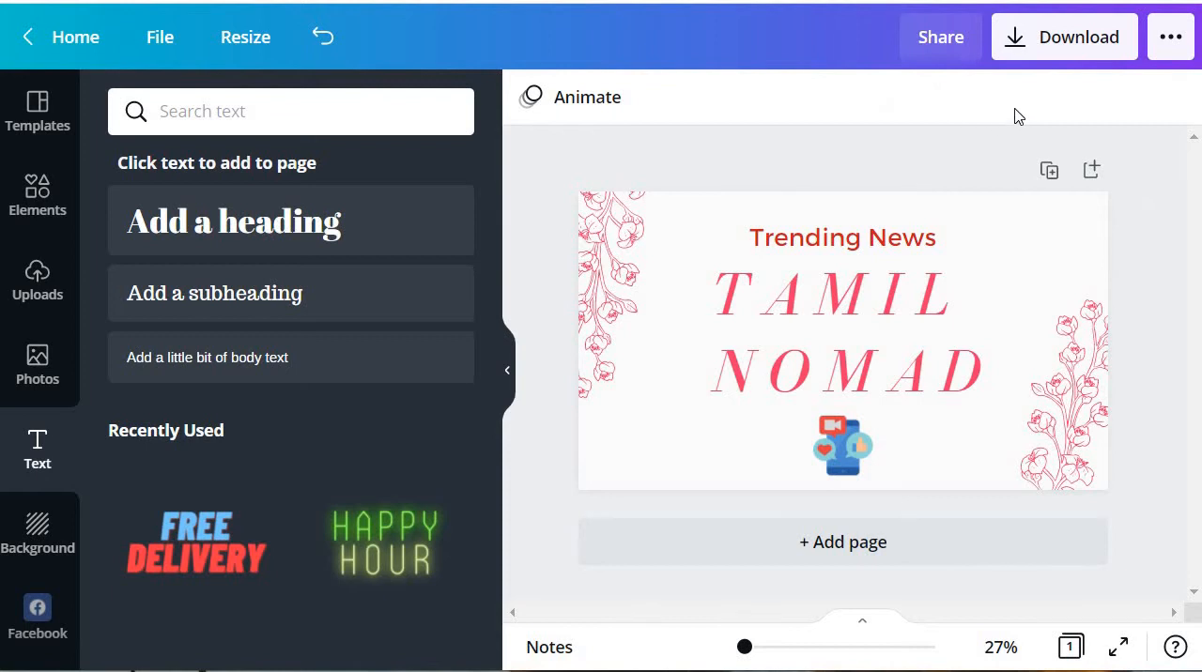
Step: Download the cover design as a PNG and close the saved-design message
{"action": "left_click", "coordinate": [1075, 43]}
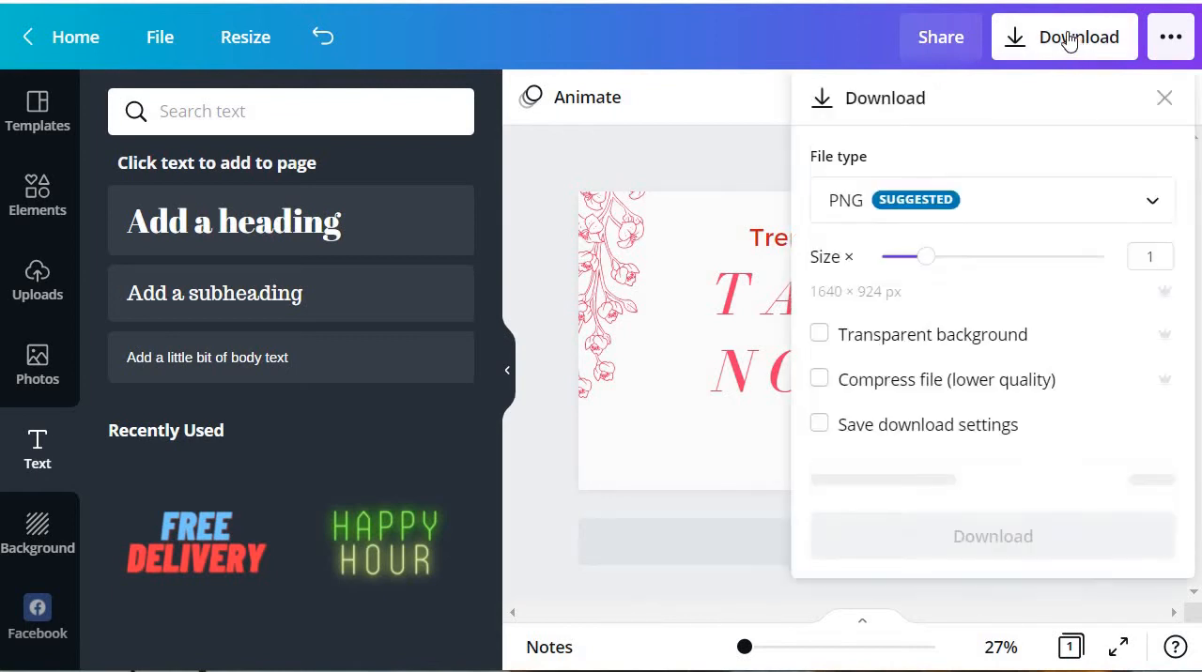
{"action": "left_click", "coordinate": [1051, 214]}
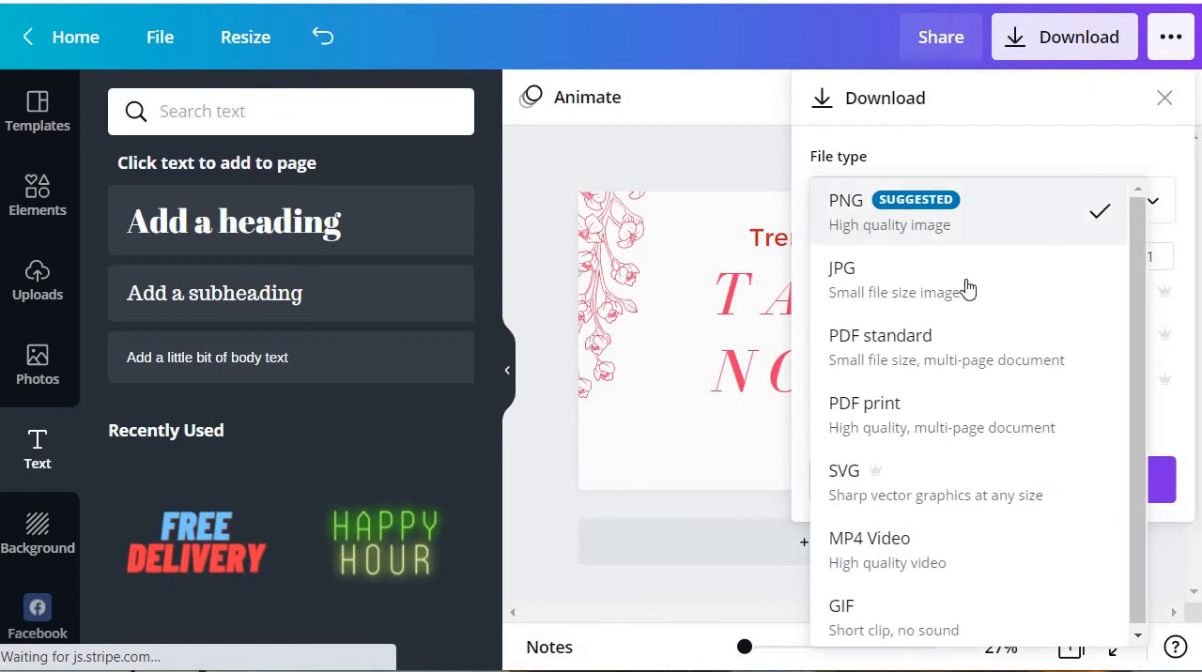
{"action": "left_click", "coordinate": [956, 229]}
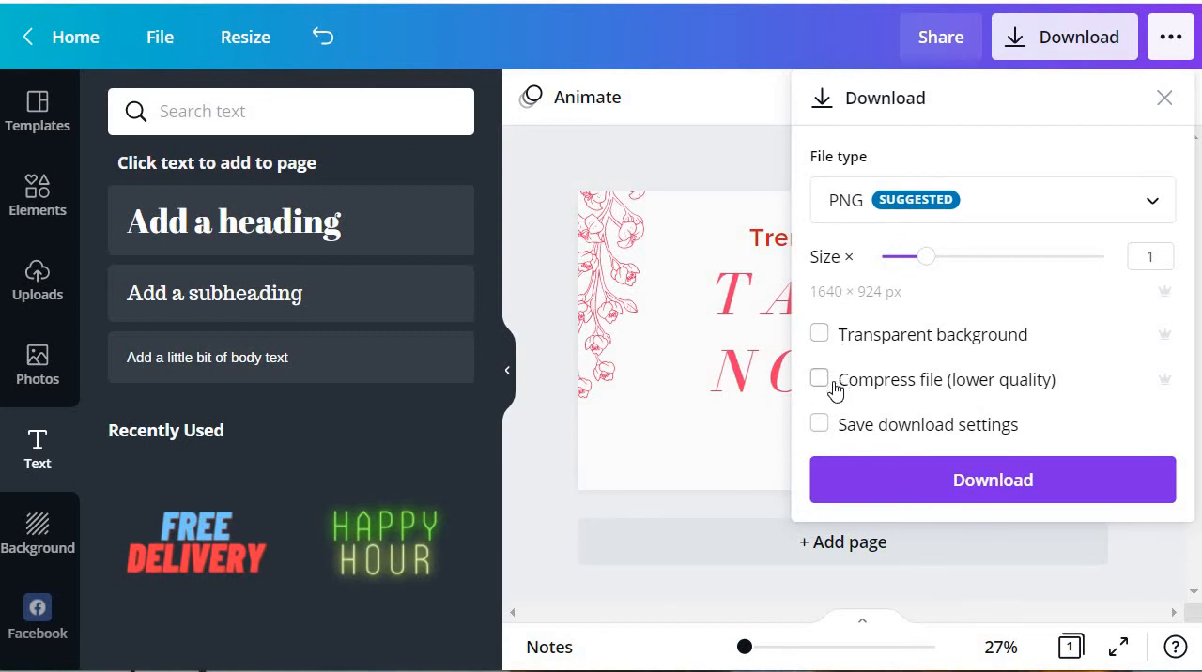
{"action": "left_click", "coordinate": [951, 491]}
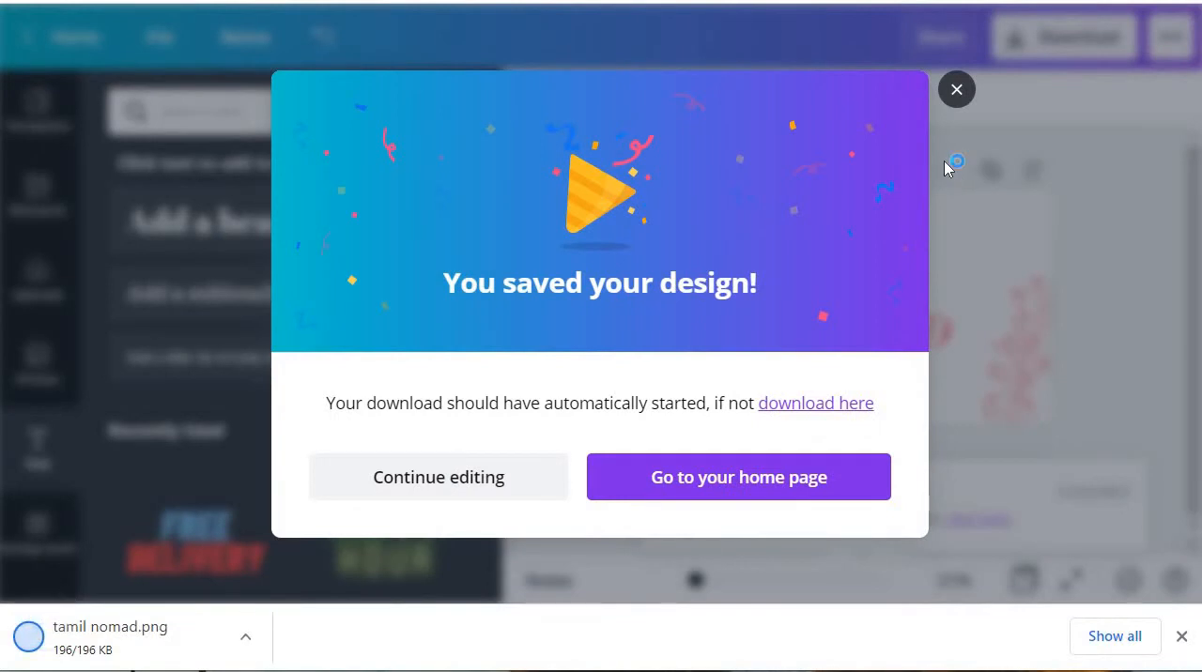
{"action": "left_click", "coordinate": [960, 92]}
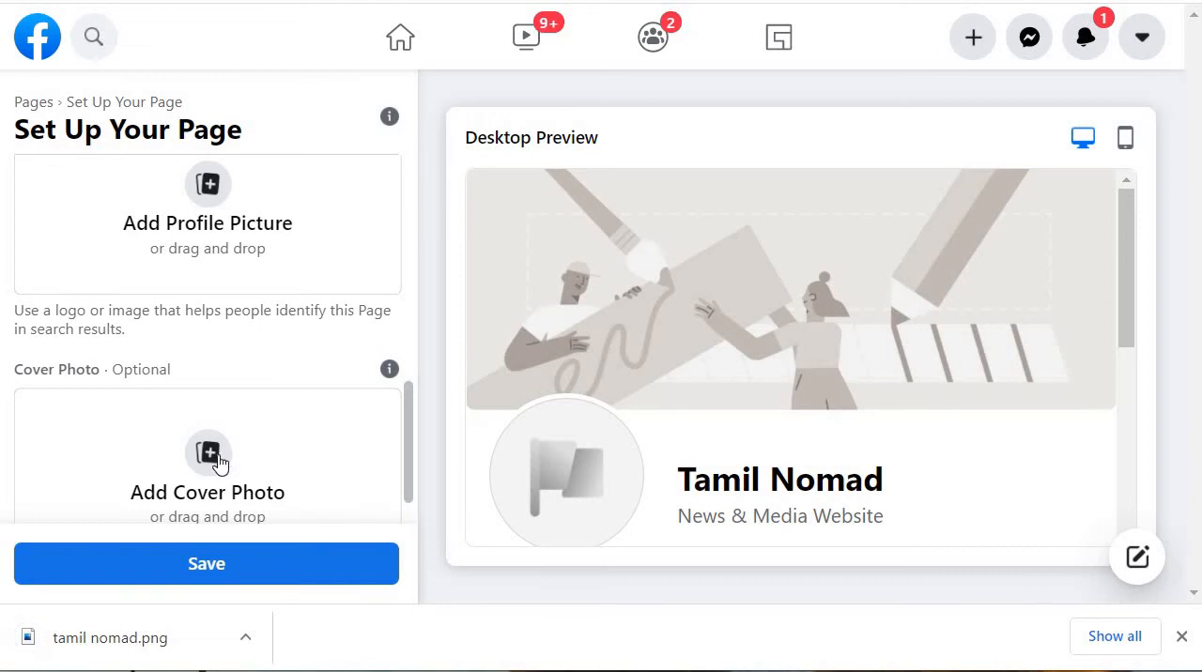
Step: Add the tamil nomad image as the Facebook Page's cover photo, reposition it to show "Trending News" fully, and save the Page
{"action": "left_click", "coordinate": [214, 459]}
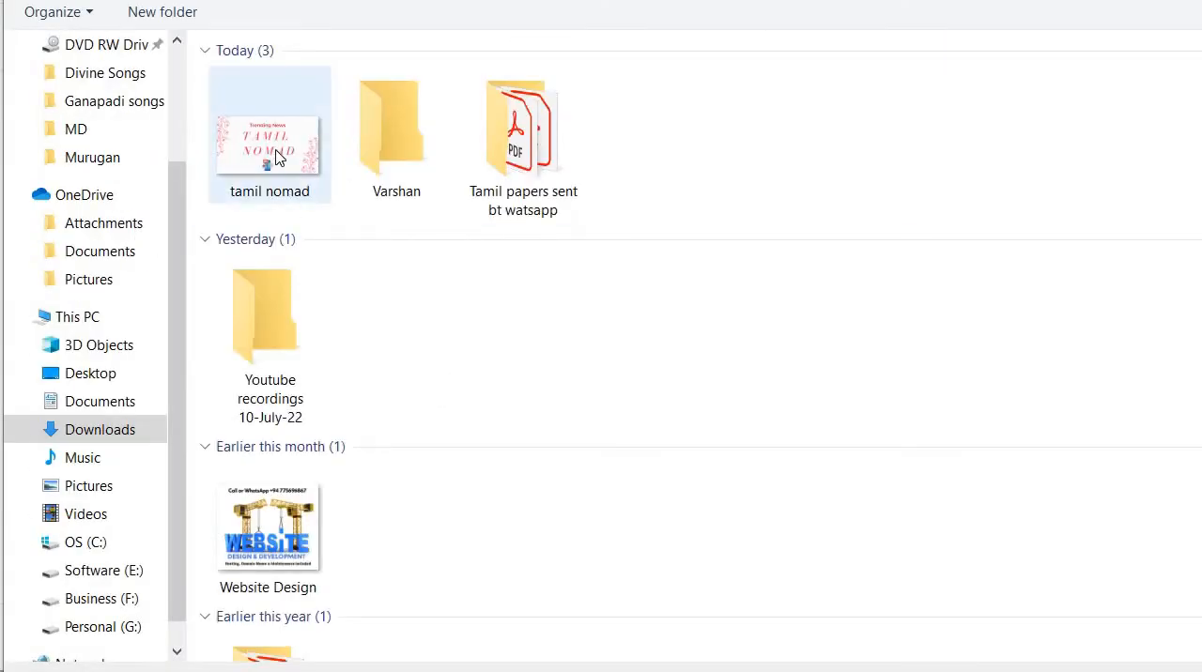
{"action": "left_click", "coordinate": [275, 158]}
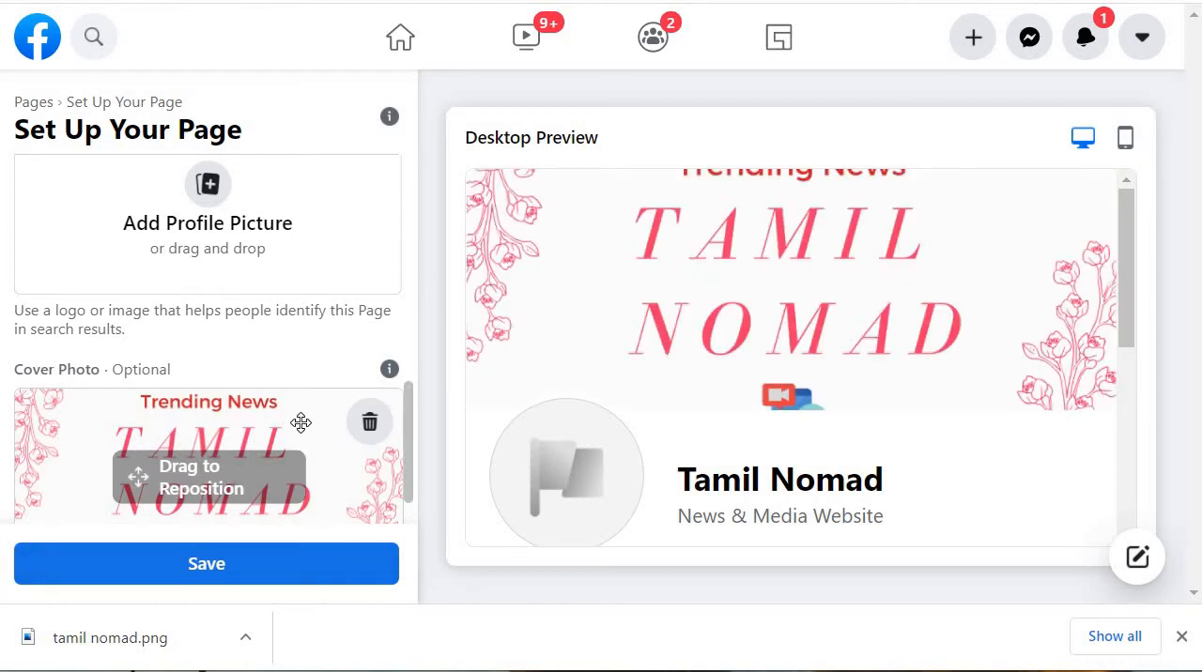
{"action": "mouse_move", "coordinate": [292, 420]}
{"action": "left_mouse_down"}
{"action": "mouse_move", "coordinate": [293, 463]}
{"action": "mouse_move", "coordinate": [290, 432]}
{"action": "left_mouse_up"}
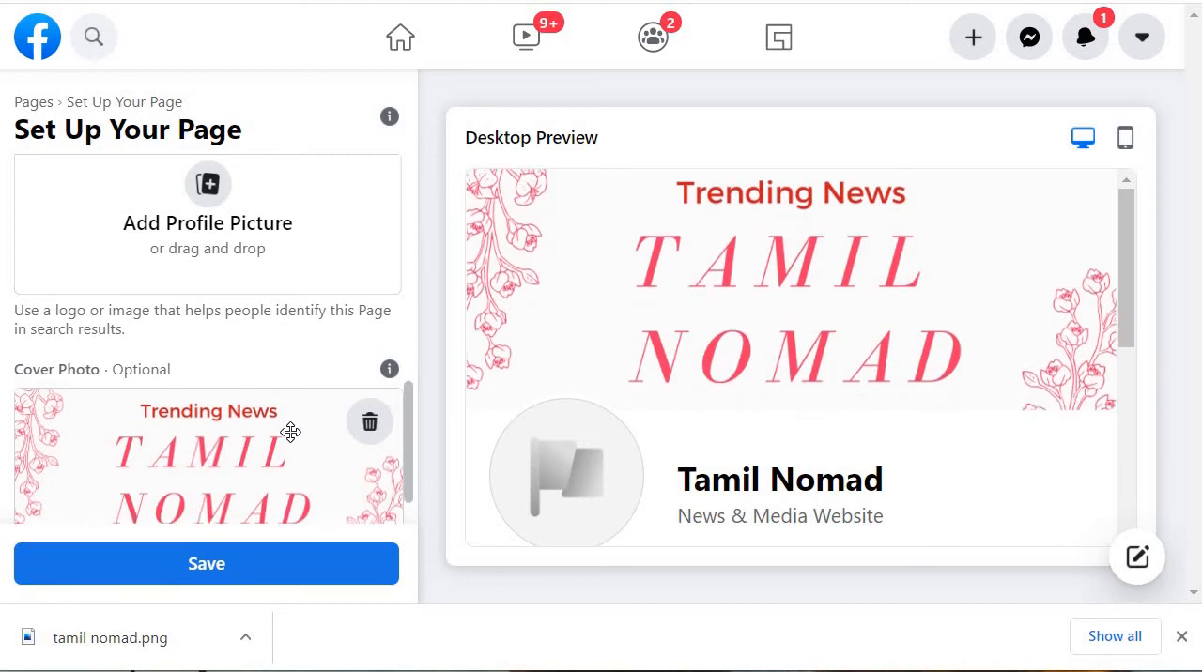
{"action": "left_click", "coordinate": [298, 568]}
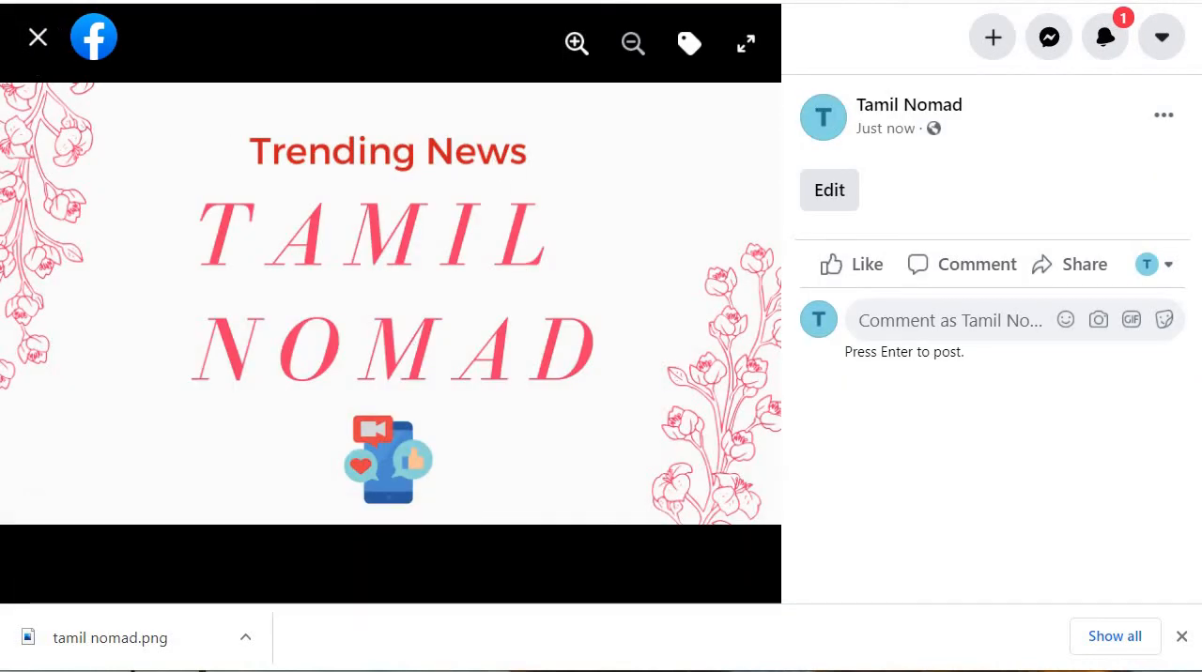
{"action": "left_click", "coordinate": [38, 37]}
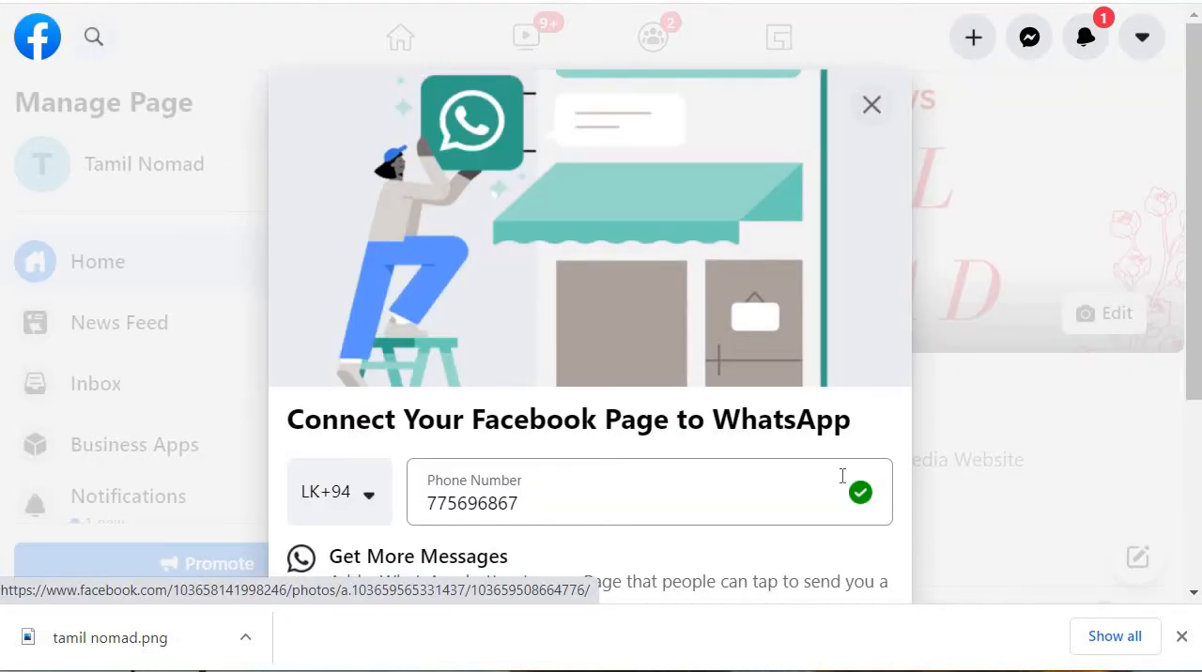
Step: Decline connecting the Facebook Page to WhatsApp and look over the new Page's home
{"action": "scroll", "coordinate": [823, 406], "scroll_direction": "down", "scroll_amount": 4}
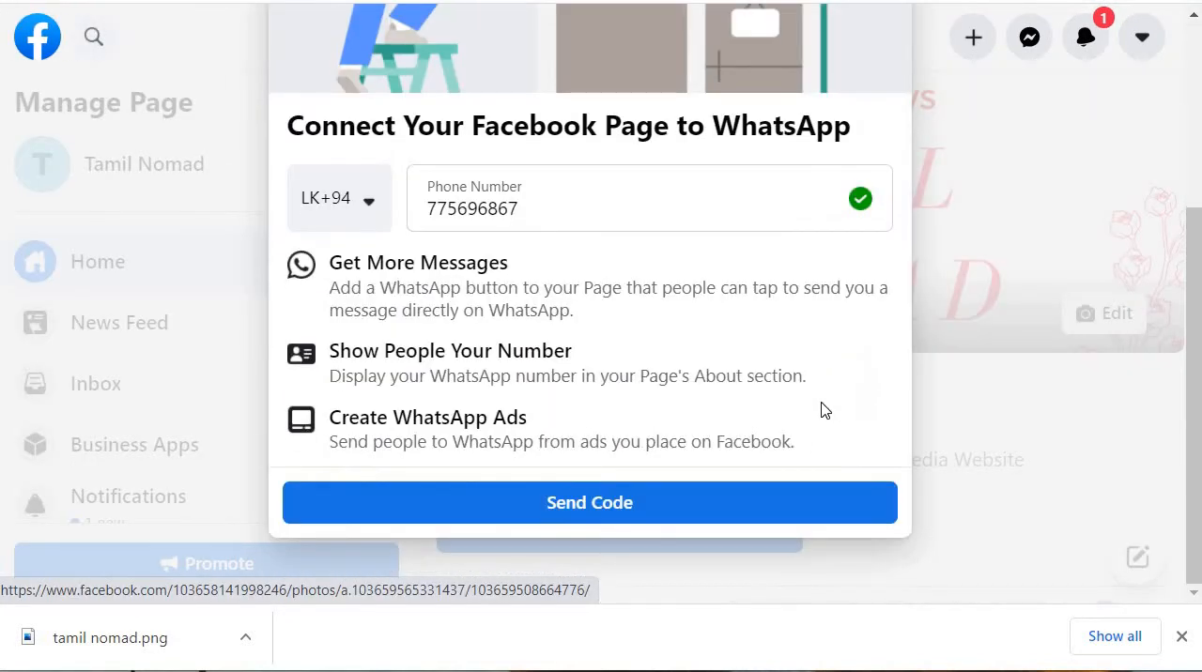
{"action": "scroll", "coordinate": [883, 282], "scroll_direction": "up", "scroll_amount": 4}
{"action": "left_click", "coordinate": [871, 104]}
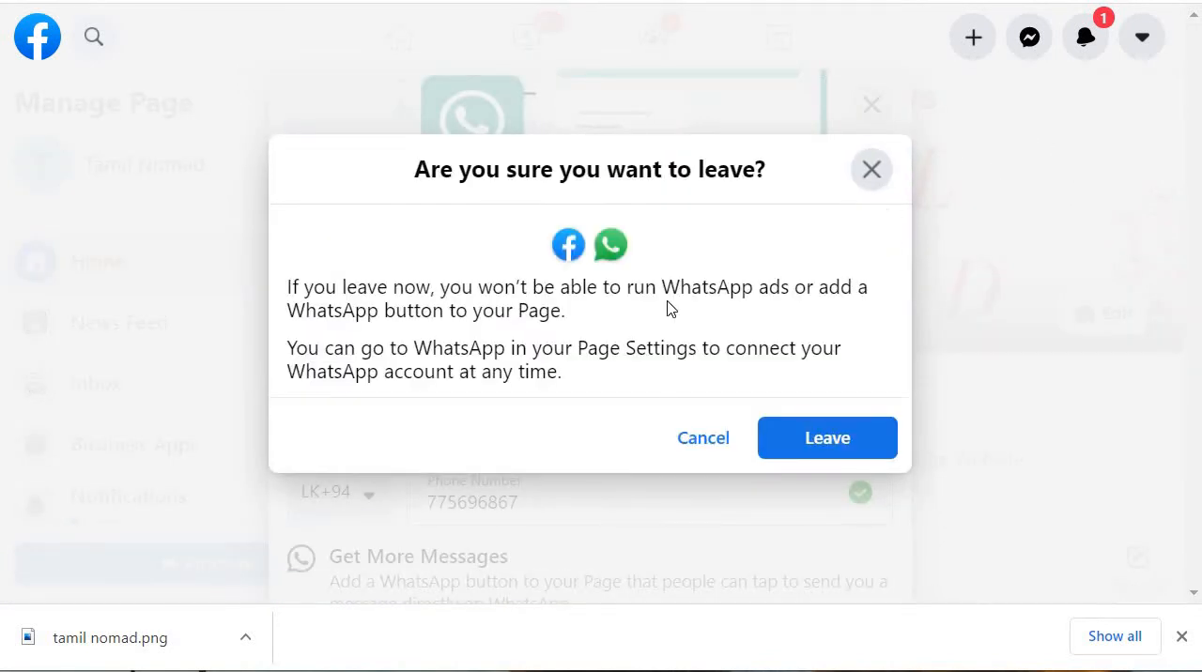
{"action": "left_click", "coordinate": [708, 434]}
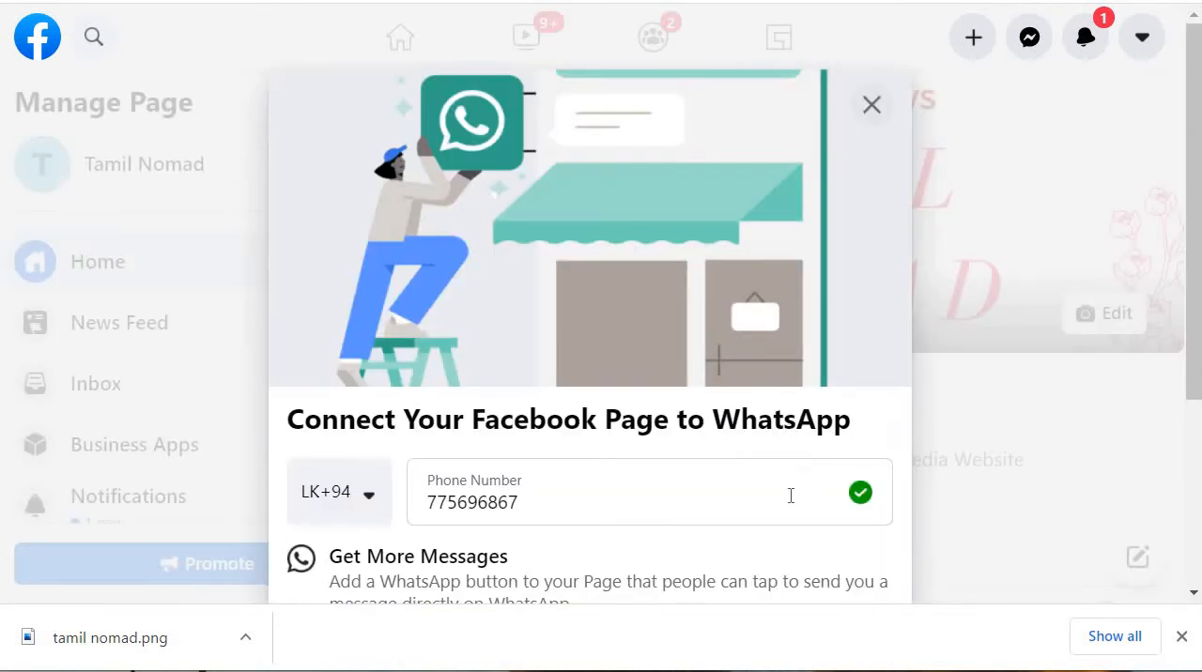
{"action": "left_click", "coordinate": [873, 106]}
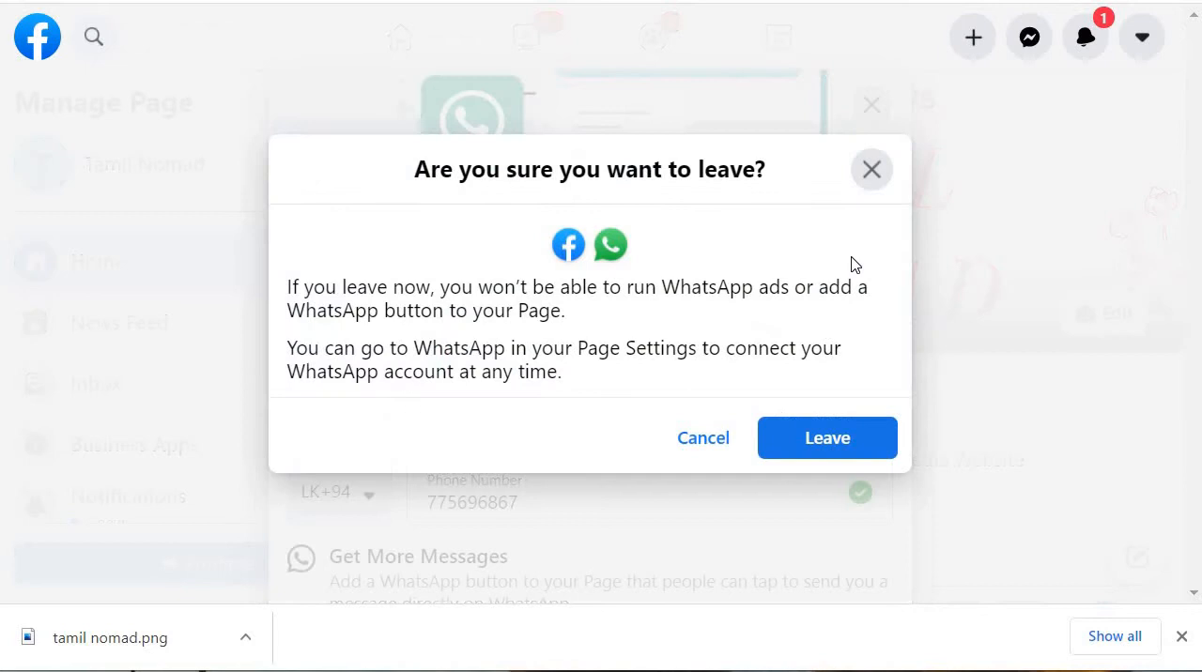
{"action": "left_click", "coordinate": [817, 447]}
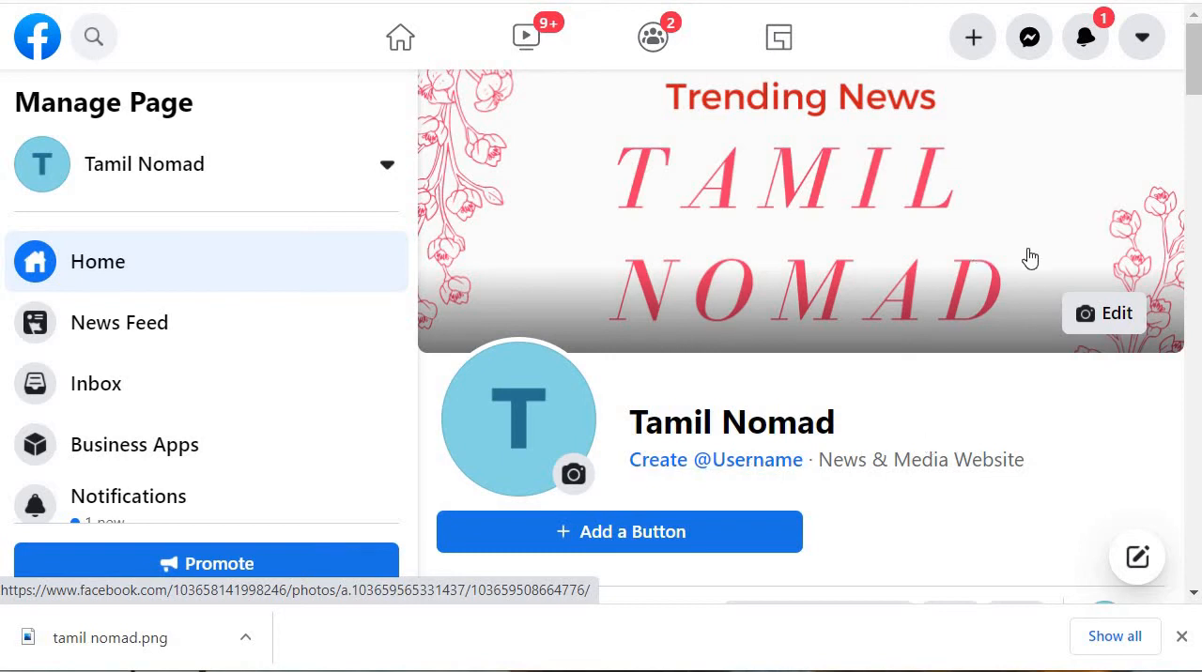
{"action": "scroll", "coordinate": [956, 341], "scroll_direction": "down", "scroll_amount": 3}
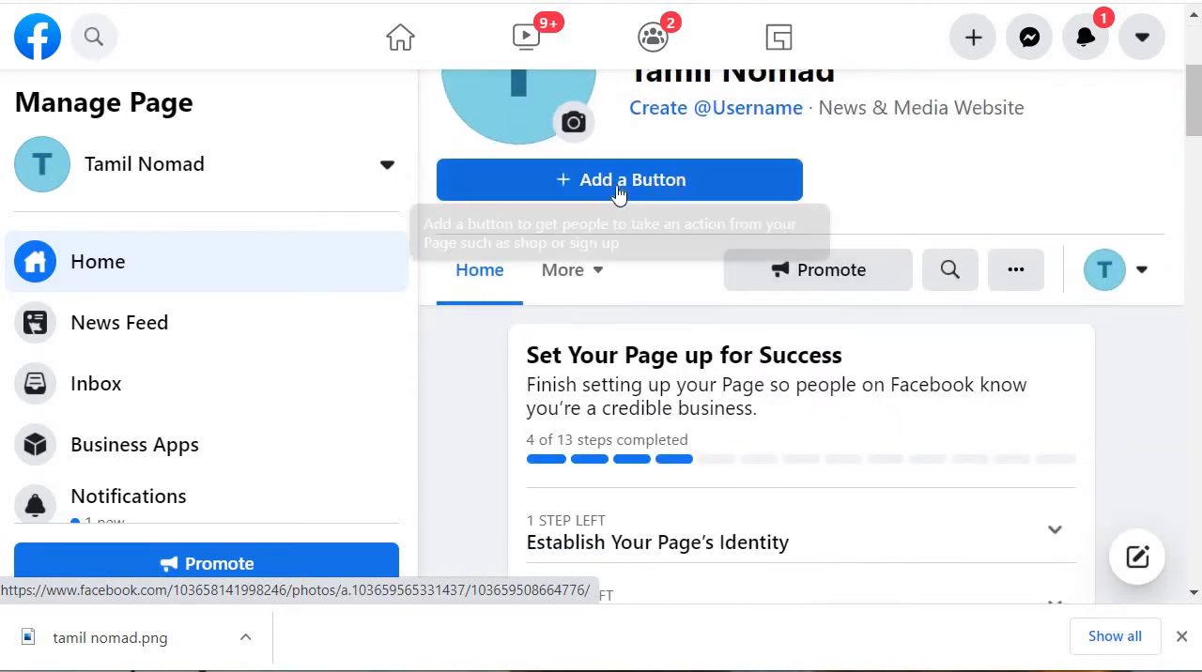
{"action": "scroll", "coordinate": [939, 202], "scroll_direction": "up", "scroll_amount": 3}
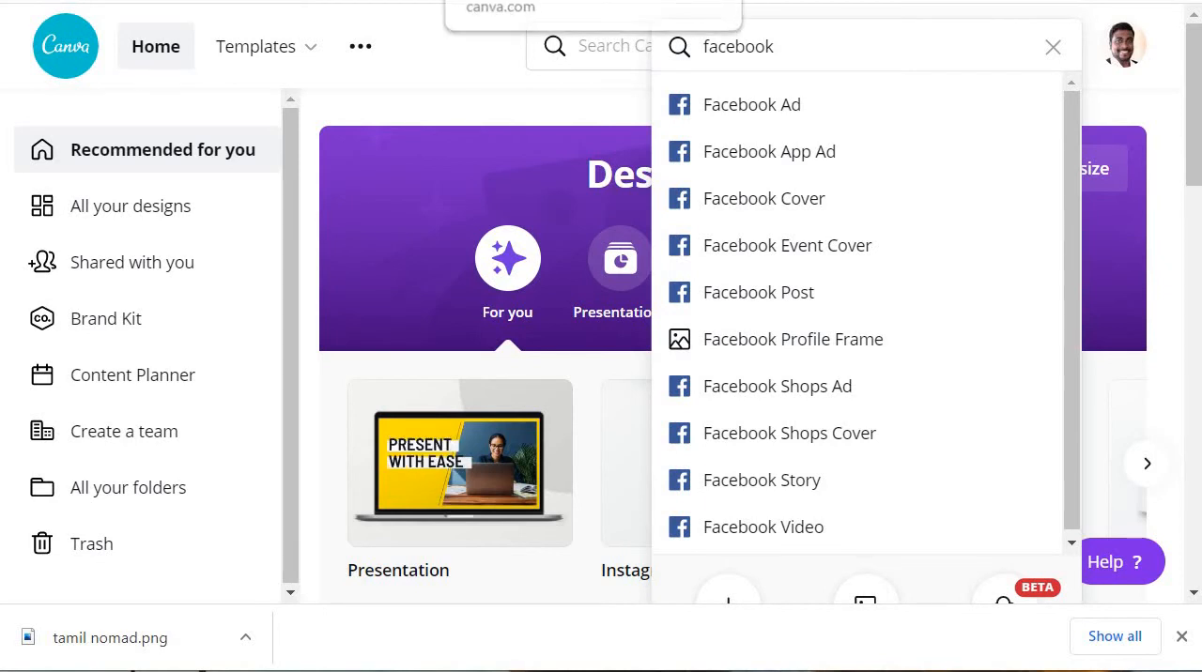
Step: Switch to Canva, create a Logo design and apply the green-leaf "Heyheyhey Fitness" template from the Art / Design Logo category
{"action": "left_click", "coordinate": [1053, 49]}
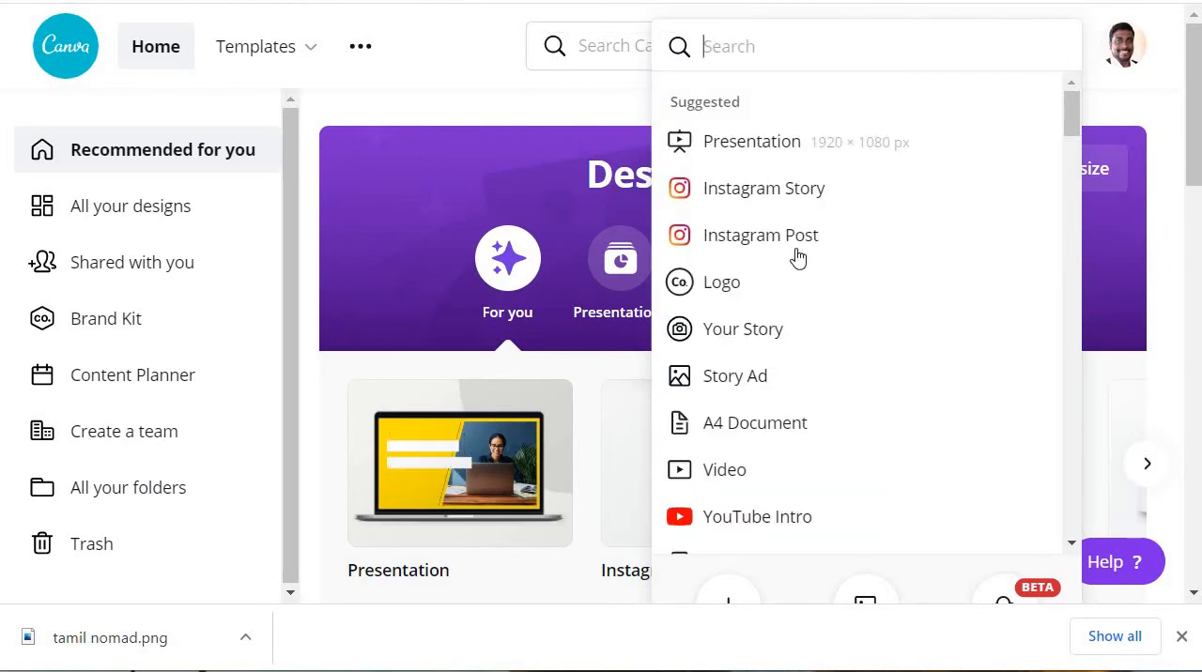
{"action": "left_click", "coordinate": [730, 287]}
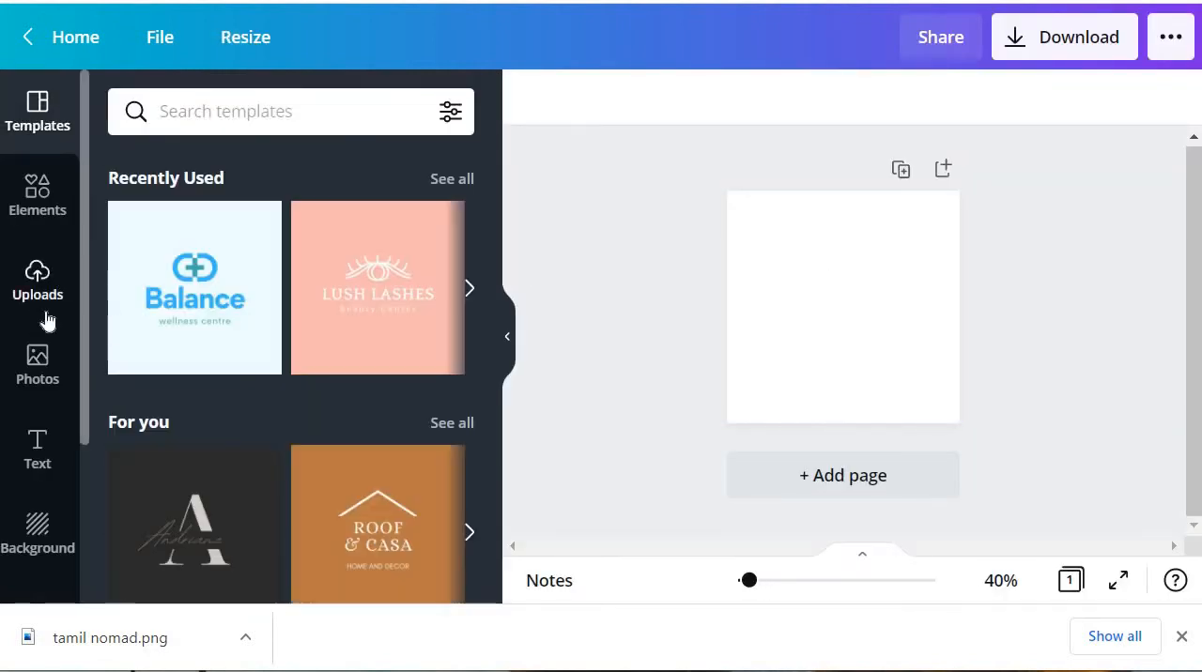
{"action": "scroll", "coordinate": [239, 328], "scroll_direction": "down", "scroll_amount": 5}
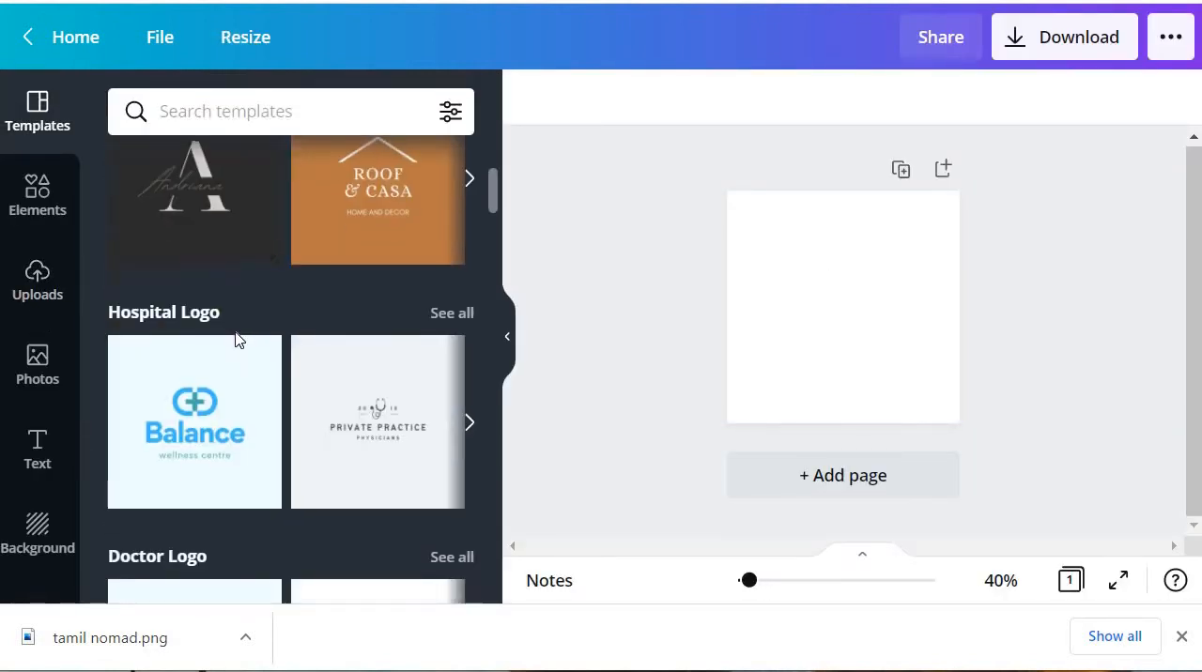
{"action": "scroll", "coordinate": [235, 402], "scroll_direction": "down", "scroll_amount": 1}
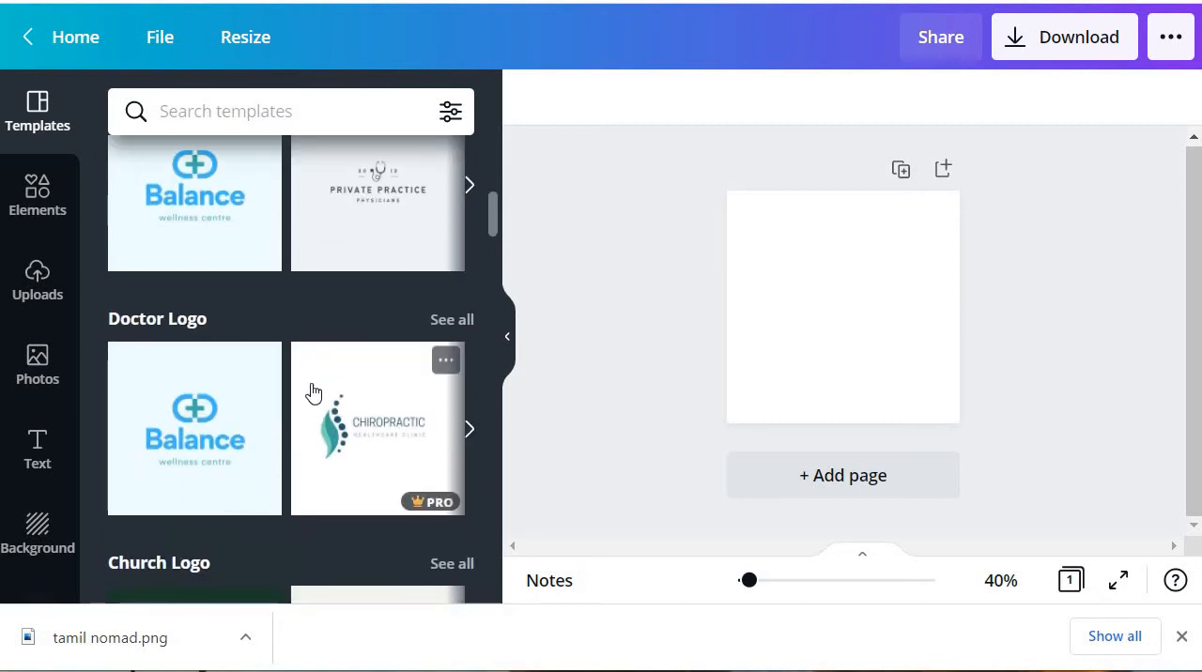
{"action": "scroll", "coordinate": [351, 421], "scroll_direction": "down", "scroll_amount": 6}
{"action": "scroll", "coordinate": [362, 416], "scroll_direction": "down", "scroll_amount": 5}
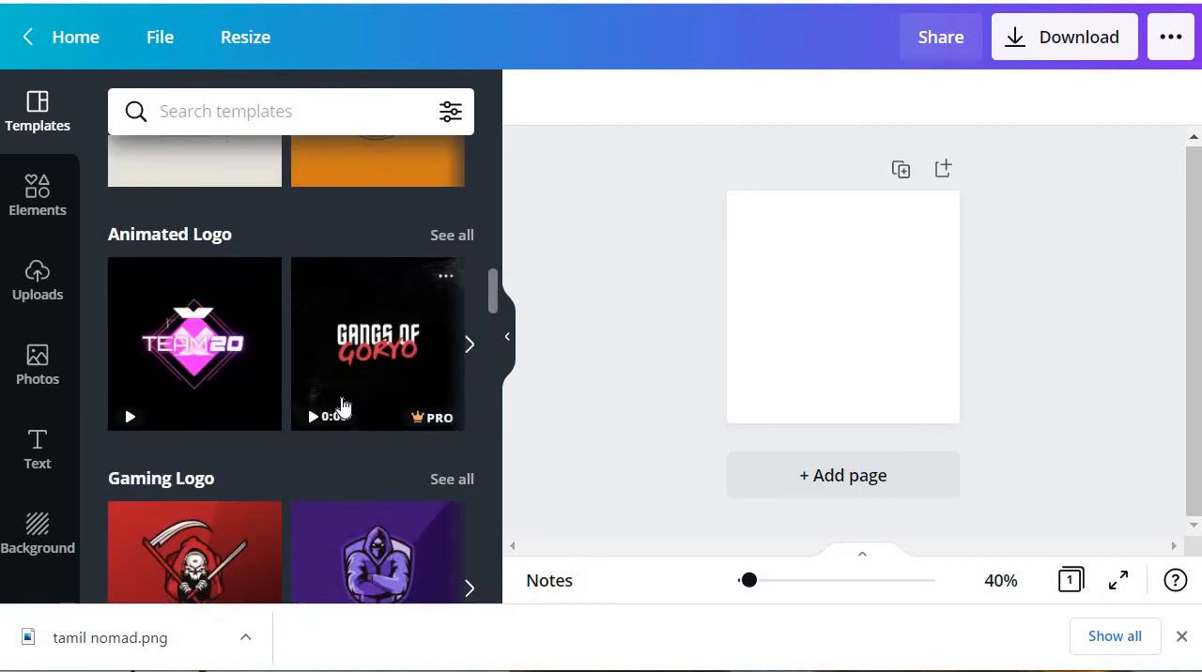
{"action": "scroll", "coordinate": [341, 408], "scroll_direction": "down", "scroll_amount": 6}
{"action": "scroll", "coordinate": [390, 381], "scroll_direction": "down", "scroll_amount": 3}
{"action": "scroll", "coordinate": [159, 303], "scroll_direction": "up", "scroll_amount": 3}
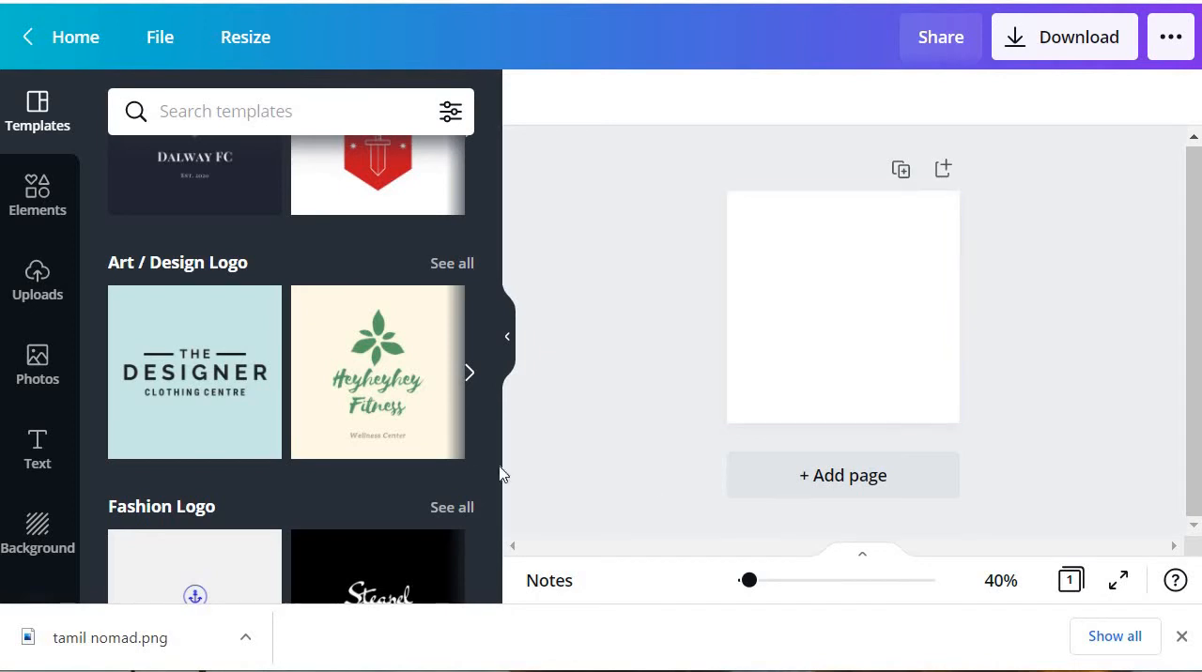
{"action": "left_click", "coordinate": [378, 371]}
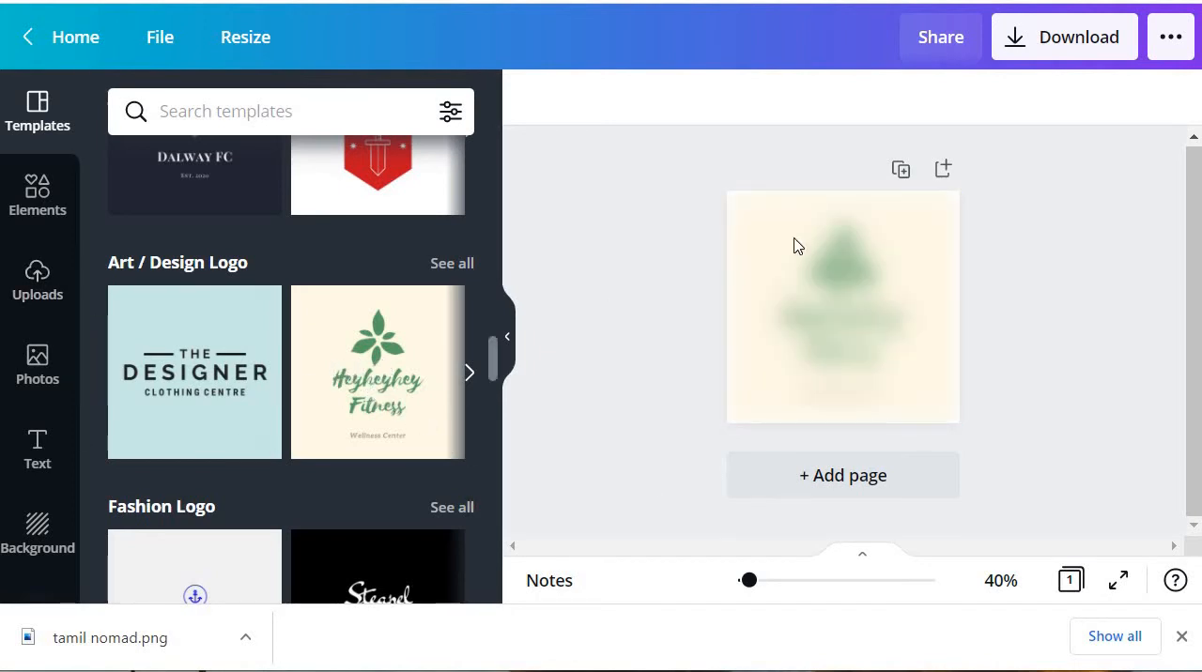
Step: Change the "Heyheyhey Fitness" logo text to Montserrat Classic at size 36
{"action": "left_click", "coordinate": [869, 338]}
{"action": "double_click", "coordinate": [869, 340]}
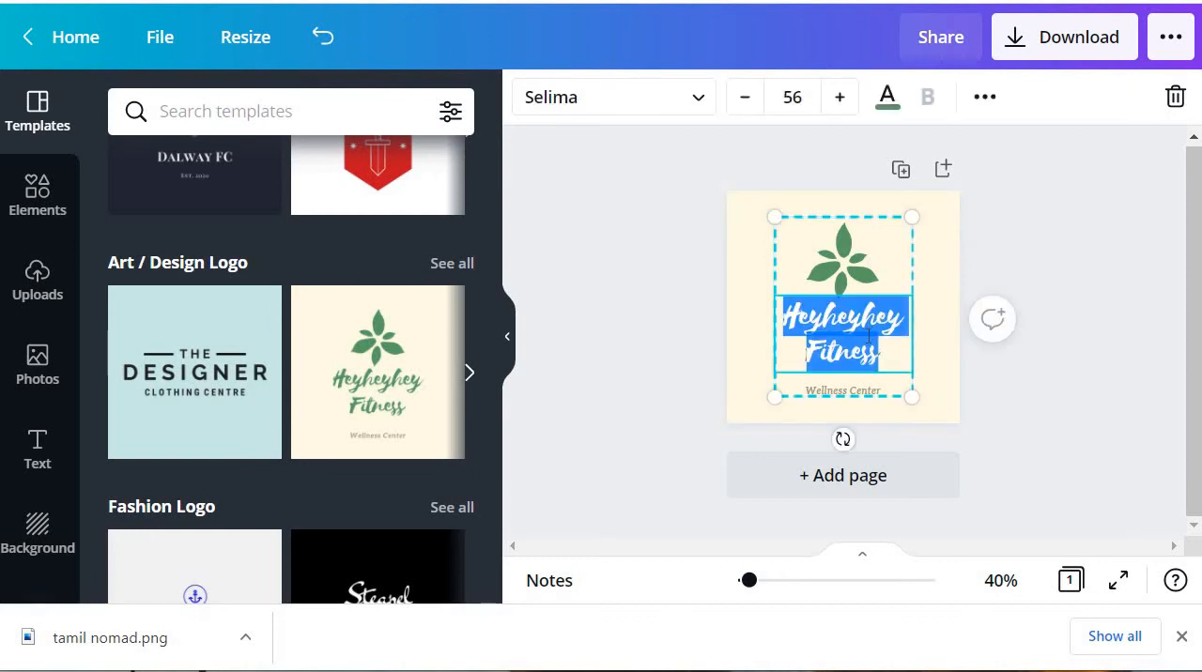
{"action": "left_click", "coordinate": [626, 109]}
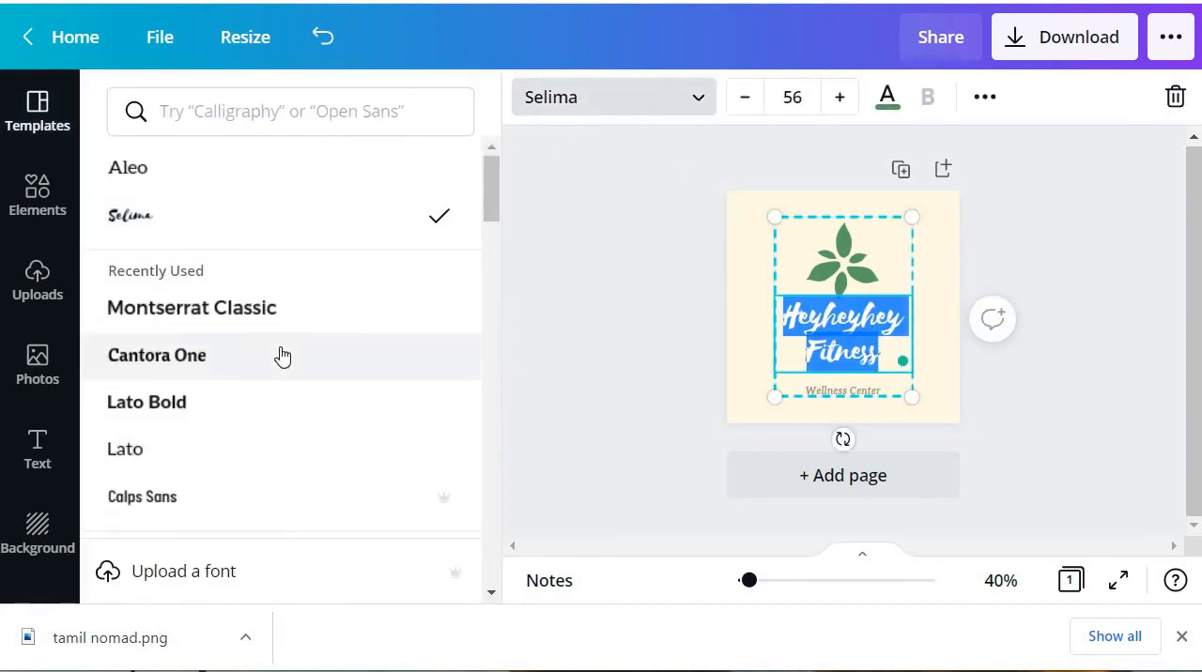
{"action": "left_click", "coordinate": [271, 314]}
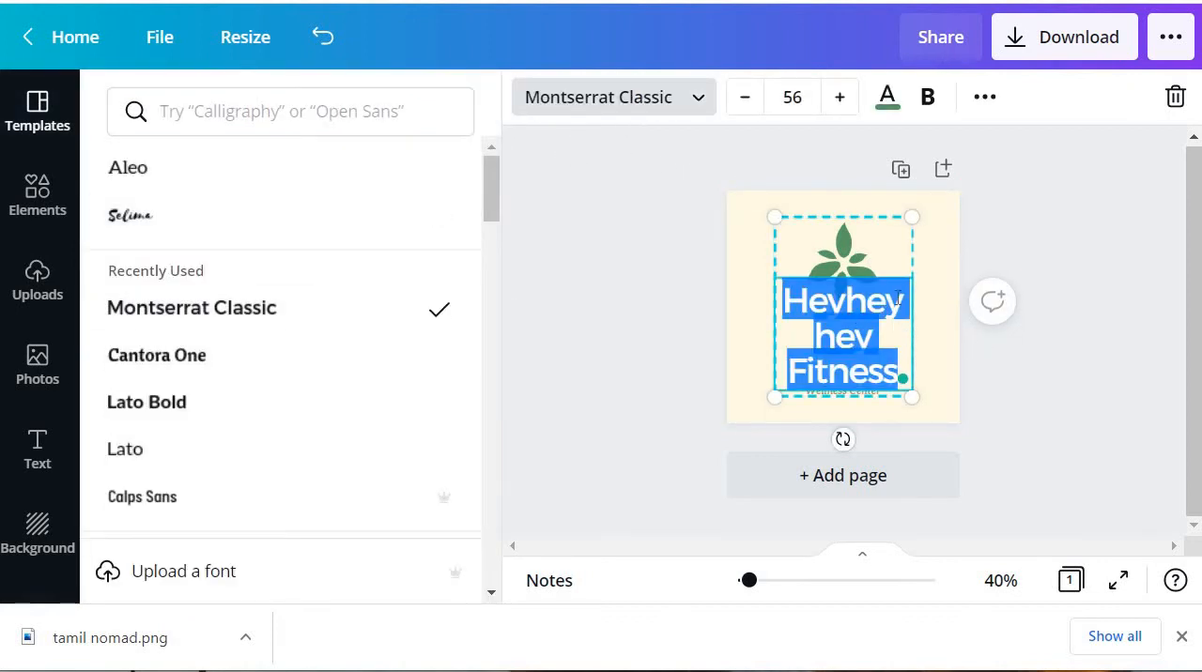
{"action": "left_click", "coordinate": [793, 96]}
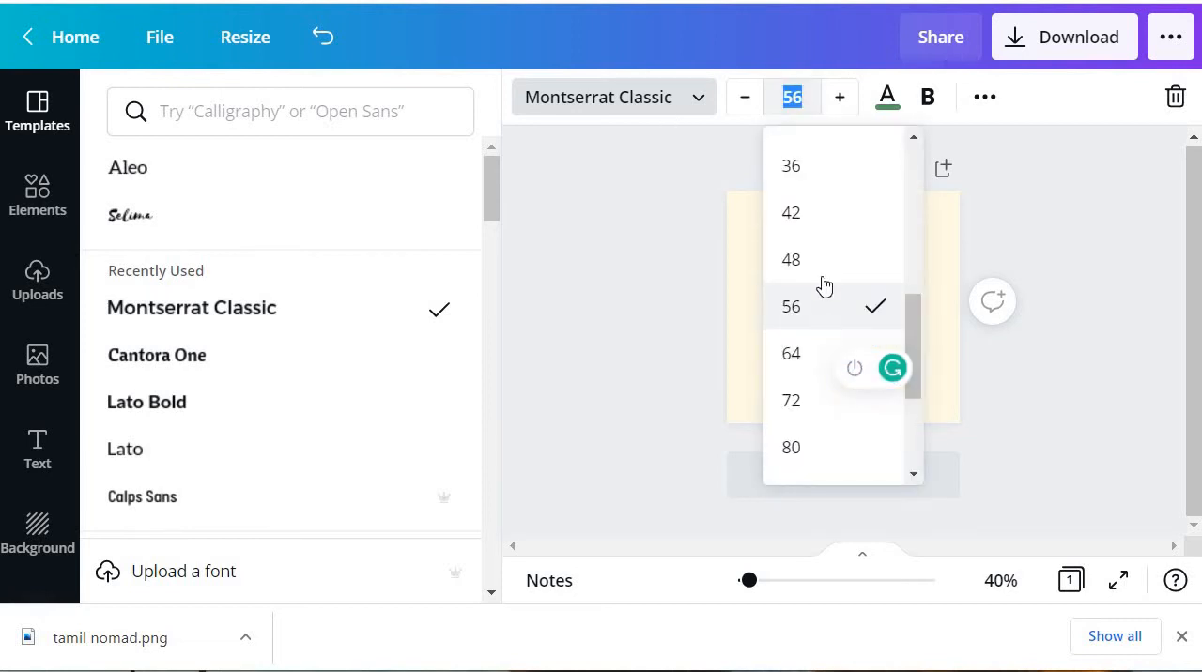
{"action": "left_click", "coordinate": [792, 166]}
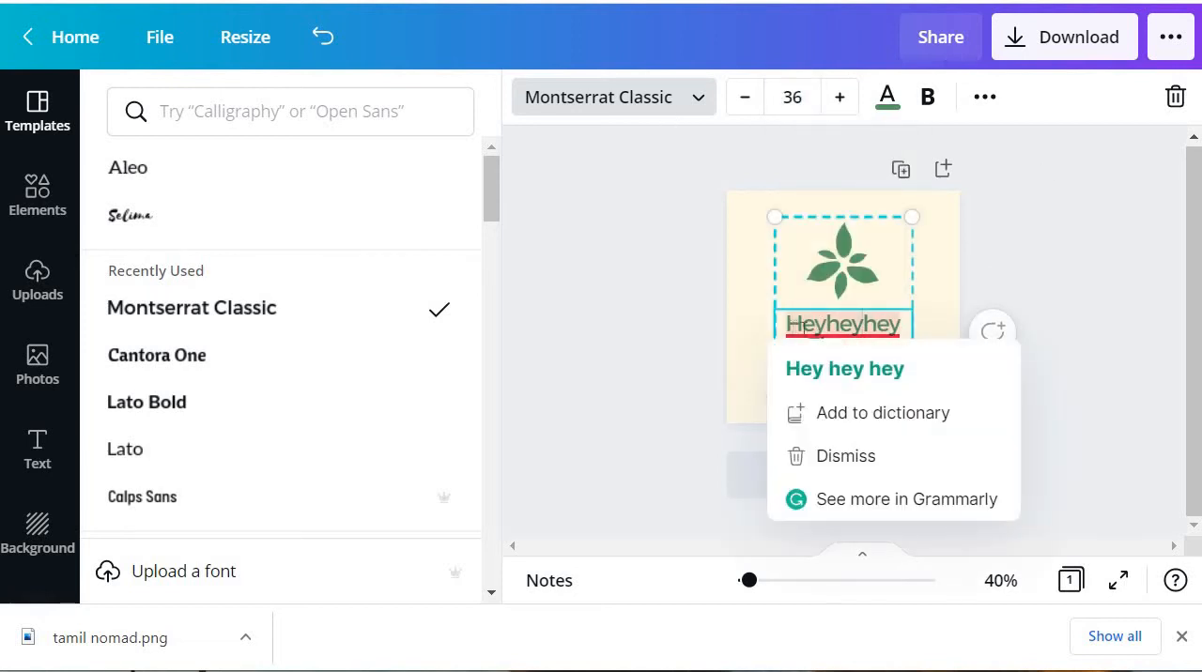
Step: Replace the logo's "Heyheyhey Fitness" text with "Tamil Nomad" and delete the "Wellness Center" tagline
{"action": "double_click", "coordinate": [804, 326]}
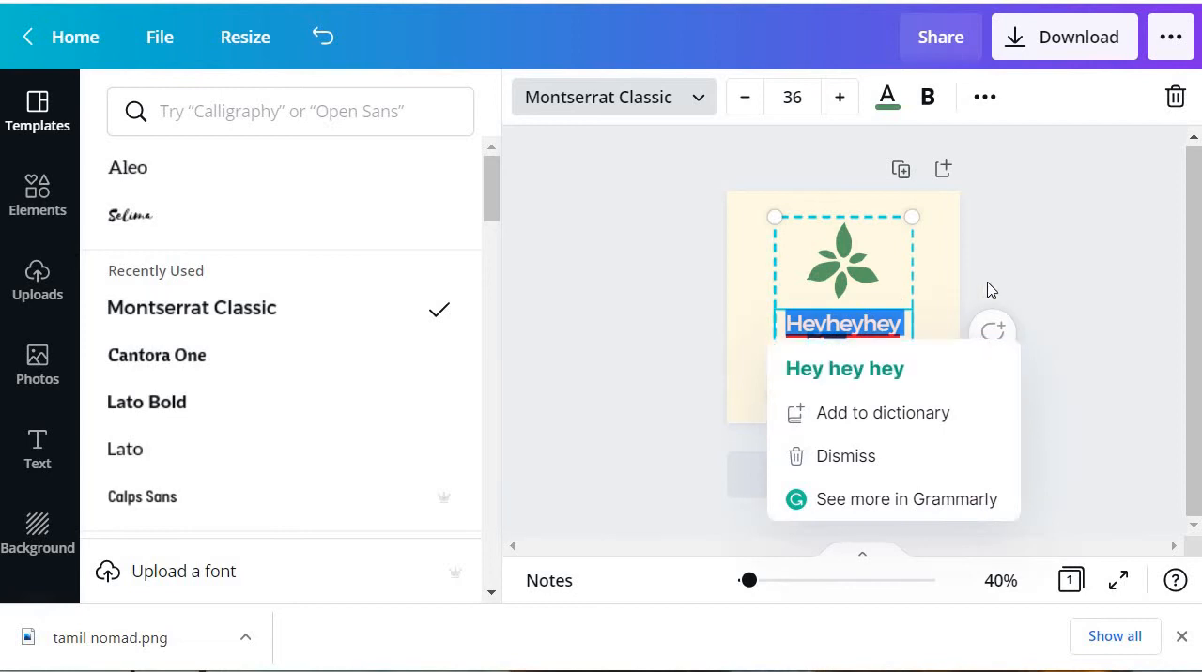
{"action": "left_click", "coordinate": [907, 337]}
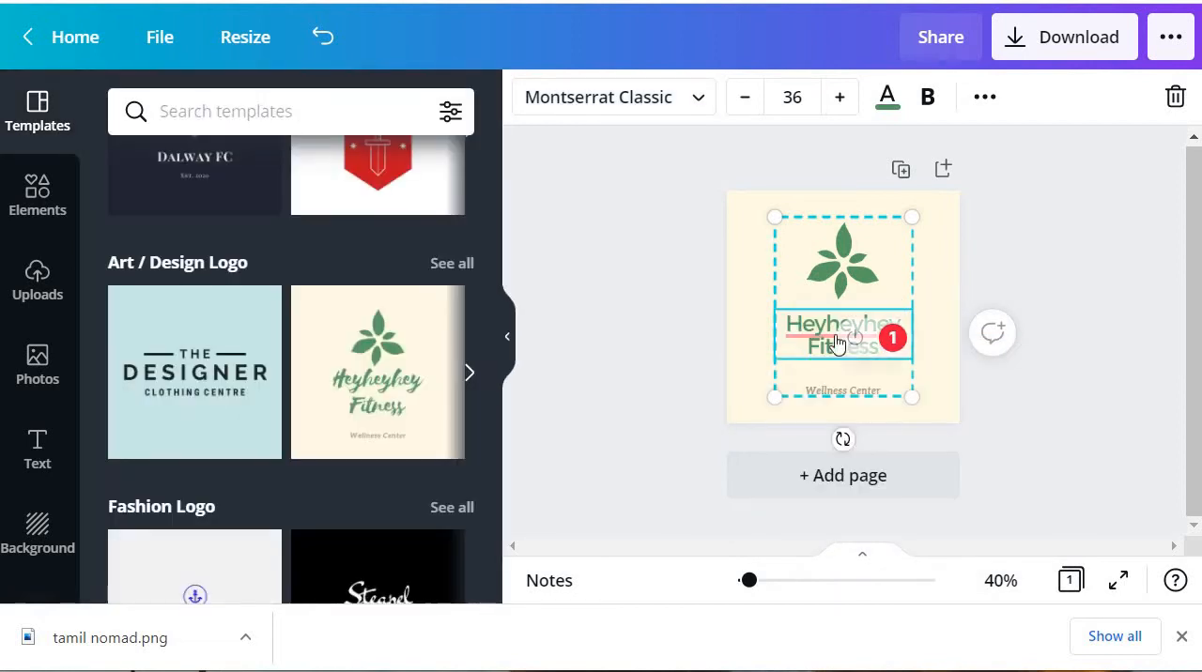
{"action": "left_click_drag", "start_coordinate": [802, 324], "coordinate": [859, 347]}
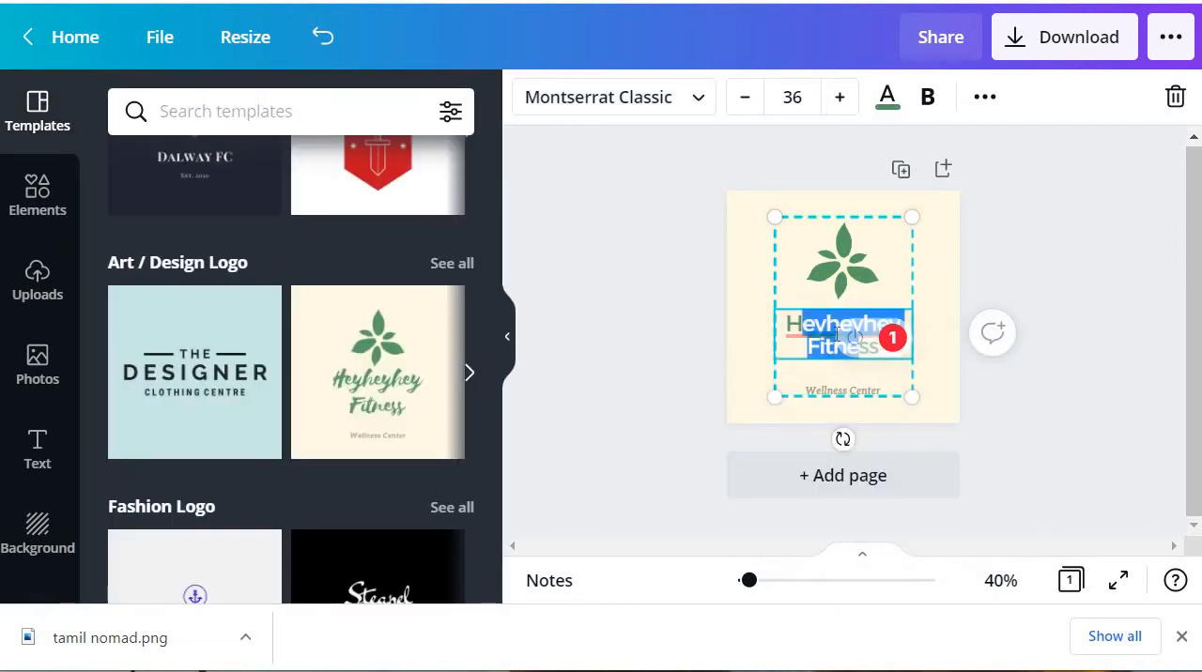
{"action": "key", "text": "BackSpace"}
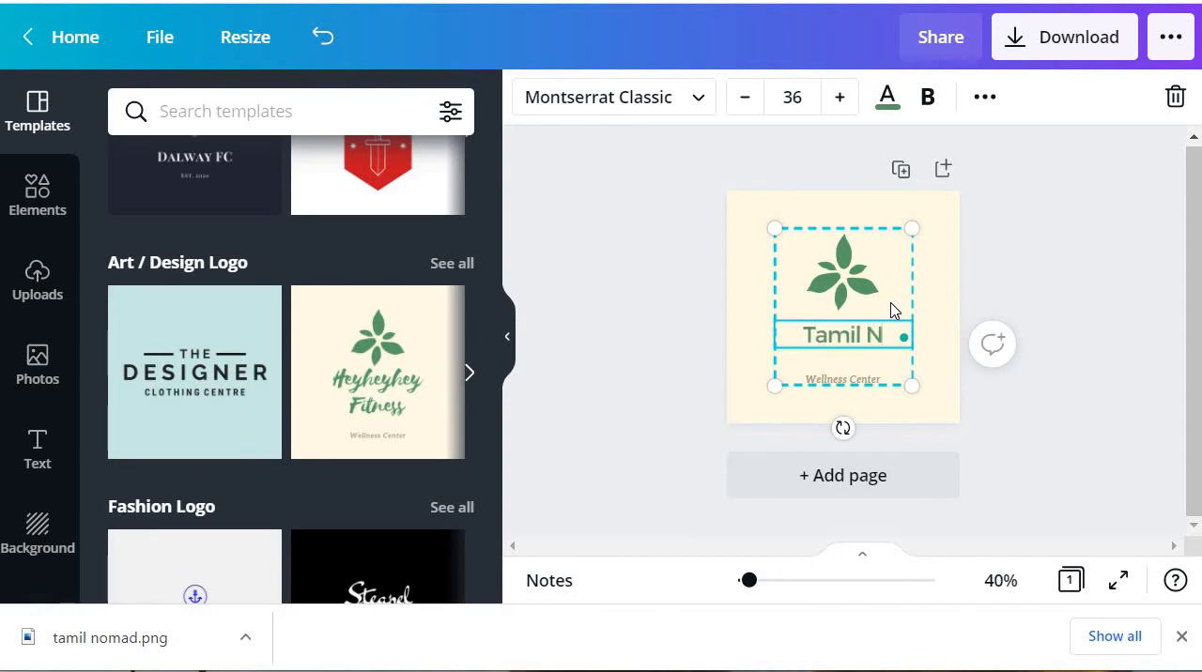
{"action": "type", "text": "omad"}
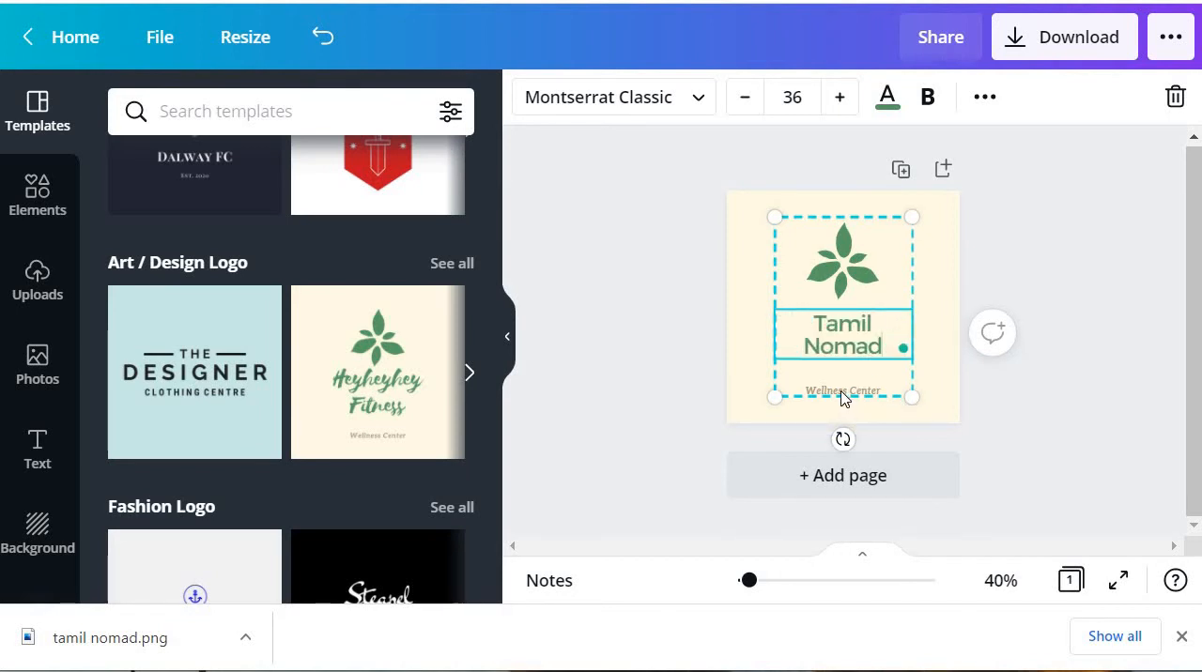
{"action": "left_click", "coordinate": [847, 391]}
{"action": "key", "text": "Delete"}
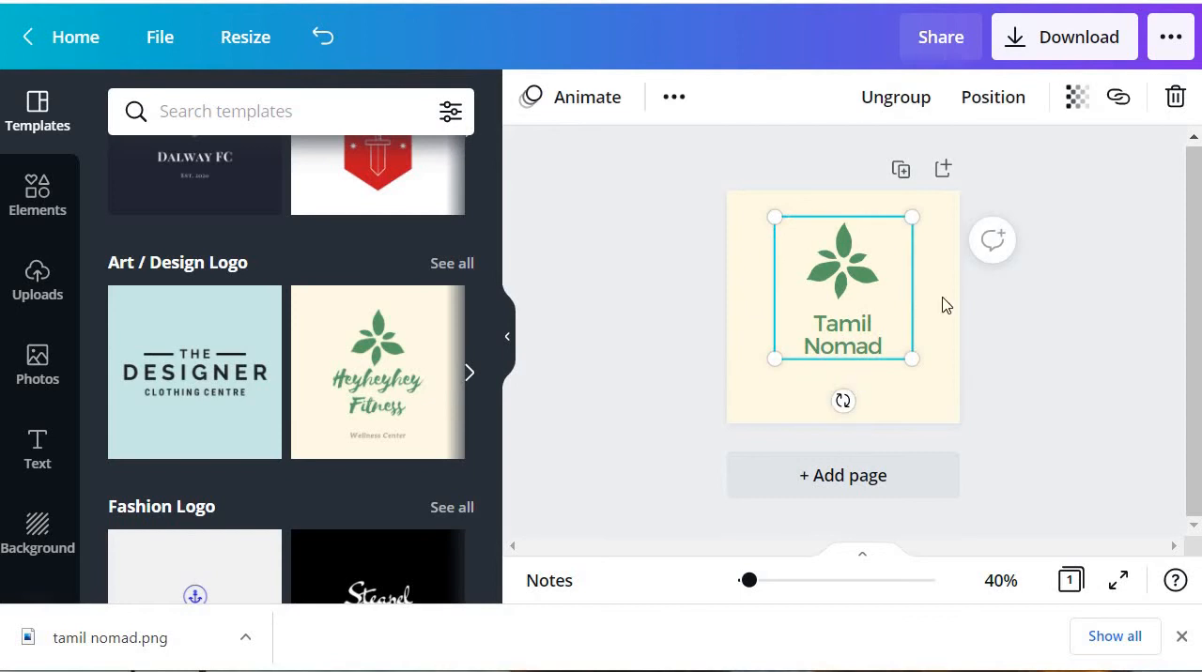
Step: Enlarge the grouped leaf and "Tamil Nomad" text slightly and center the group on the logo canvas
{"action": "left_click_drag", "start_coordinate": [853, 271], "coordinate": [853, 298]}
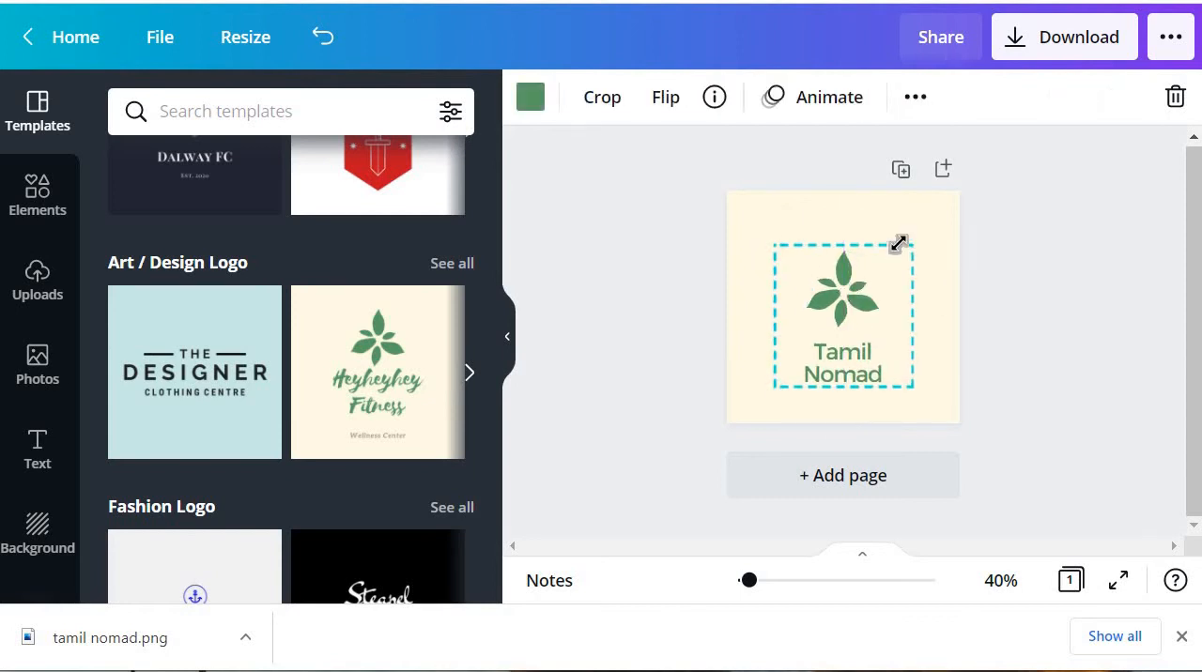
{"action": "left_click_drag", "start_coordinate": [910, 245], "coordinate": [925, 231]}
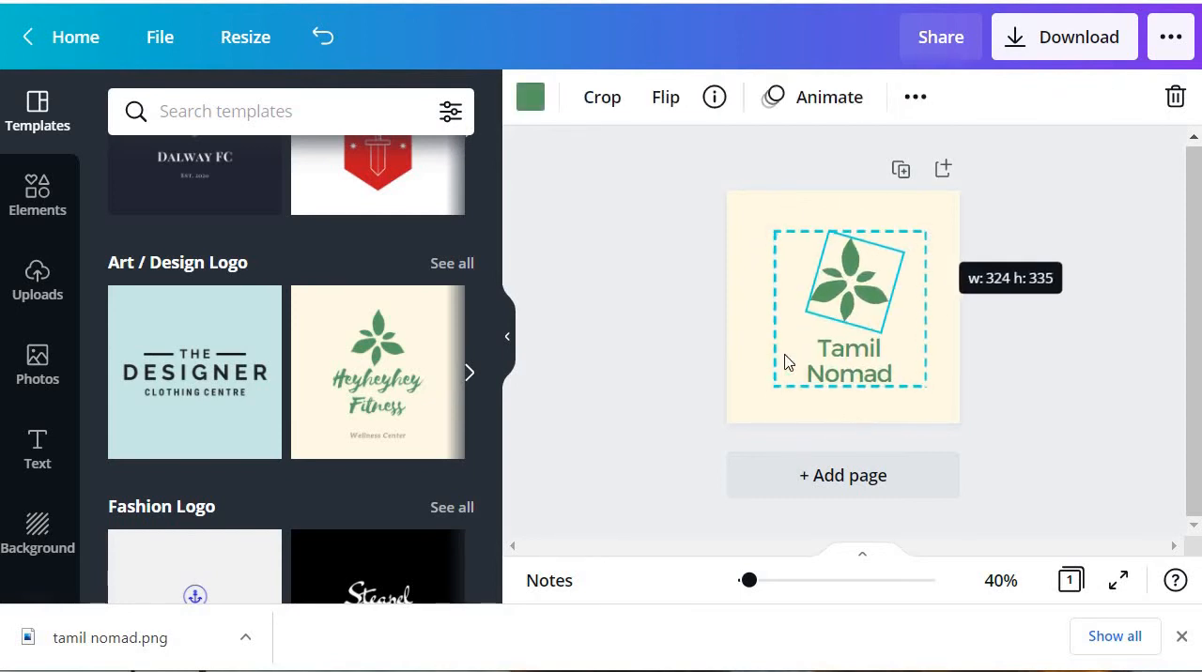
{"action": "left_click_drag", "start_coordinate": [775, 384], "coordinate": [754, 393]}
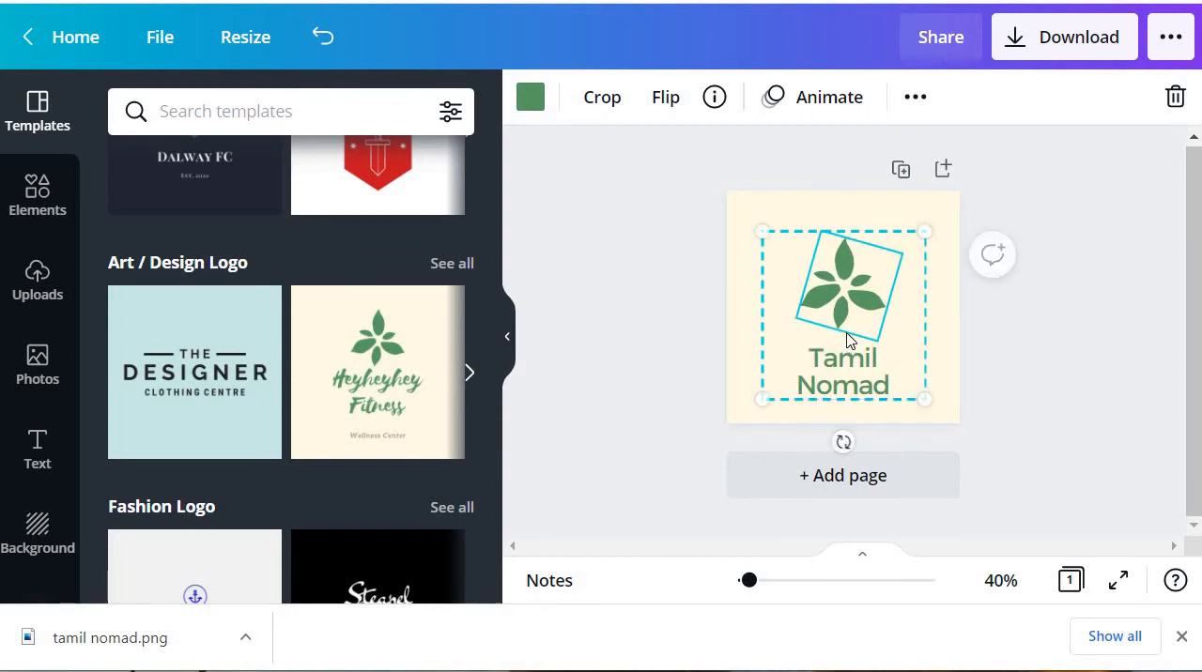
{"action": "left_click_drag", "start_coordinate": [848, 340], "coordinate": [840, 325]}
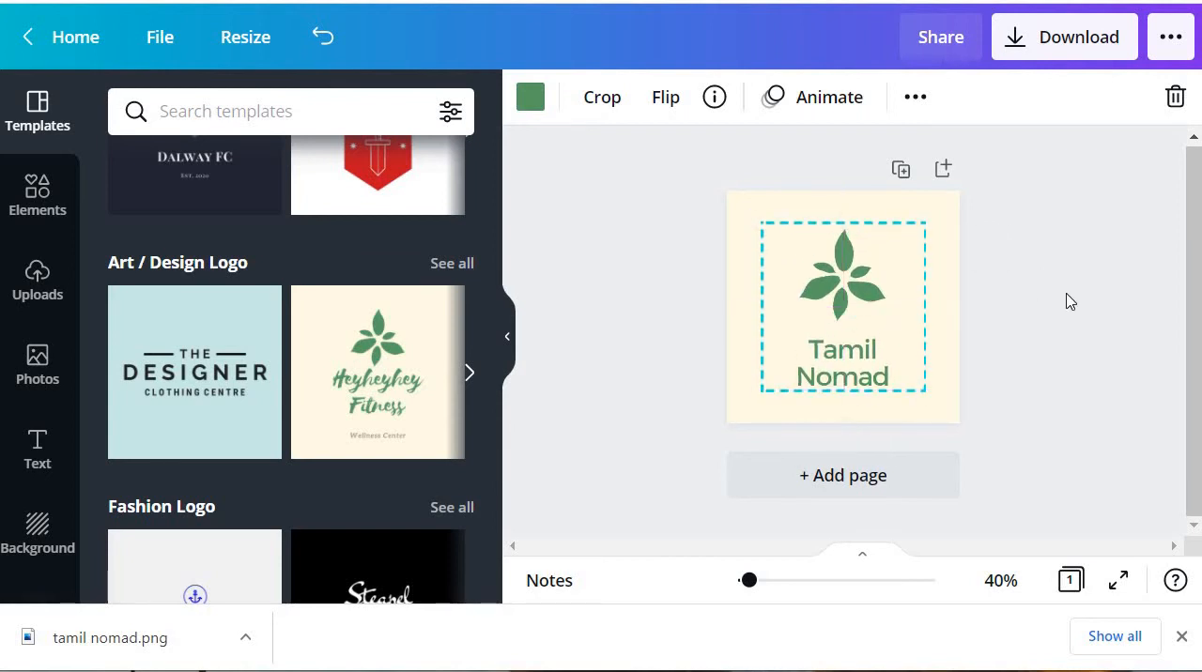
{"action": "left_click", "coordinate": [1074, 336]}
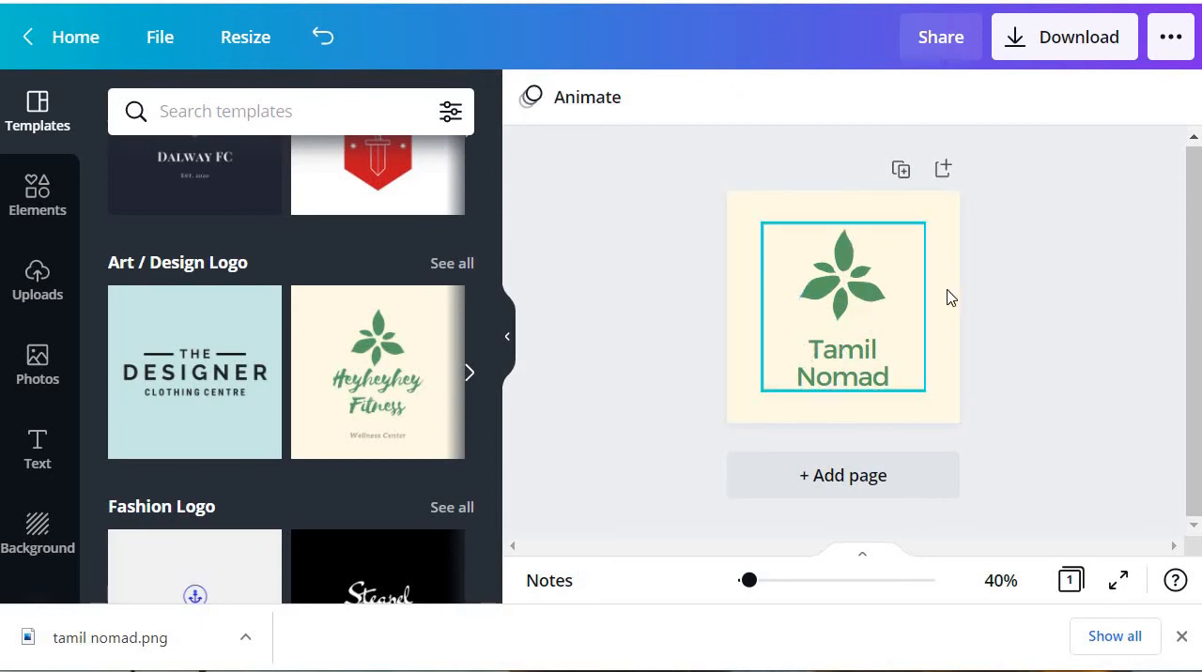
Step: Download the logo as a PNG at size 1 and dismiss the saved-design message
{"action": "left_click", "coordinate": [1047, 47]}
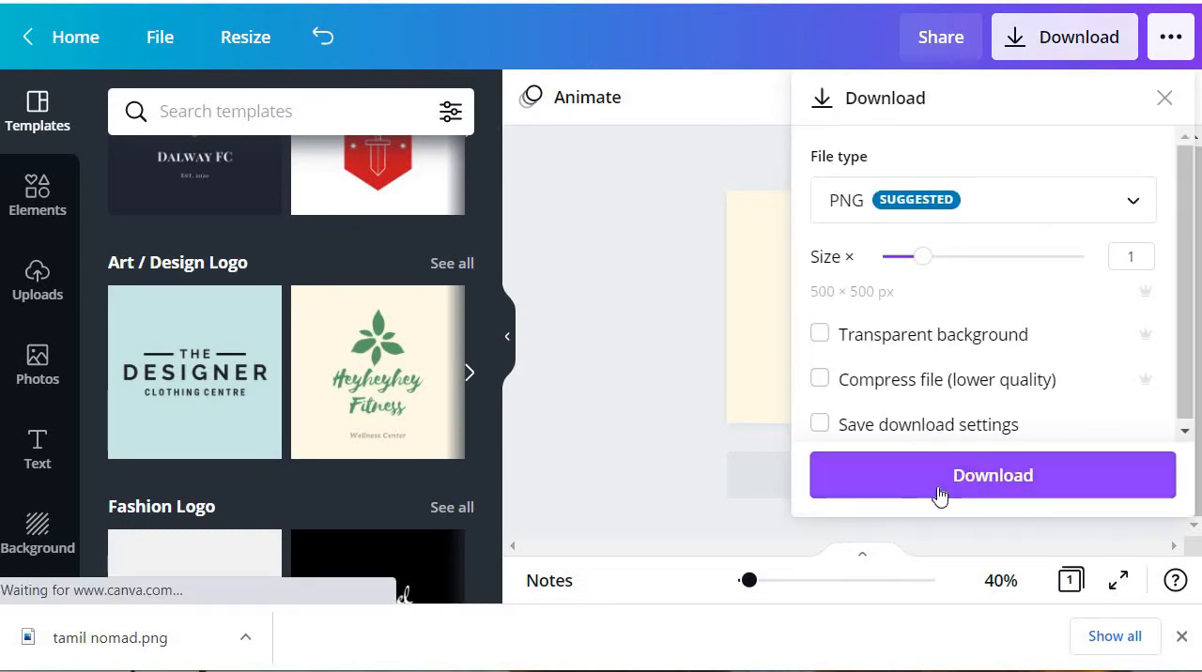
{"action": "left_click", "coordinate": [937, 493]}
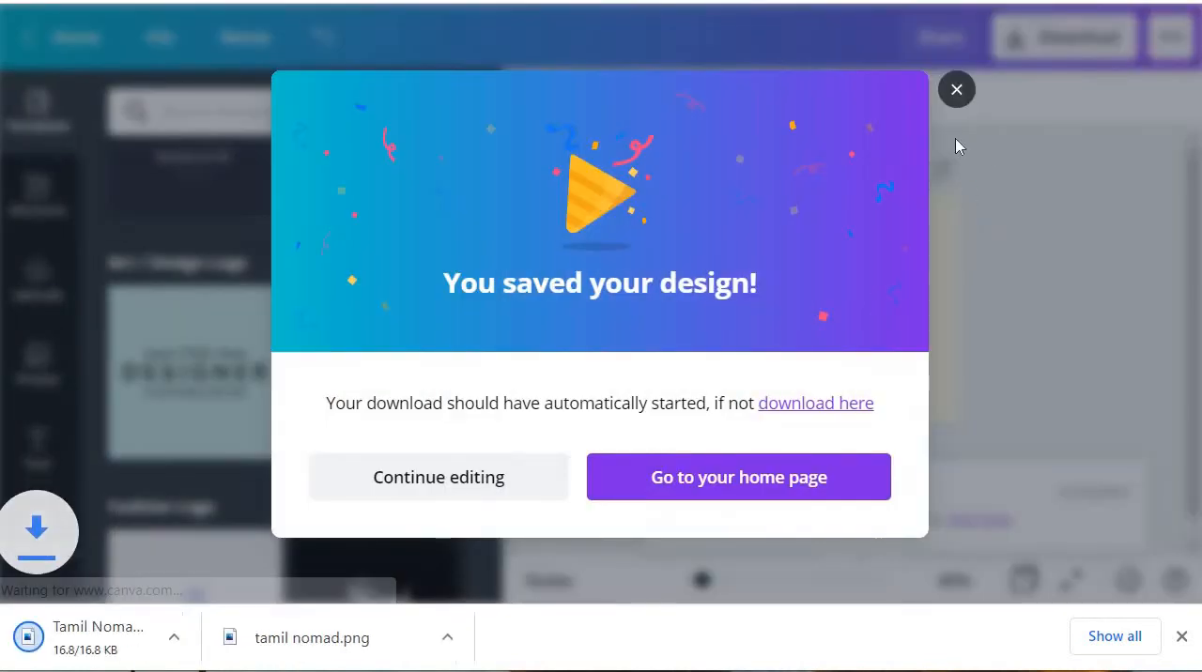
{"action": "left_click", "coordinate": [956, 91]}
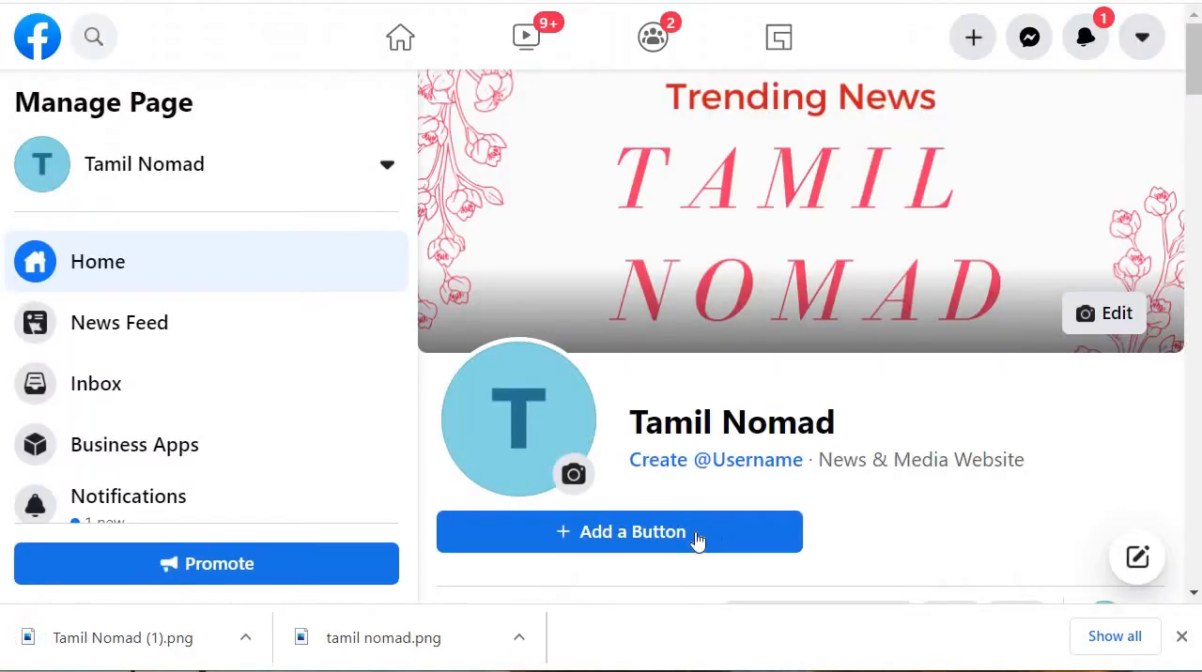
Step: Switch to the Facebook Page and upload the Tamil Nomad (1) image from Downloads as its new profile picture
{"action": "left_click", "coordinate": [573, 475]}
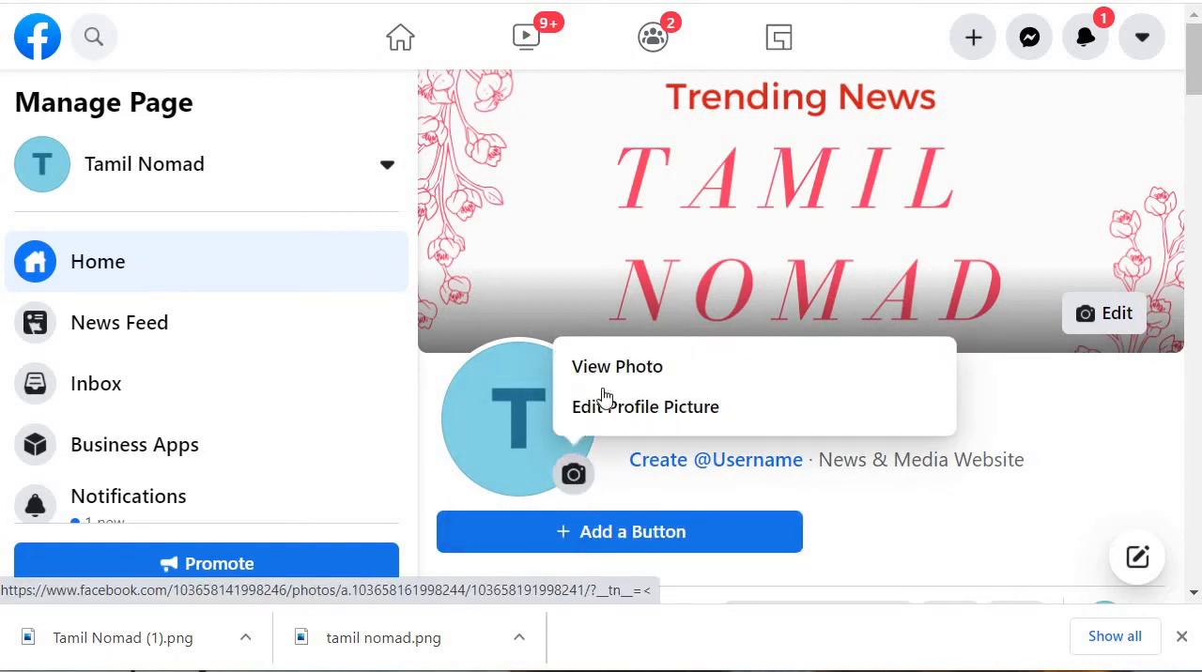
{"action": "left_click", "coordinate": [604, 413]}
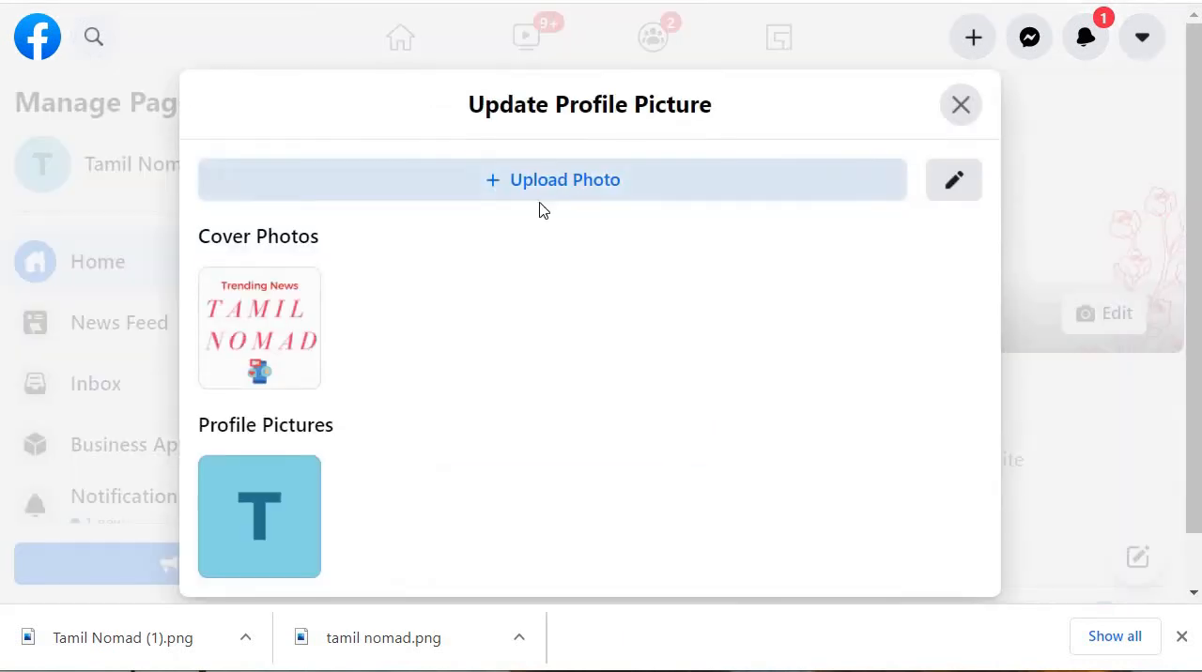
{"action": "left_click", "coordinate": [619, 195]}
{"action": "left_click", "coordinate": [293, 143]}
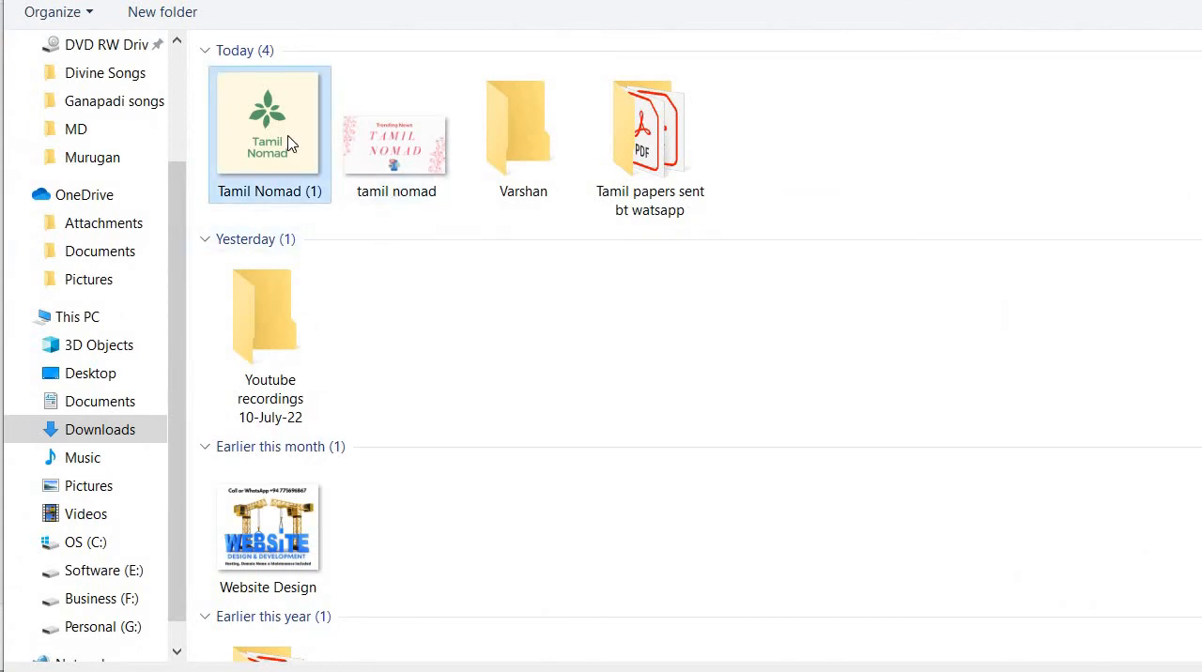
{"action": "key", "text": "Return"}
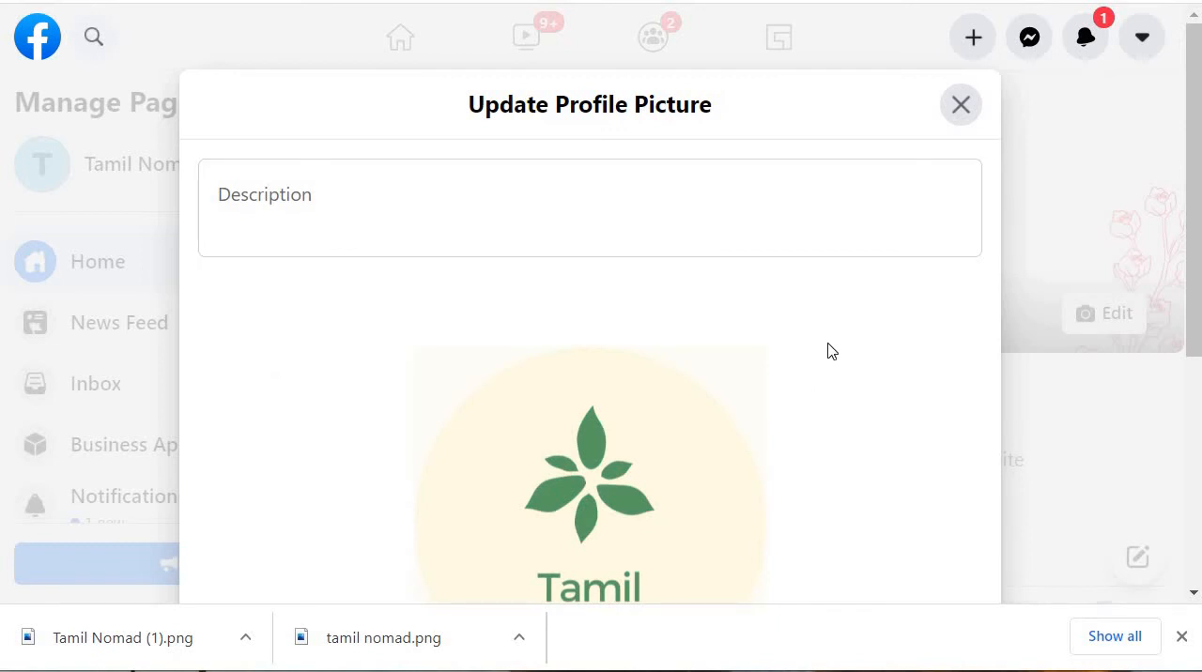
Step: Check the logo's circular crop, keep it at minimum zoom, and save the profile picture
{"action": "scroll", "coordinate": [831, 351], "scroll_direction": "down", "scroll_amount": 3}
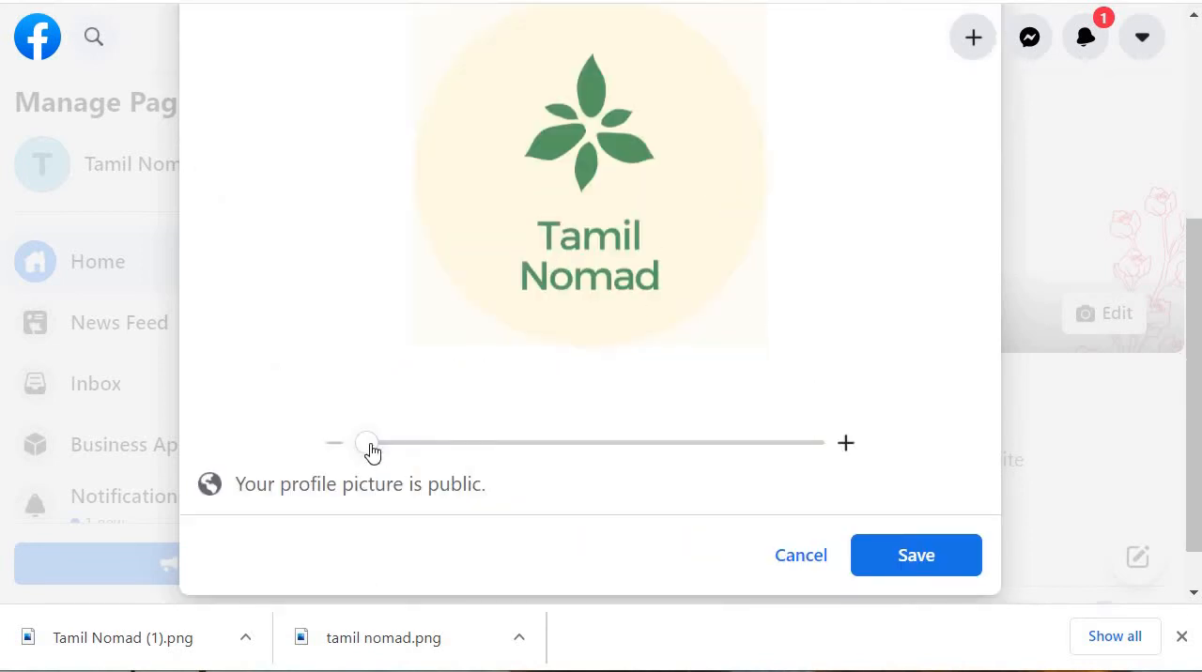
{"action": "mouse_move", "coordinate": [372, 451]}
{"action": "left_mouse_down"}
{"action": "mouse_move", "coordinate": [384, 456]}
{"action": "mouse_move", "coordinate": [362, 453]}
{"action": "mouse_move", "coordinate": [367, 437]}
{"action": "left_mouse_up"}
{"action": "scroll", "coordinate": [892, 312], "scroll_direction": "up", "scroll_amount": 3}
{"action": "scroll", "coordinate": [892, 312], "scroll_direction": "down", "scroll_amount": 1}
{"action": "scroll", "coordinate": [892, 311], "scroll_direction": "up", "scroll_amount": 2}
{"action": "scroll", "coordinate": [958, 459], "scroll_direction": "down", "scroll_amount": 4}
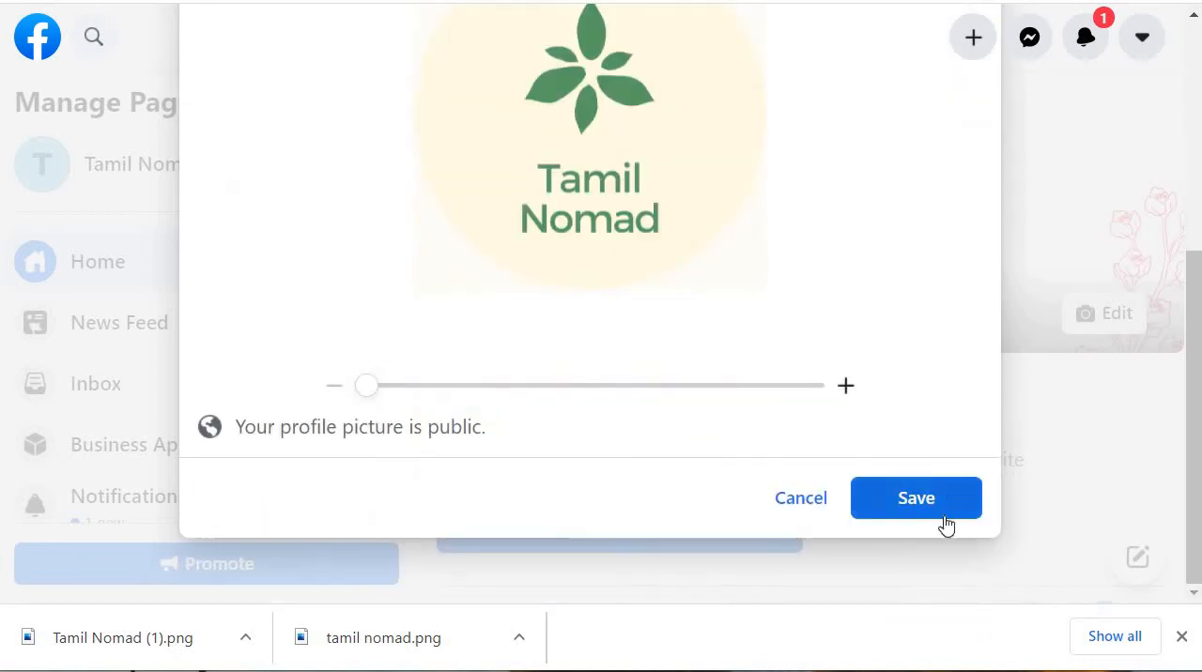
{"action": "left_click", "coordinate": [943, 518]}
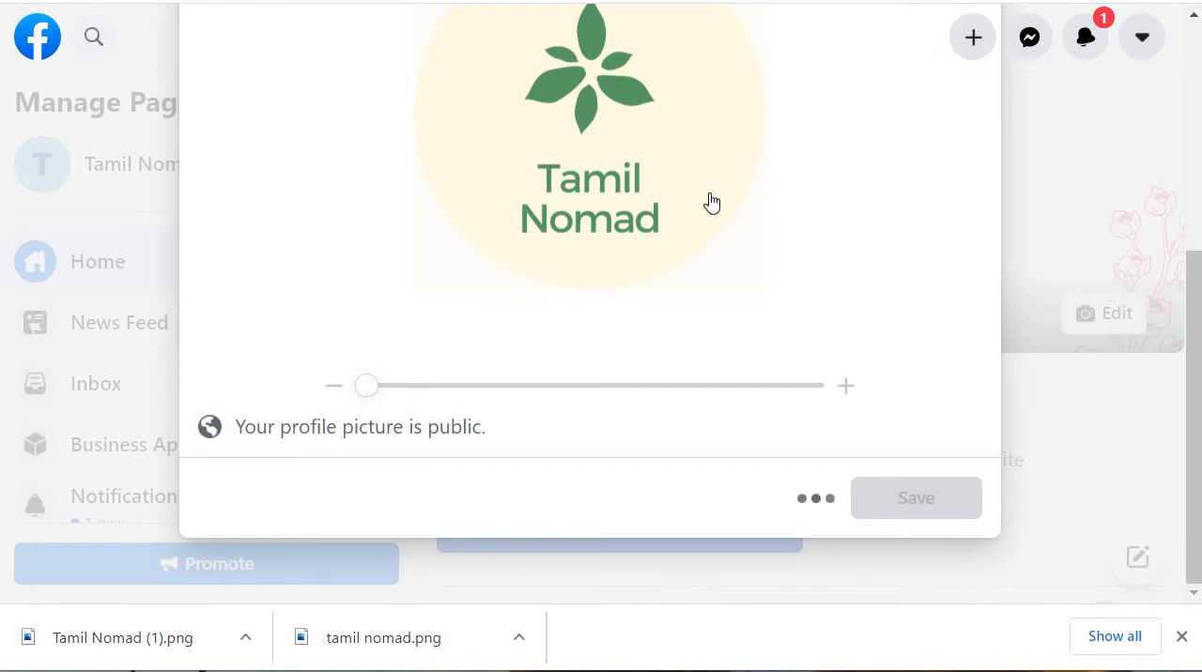
{"action": "scroll", "coordinate": [922, 422], "scroll_direction": "down", "scroll_amount": 1}
{"action": "scroll", "coordinate": [922, 423], "scroll_direction": "up", "scroll_amount": 1}
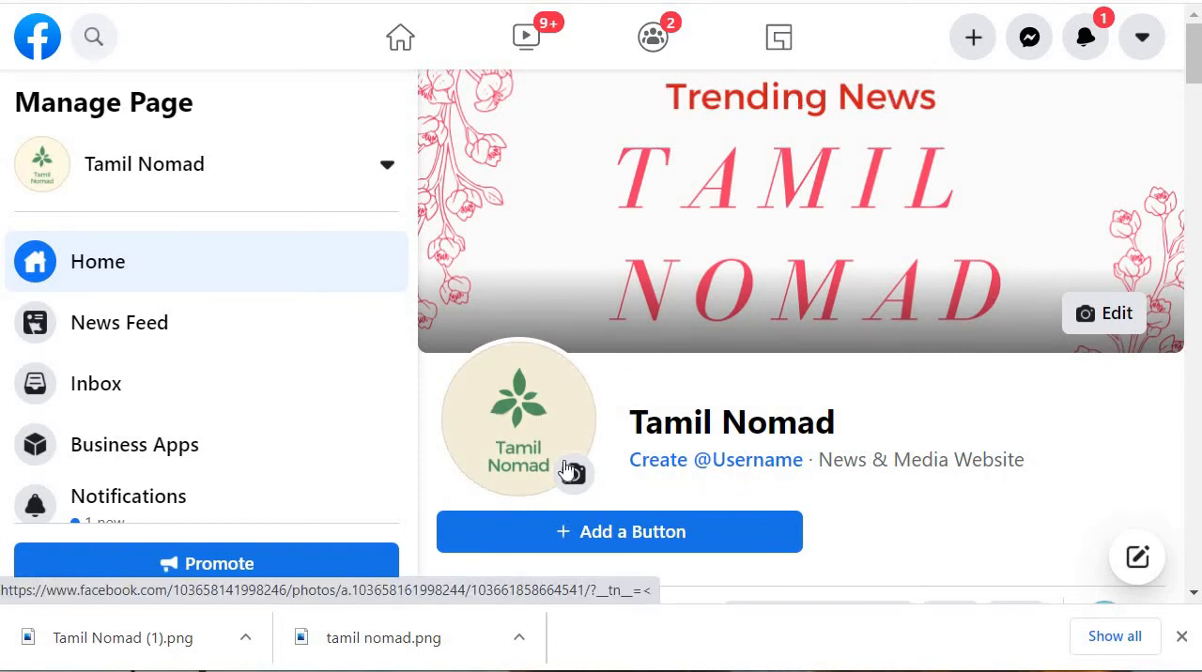
Step: Try to create the Page username TamilNomad, then close the username dialog
{"action": "scroll", "coordinate": [792, 254], "scroll_direction": "down", "scroll_amount": 3}
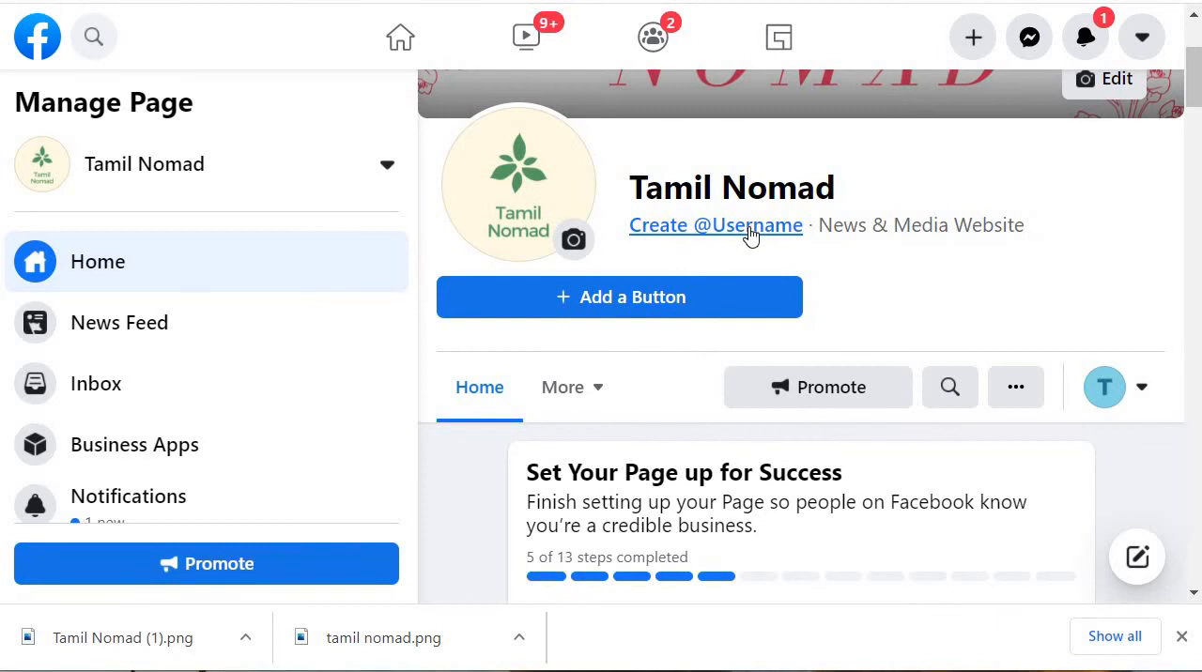
{"action": "left_click", "coordinate": [750, 232]}
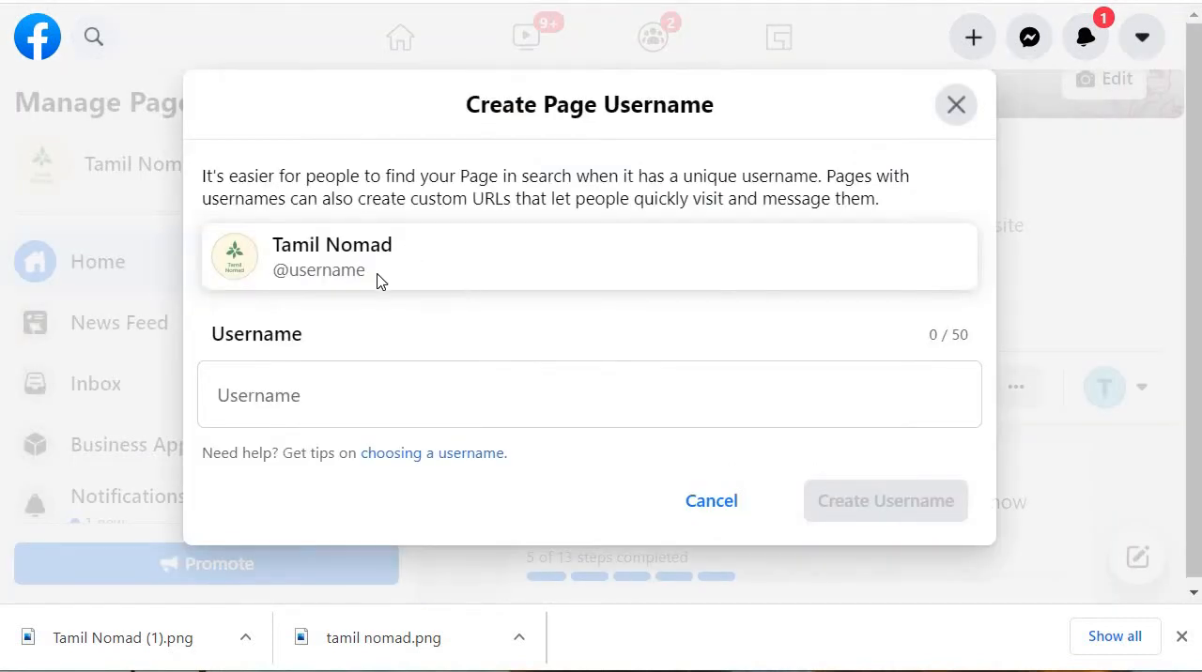
{"action": "left_click", "coordinate": [514, 420]}
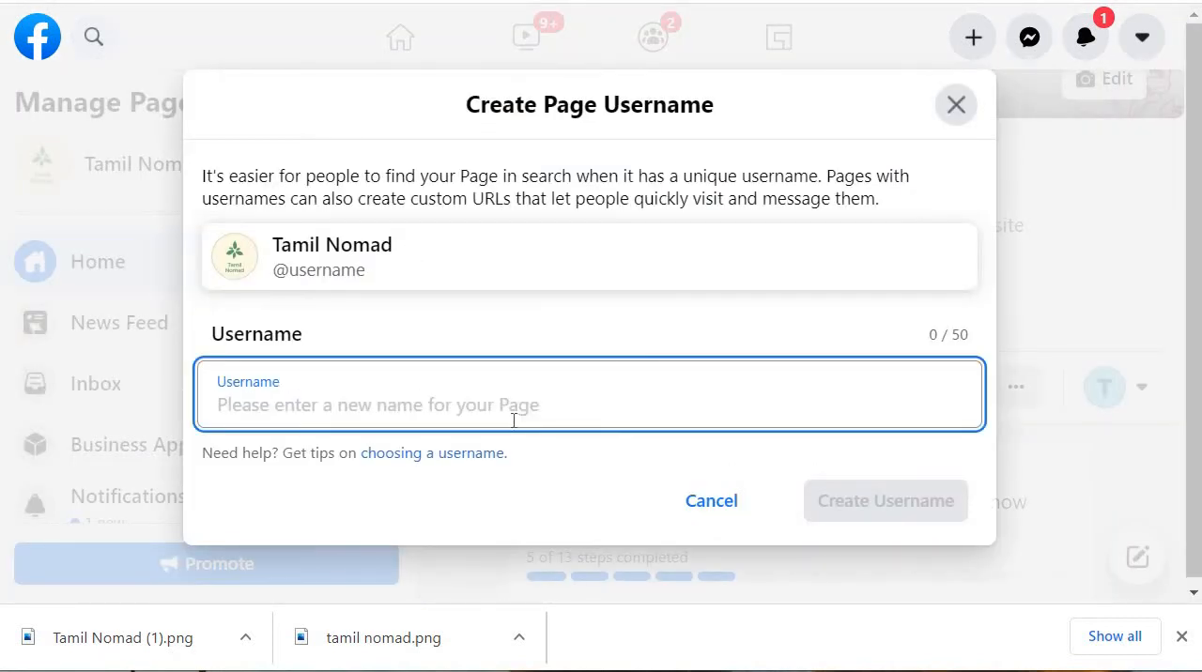
{"action": "type", "text": "TamilNomad"}
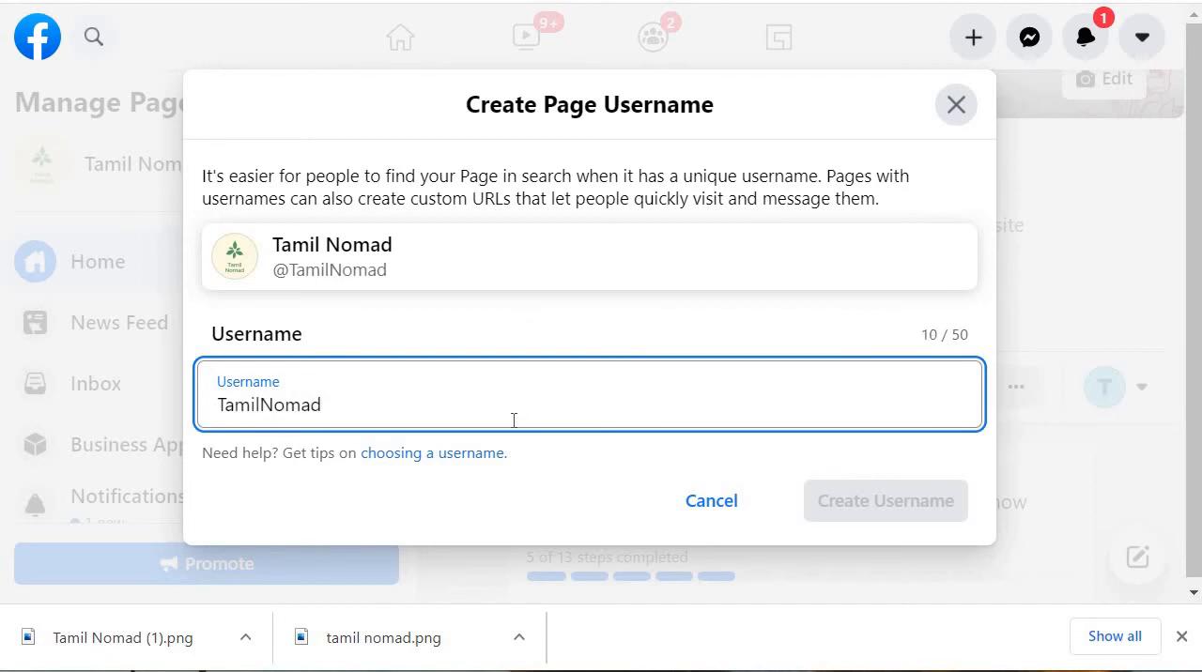
{"action": "left_click", "coordinate": [458, 326]}
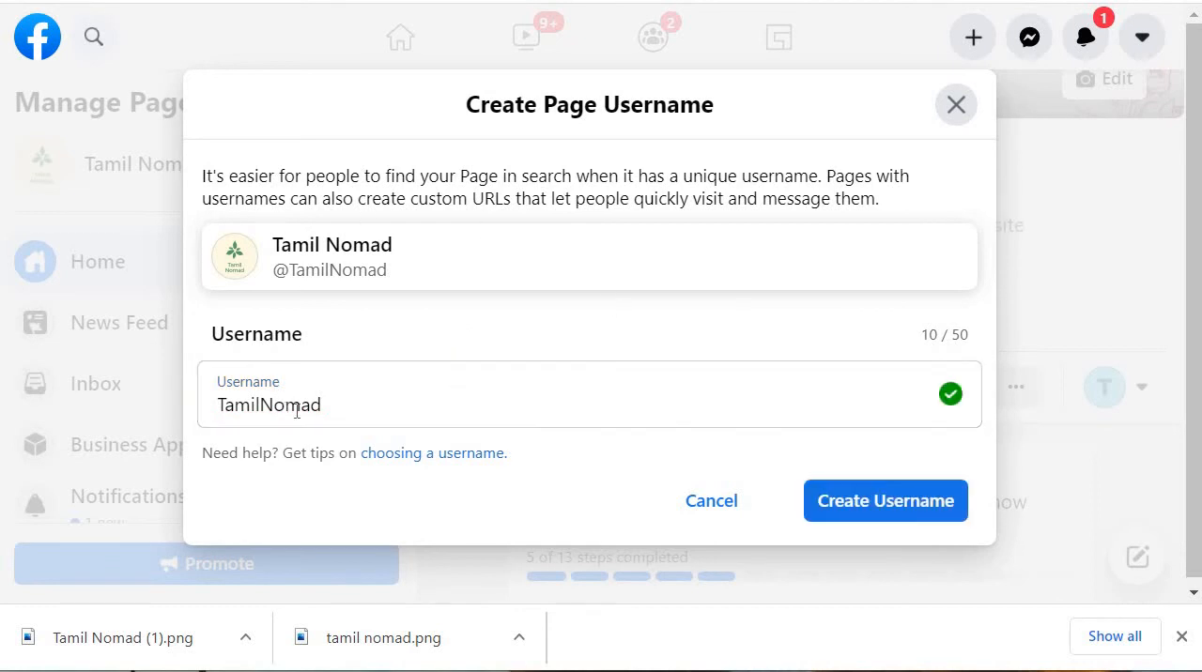
{"action": "left_click", "coordinate": [919, 503]}
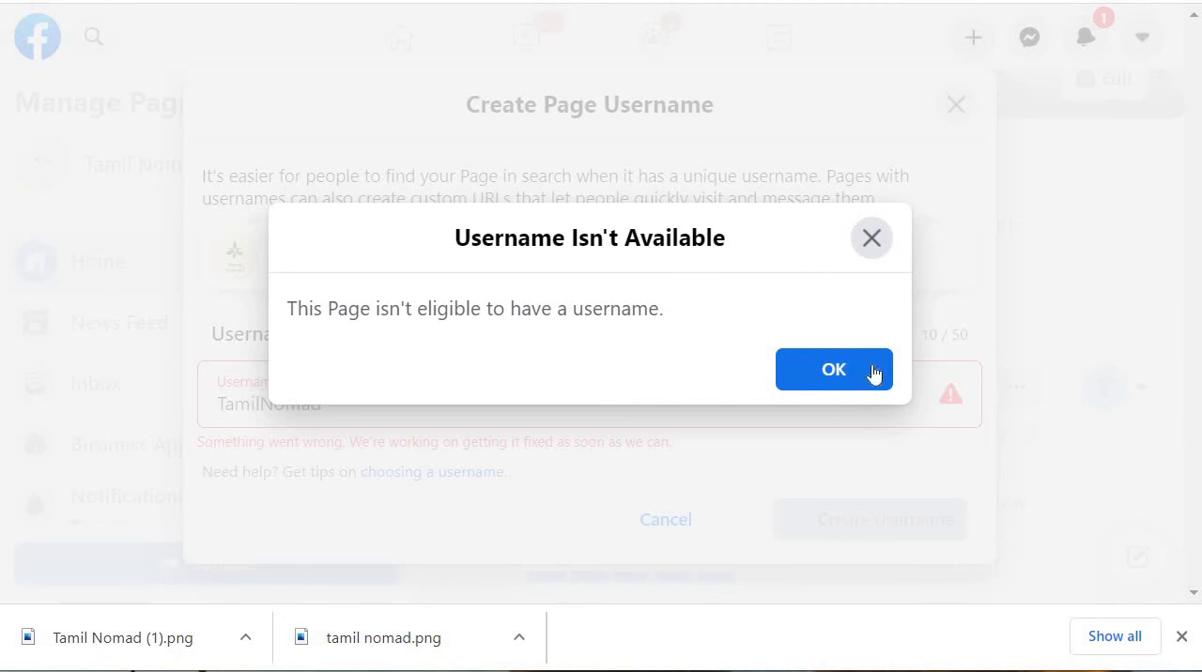
{"action": "left_click", "coordinate": [860, 375]}
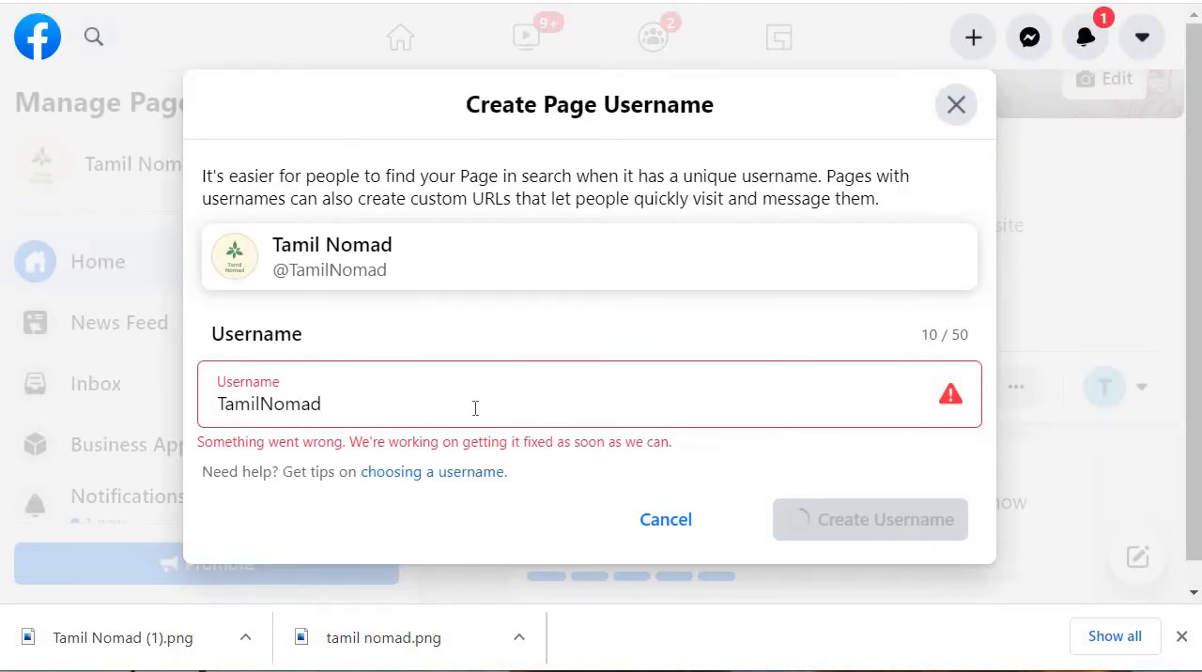
{"action": "left_click", "coordinate": [956, 106]}
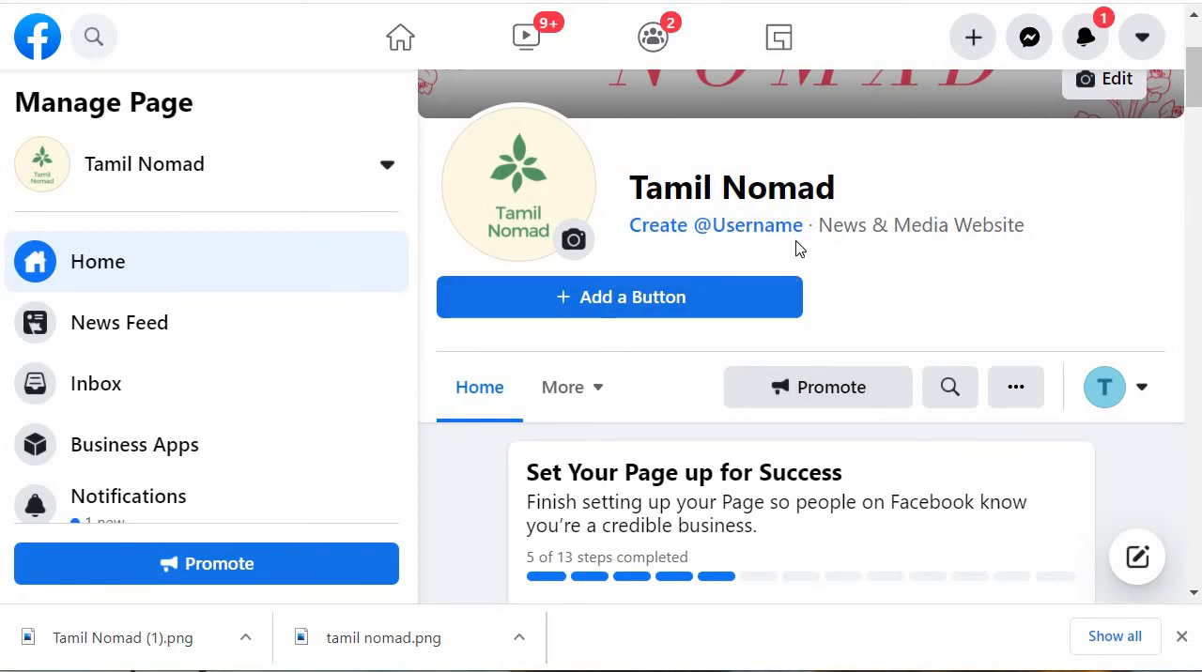
Step: Look through the Page's setup checklist, expanding Provide Info and Preferences to examine its remaining items
{"action": "scroll", "coordinate": [840, 361], "scroll_direction": "down", "scroll_amount": 3}
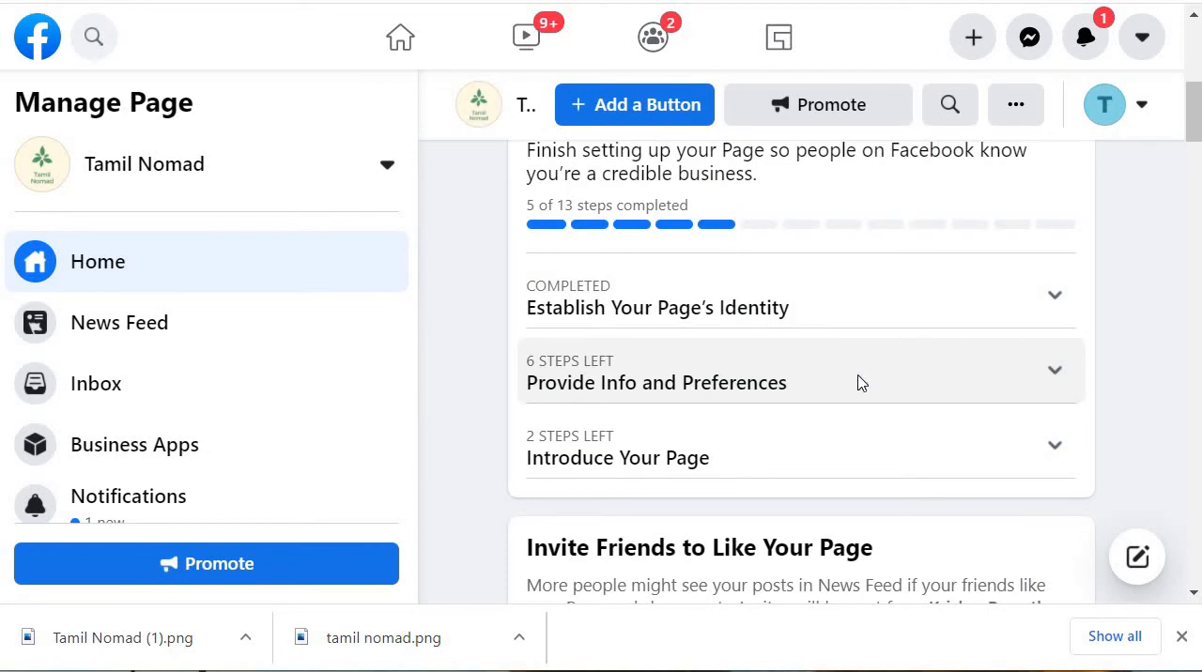
{"action": "scroll", "coordinate": [858, 384], "scroll_direction": "up", "scroll_amount": 1}
{"action": "scroll", "coordinate": [881, 401], "scroll_direction": "down", "scroll_amount": 1}
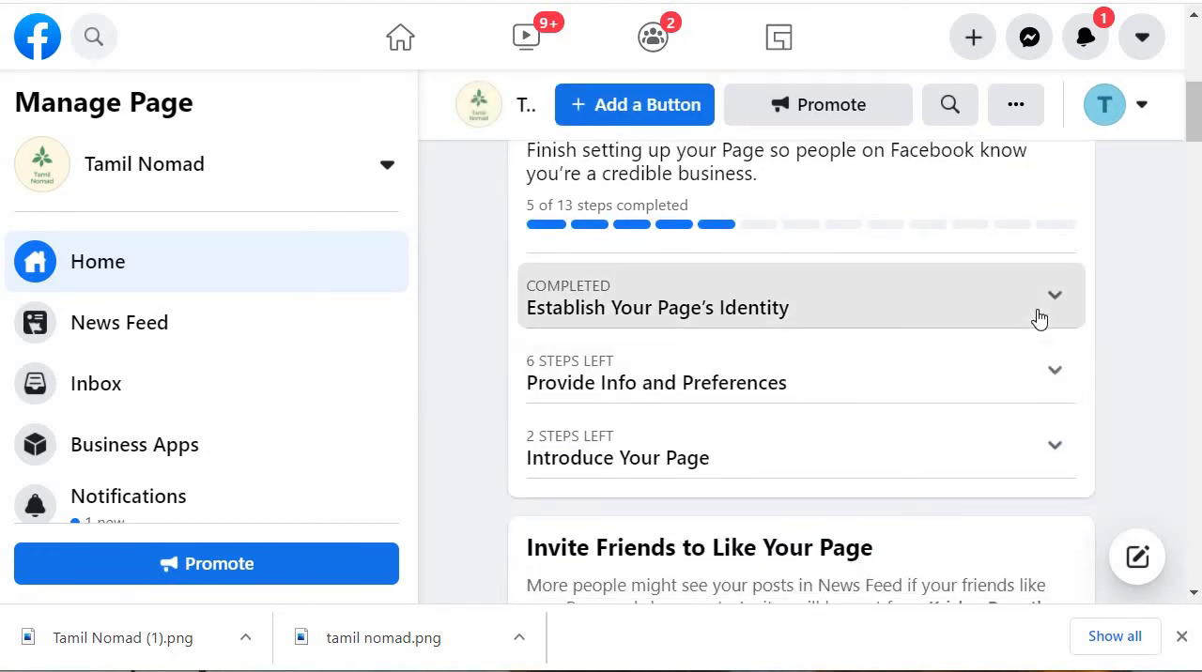
{"action": "left_click", "coordinate": [1037, 314]}
{"action": "left_click", "coordinate": [963, 312]}
{"action": "scroll", "coordinate": [781, 291], "scroll_direction": "down", "scroll_amount": 2}
{"action": "scroll", "coordinate": [845, 319], "scroll_direction": "up", "scroll_amount": 1}
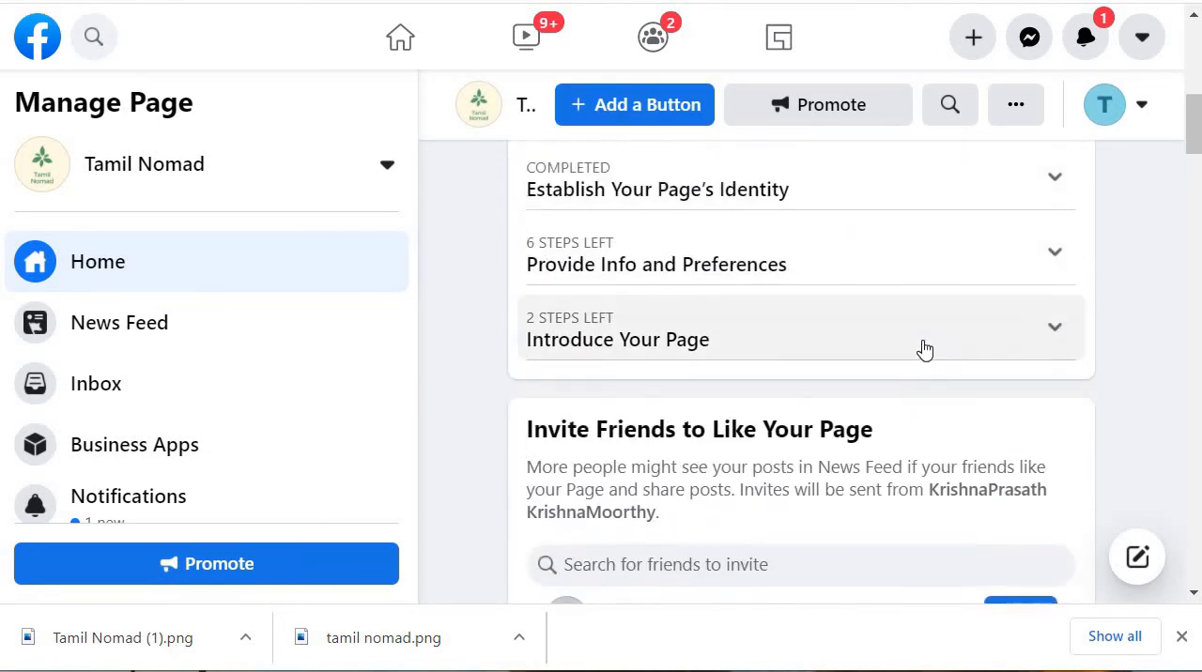
{"action": "left_click", "coordinate": [1021, 273]}
{"action": "scroll", "coordinate": [786, 289], "scroll_direction": "down", "scroll_amount": 1}
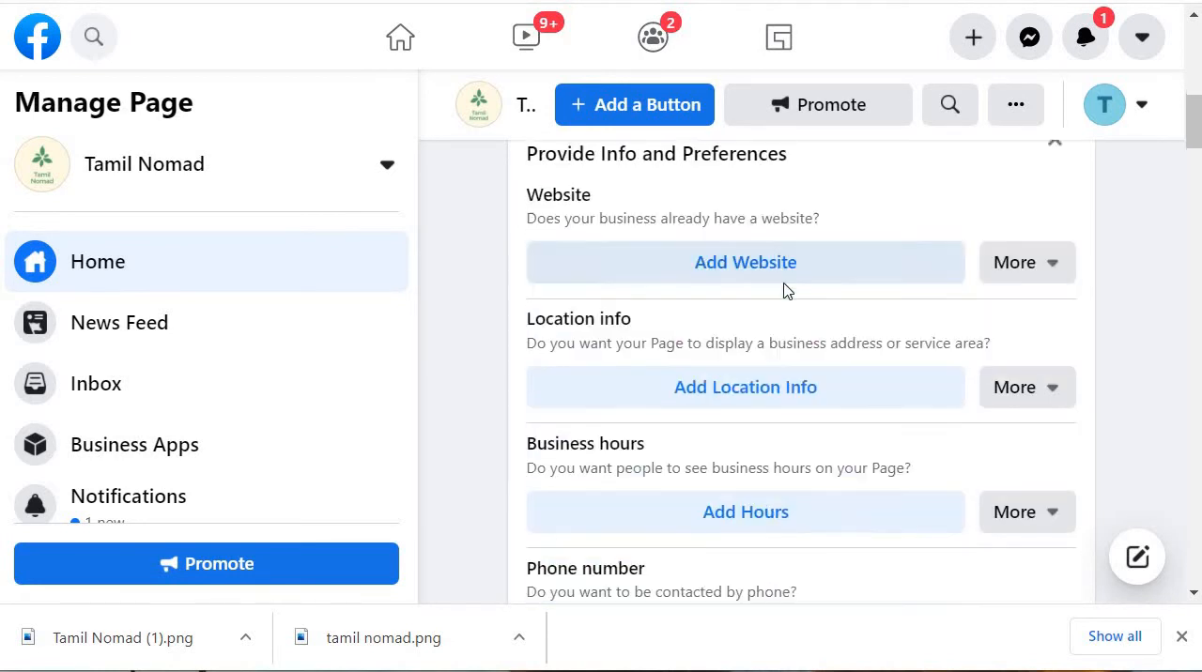
{"action": "scroll", "coordinate": [838, 324], "scroll_direction": "down", "scroll_amount": 1}
{"action": "scroll", "coordinate": [838, 324], "scroll_direction": "down", "scroll_amount": 5}
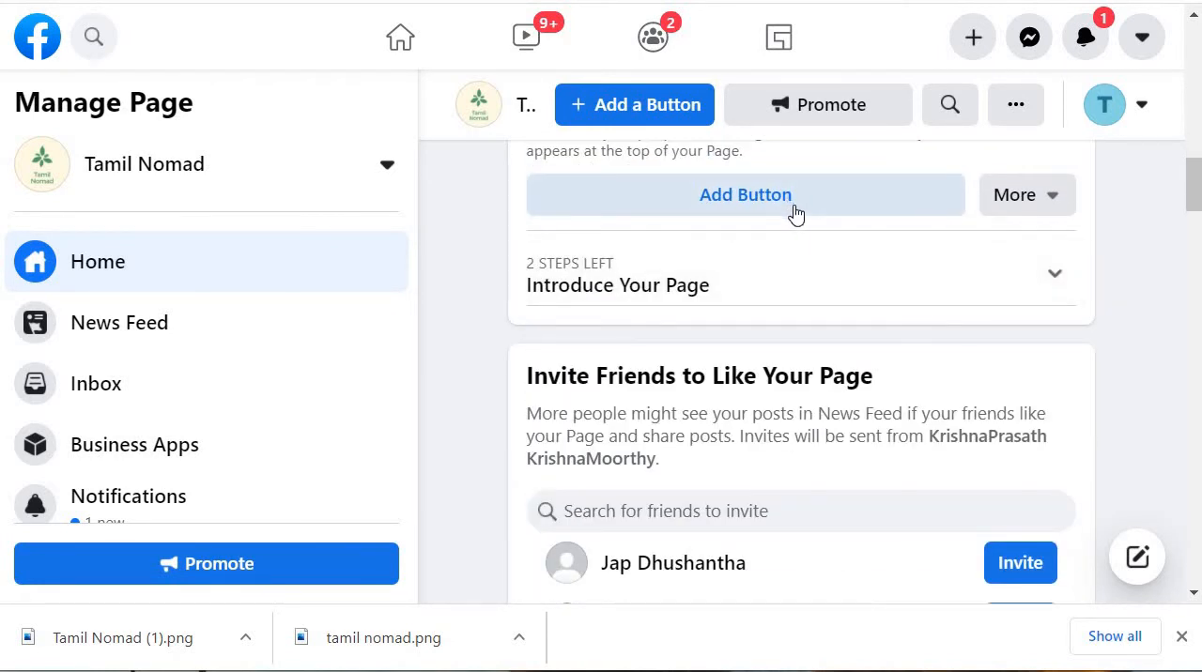
Step: Look over the Page's setup checklist, friend invitations, ad options and Manage Page sections
{"action": "scroll", "coordinate": [795, 214], "scroll_direction": "up", "scroll_amount": 1}
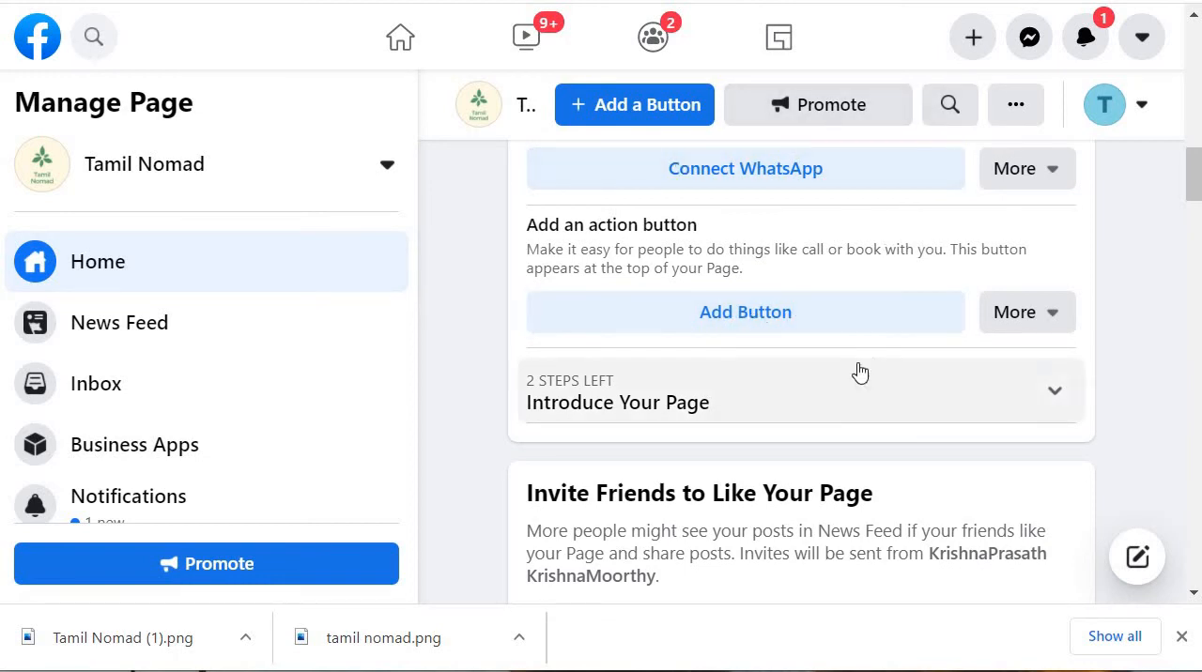
{"action": "scroll", "coordinate": [854, 362], "scroll_direction": "down", "scroll_amount": 2}
{"action": "scroll", "coordinate": [930, 392], "scroll_direction": "down", "scroll_amount": 1}
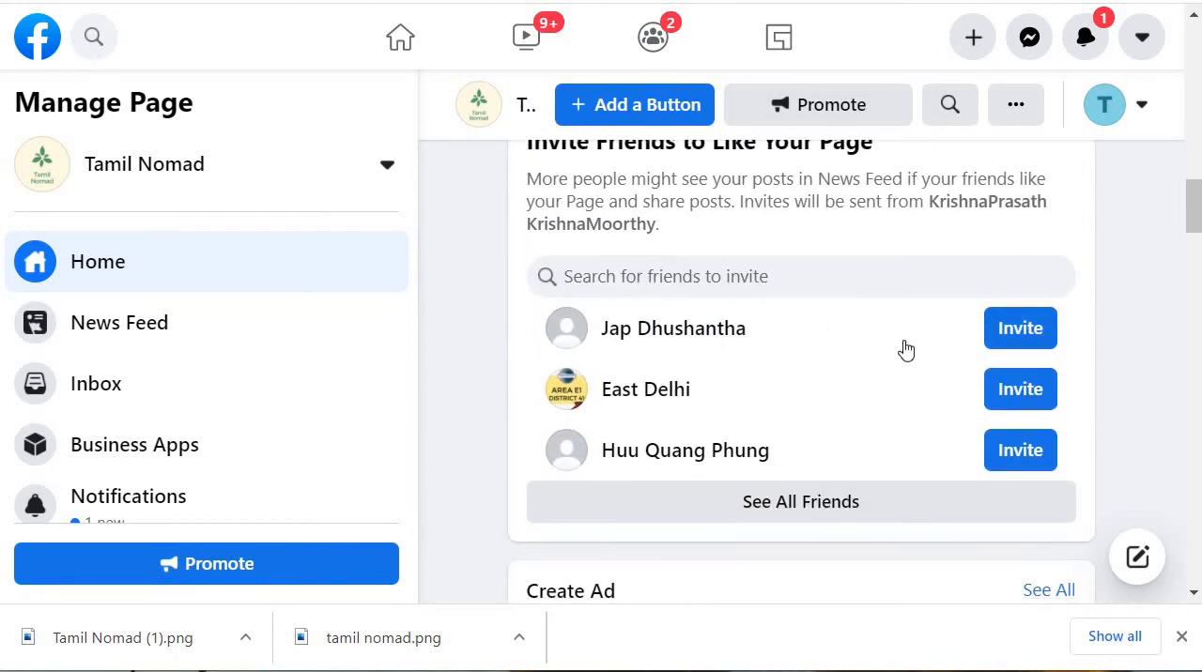
{"action": "scroll", "coordinate": [871, 406], "scroll_direction": "down", "scroll_amount": 4}
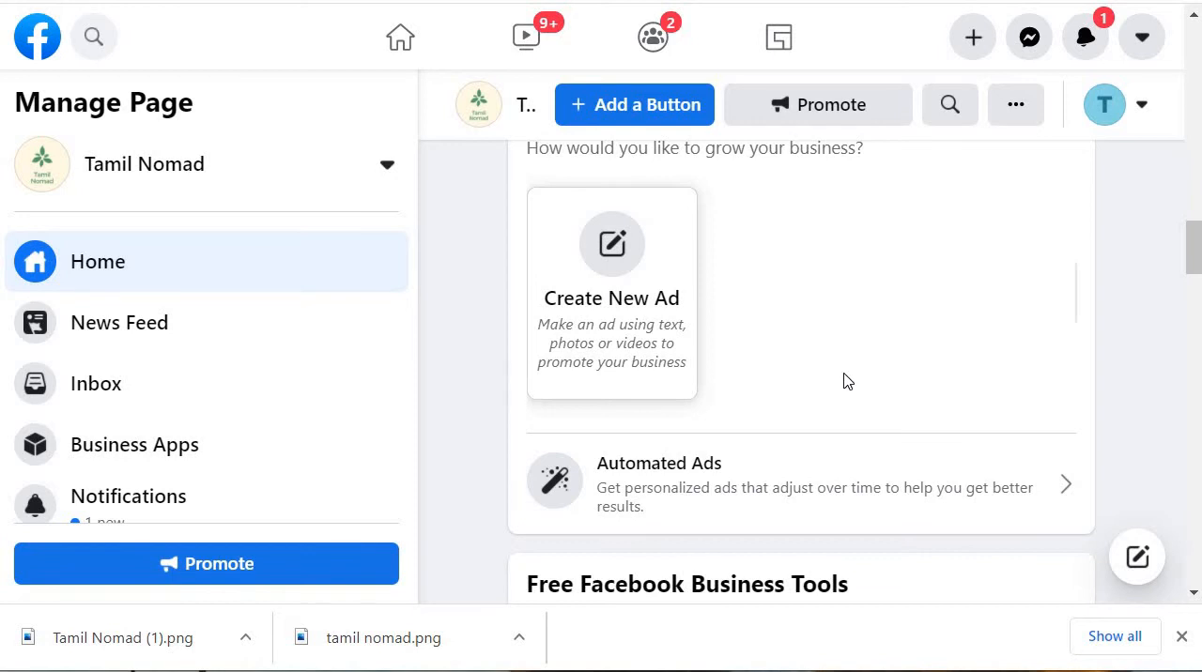
{"action": "scroll", "coordinate": [855, 362], "scroll_direction": "up", "scroll_amount": 10}
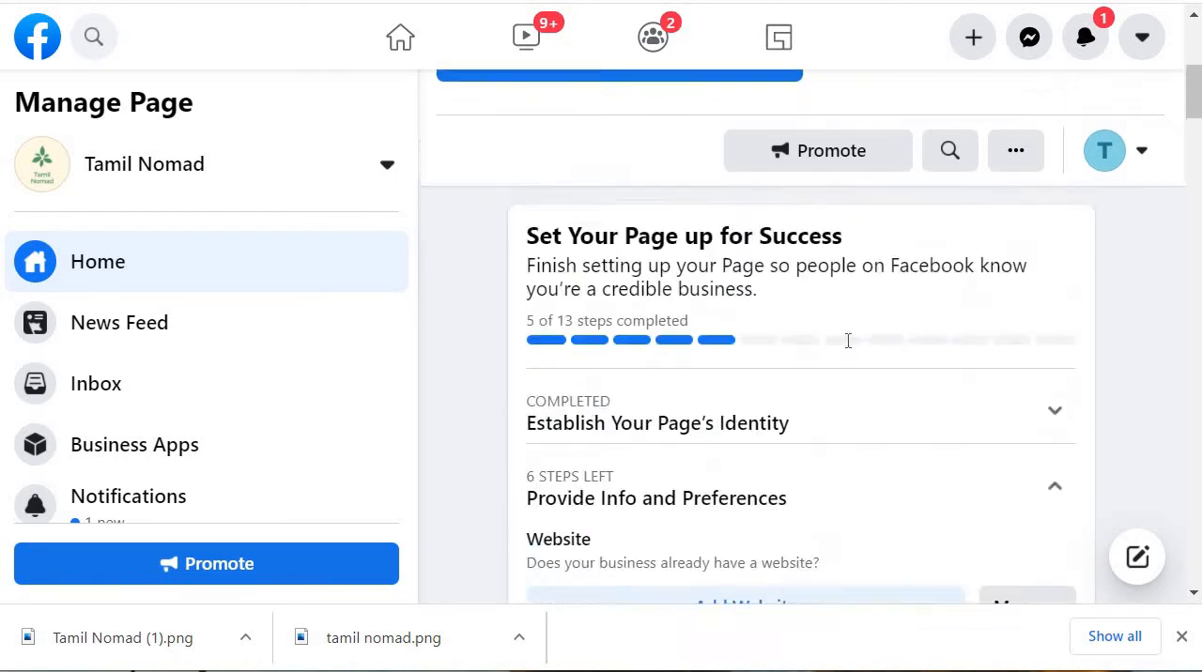
{"action": "scroll", "coordinate": [893, 276], "scroll_direction": "down", "scroll_amount": 8}
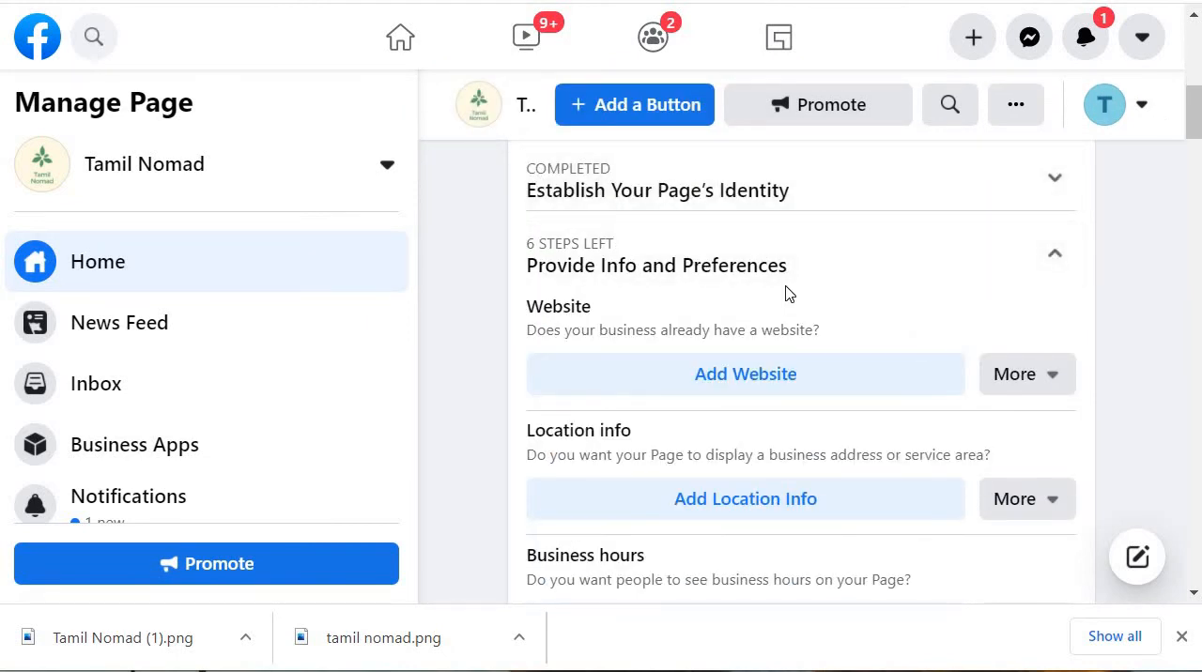
{"action": "scroll", "coordinate": [789, 298], "scroll_direction": "up", "scroll_amount": 7}
{"action": "scroll", "coordinate": [796, 308], "scroll_direction": "down", "scroll_amount": 4}
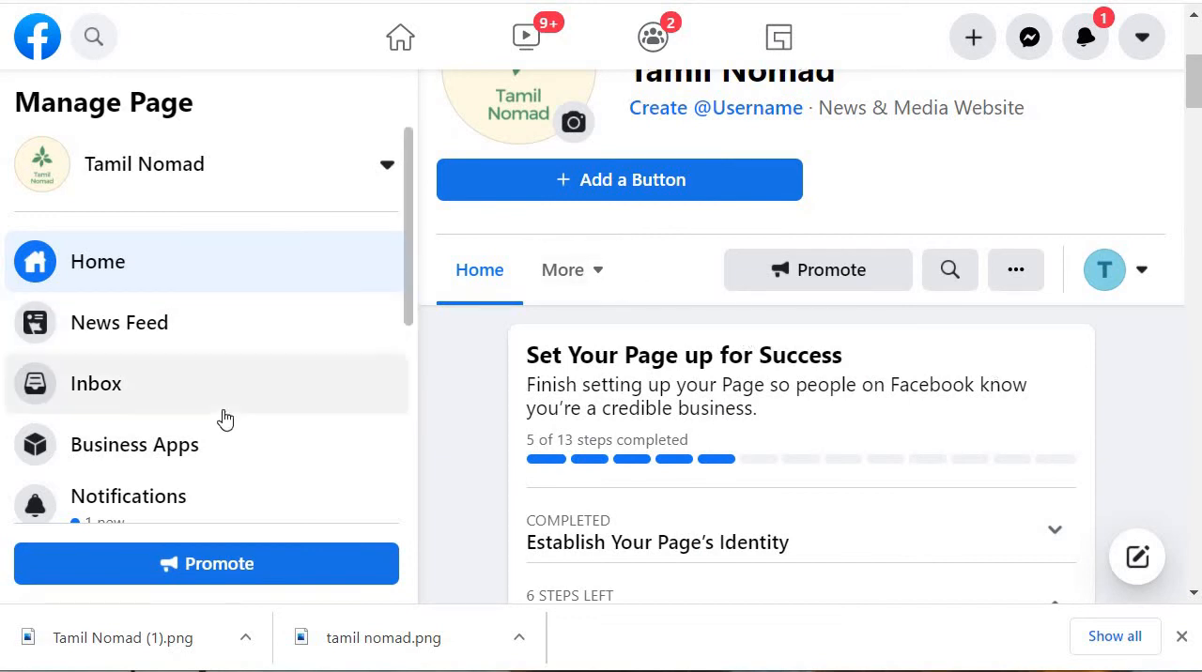
{"action": "scroll", "coordinate": [227, 404], "scroll_direction": "down", "scroll_amount": 3}
{"action": "scroll", "coordinate": [240, 338], "scroll_direction": "down", "scroll_amount": 3}
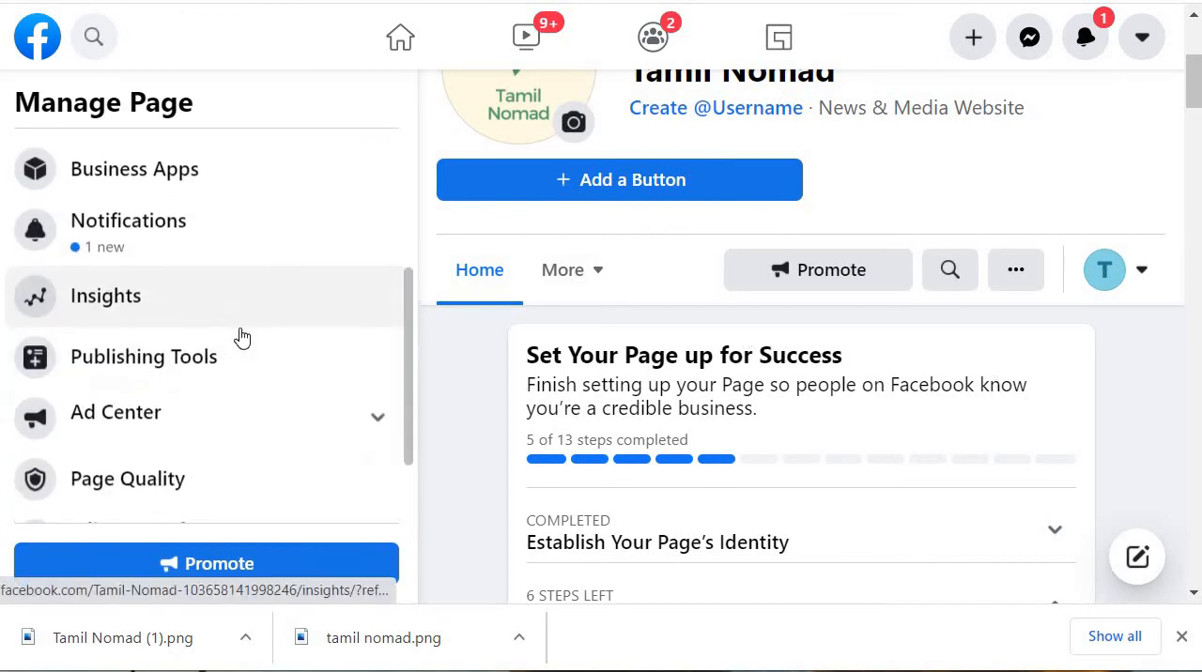
{"action": "scroll", "coordinate": [939, 406], "scroll_direction": "down", "scroll_amount": 3}
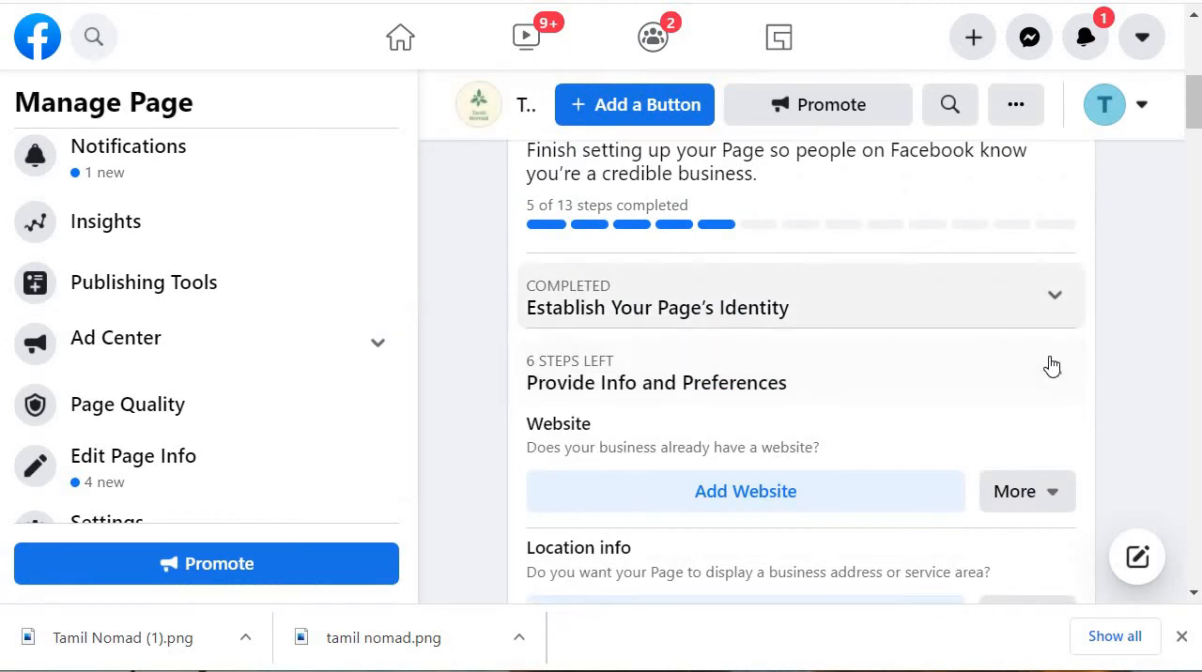
Step: Expand Establish Your Page's Identity and review its name, category, picture, cover photo and description items
{"action": "left_click", "coordinate": [1012, 317]}
{"action": "scroll", "coordinate": [751, 277], "scroll_direction": "down", "scroll_amount": 2}
{"action": "scroll", "coordinate": [732, 269], "scroll_direction": "down", "scroll_amount": 1}
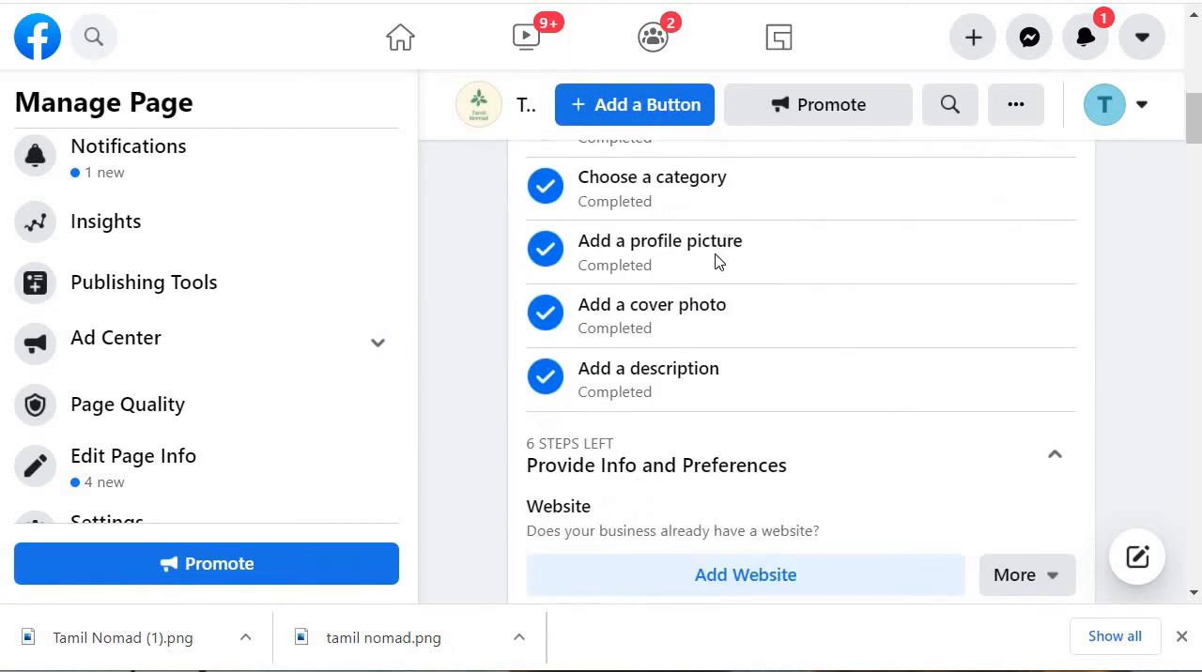
{"action": "scroll", "coordinate": [655, 360], "scroll_direction": "up", "scroll_amount": 3}
{"action": "scroll", "coordinate": [622, 370], "scroll_direction": "down", "scroll_amount": 1}
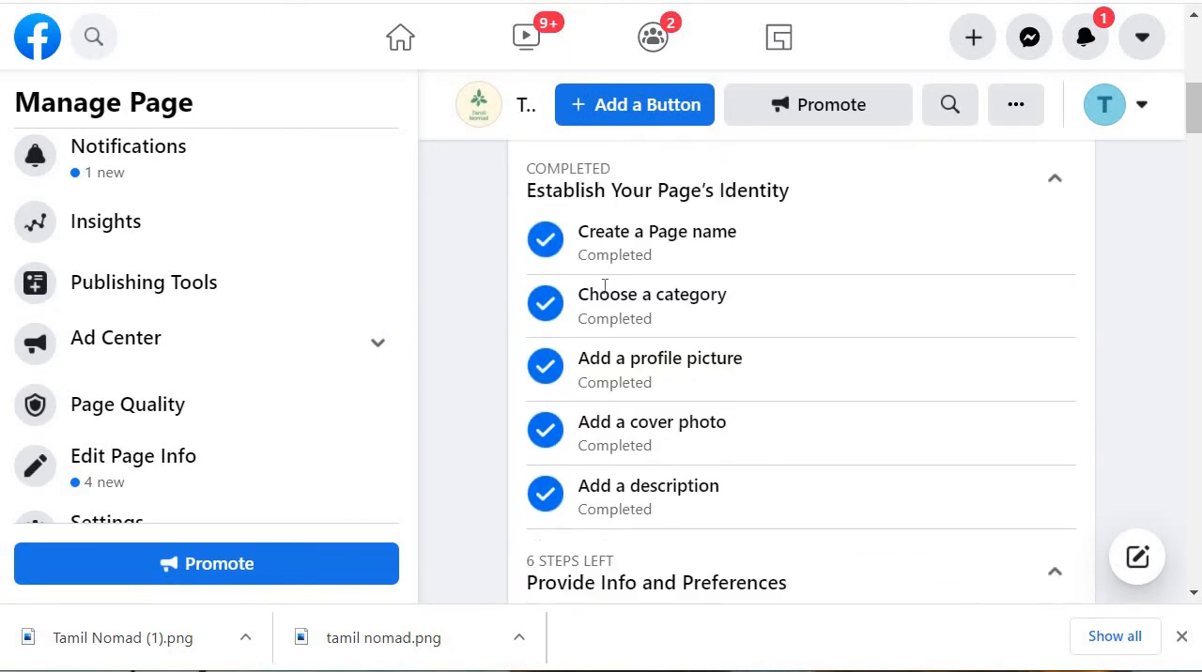
{"action": "scroll", "coordinate": [712, 402], "scroll_direction": "down", "scroll_amount": 2}
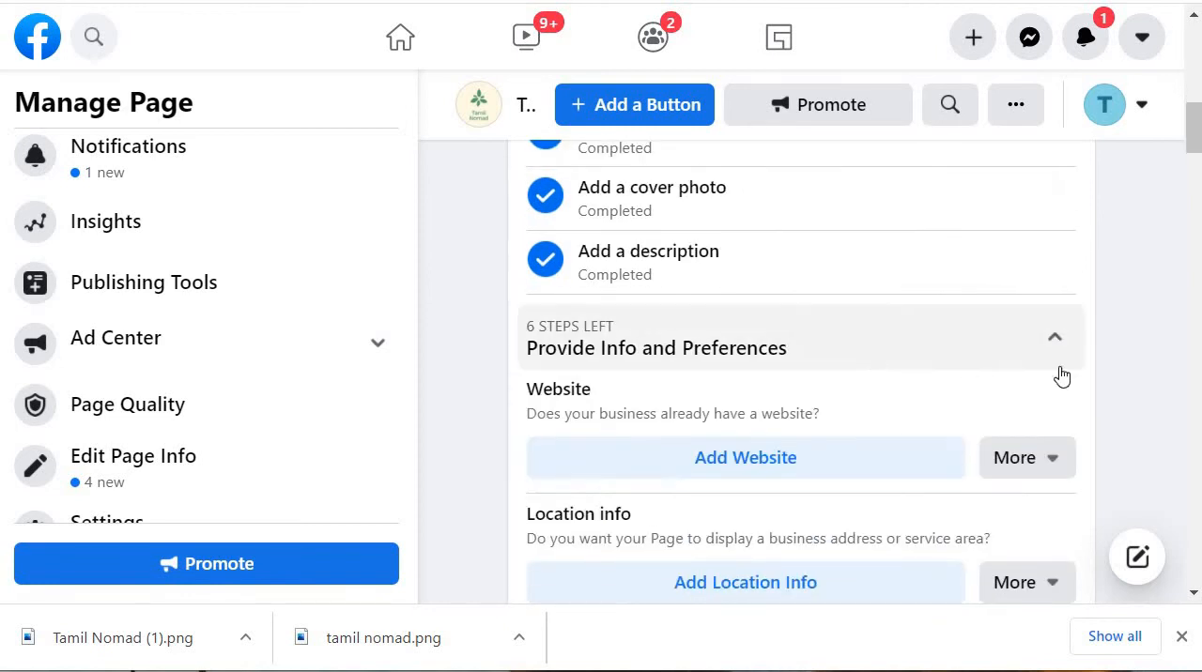
{"action": "scroll", "coordinate": [1009, 346], "scroll_direction": "down", "scroll_amount": 1}
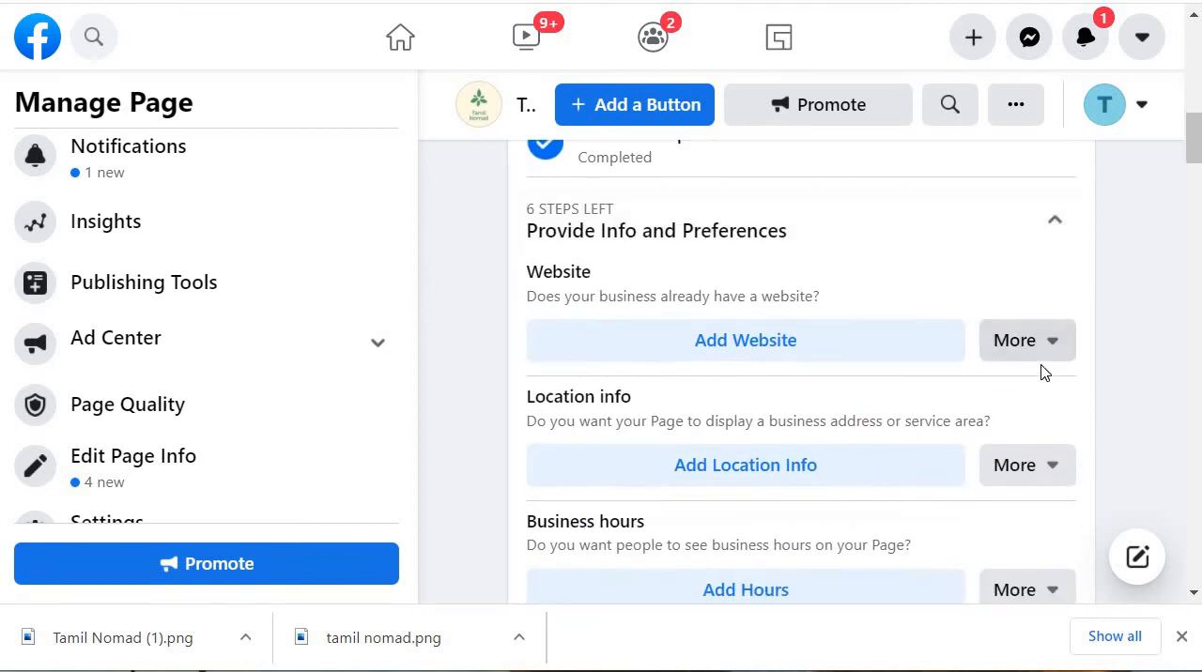
{"action": "left_click", "coordinate": [920, 346]}
{"action": "left_click", "coordinate": [271, 354]}
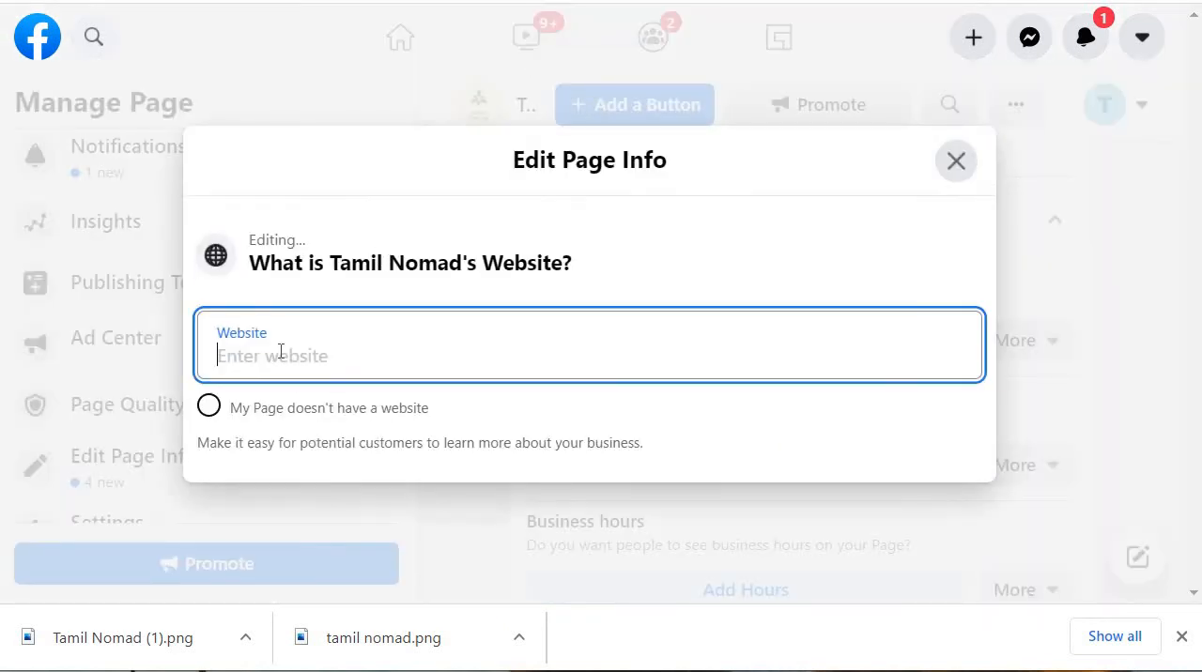
{"action": "type", "text": "www"}
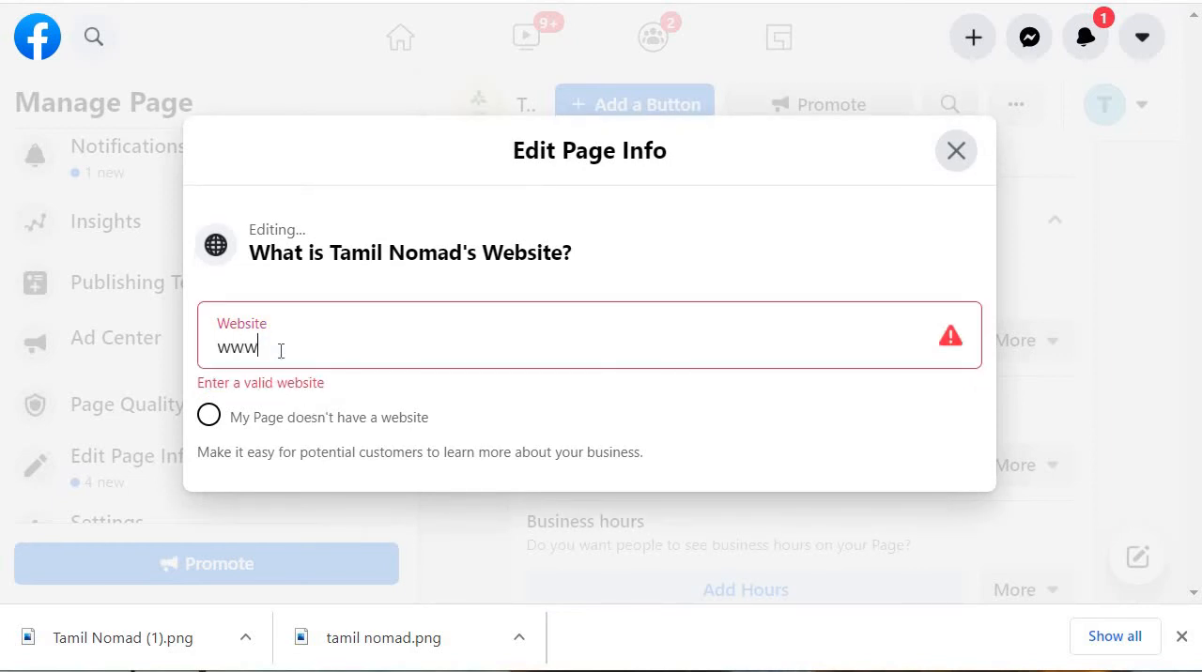
{"action": "type", "text": ".tamil"}
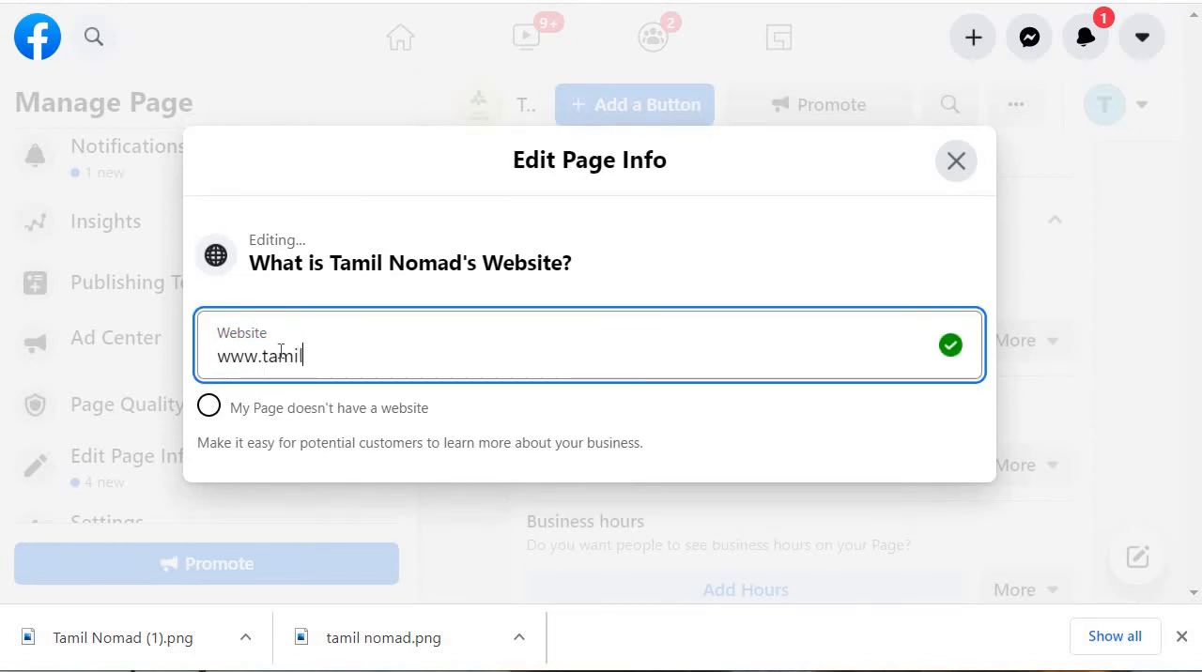
{"action": "type", "text": "nomad.sot"}
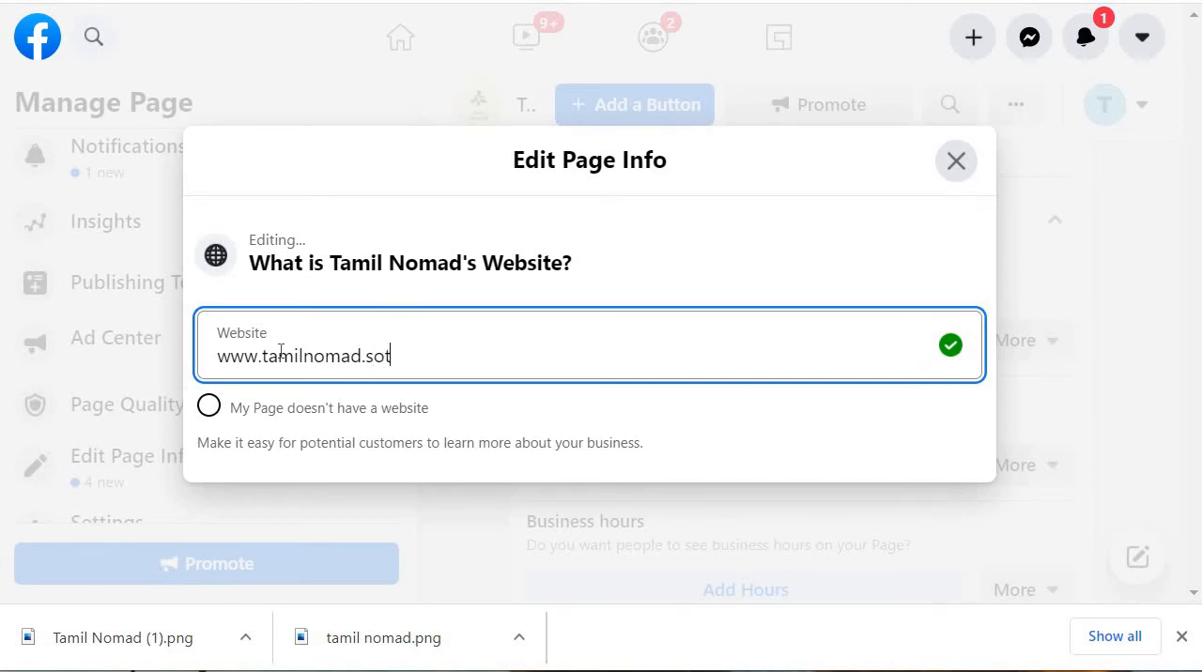
{"action": "key", "text": "BackSpace"}
{"action": "key", "text": "BackSpace"}
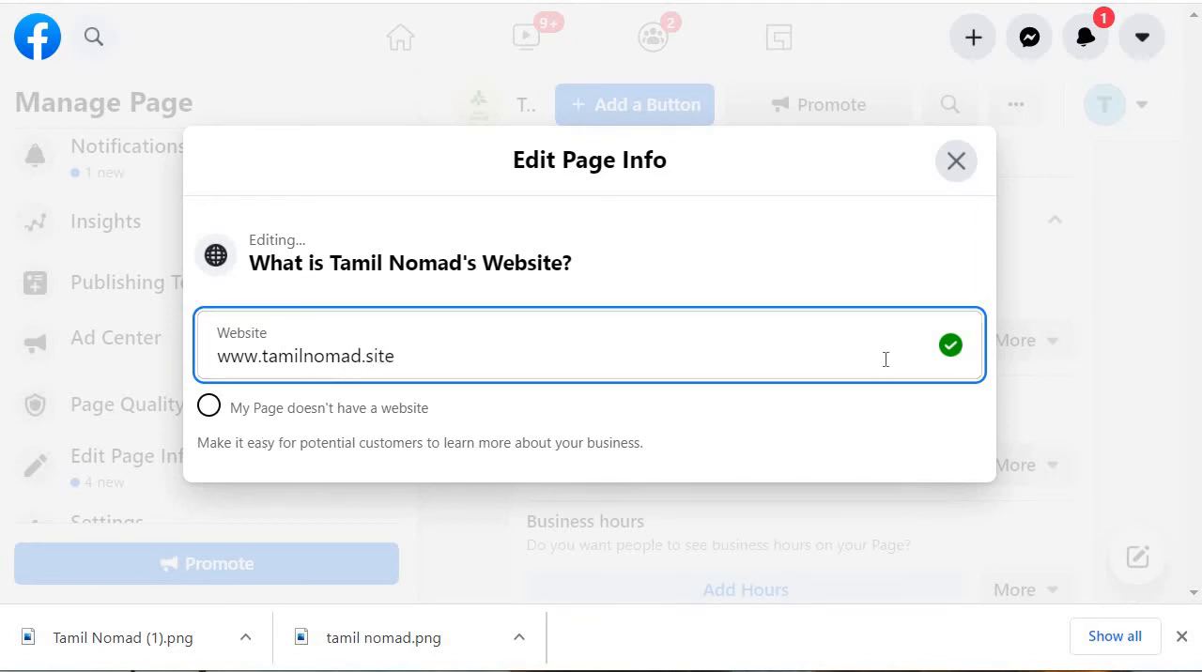
{"action": "left_click", "coordinate": [1041, 239]}
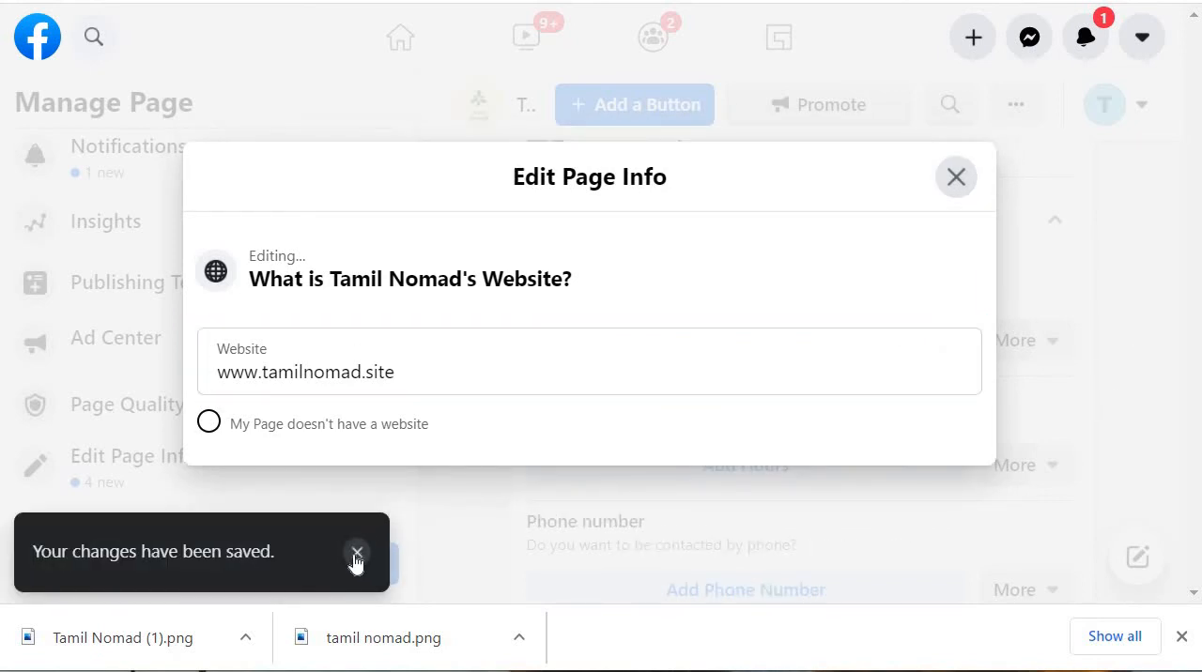
{"action": "left_click", "coordinate": [357, 554]}
{"action": "left_click", "coordinate": [956, 178]}
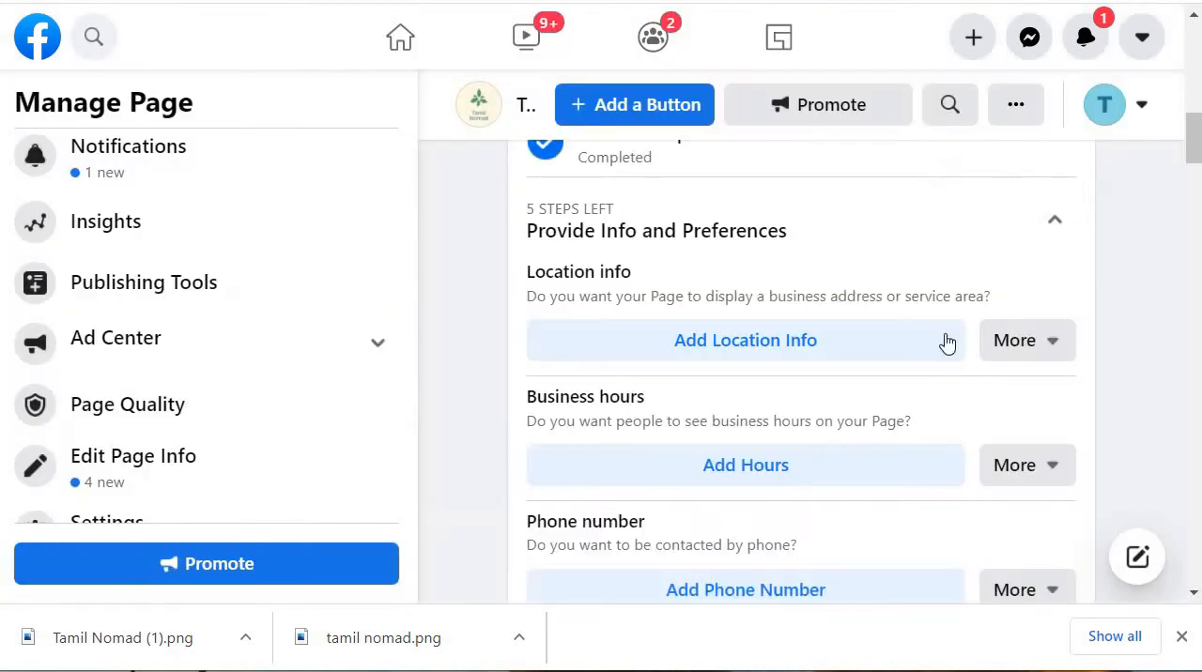
Step: Add location info to the Page with Jaffna, Sri Lanka as the city, leaving address and ZIP code empty, and close the dialog
{"action": "left_click", "coordinate": [891, 334]}
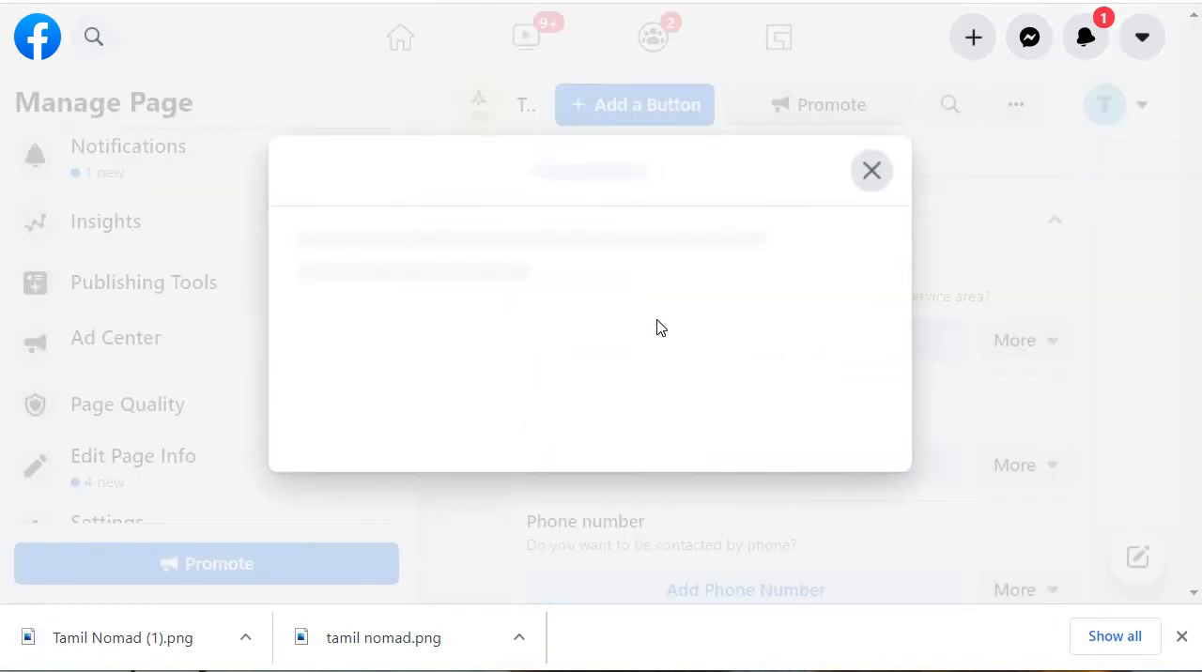
{"action": "left_click", "coordinate": [297, 390]}
{"action": "scroll", "coordinate": [685, 367], "scroll_direction": "down", "scroll_amount": 3}
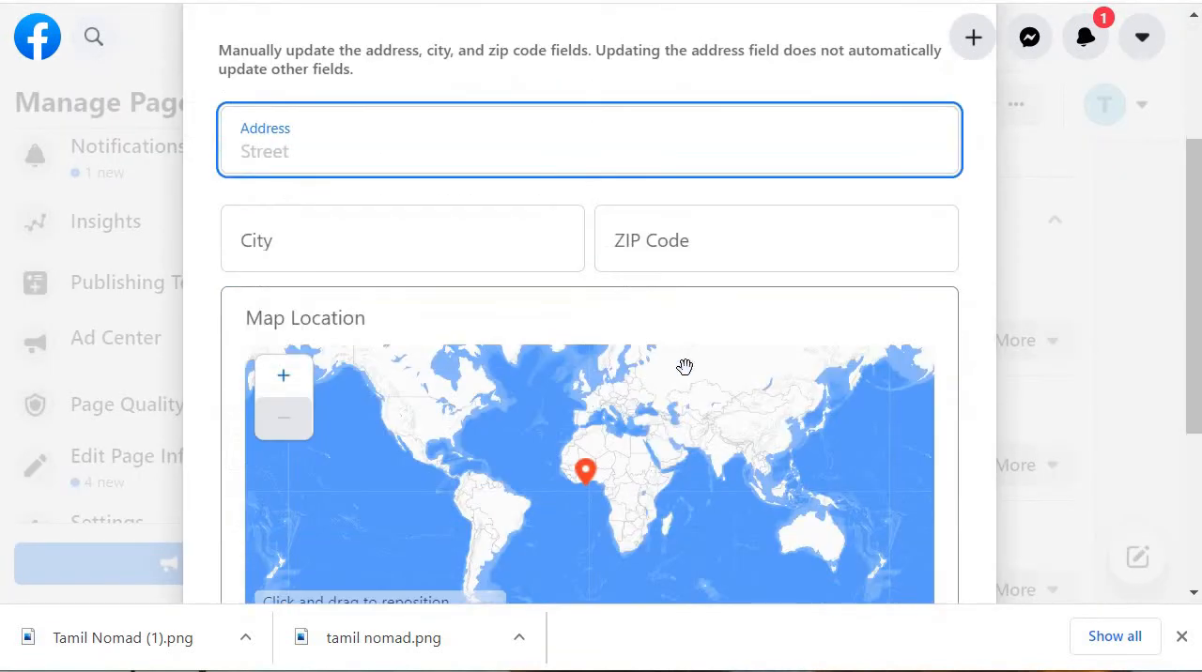
{"action": "left_click", "coordinate": [348, 262]}
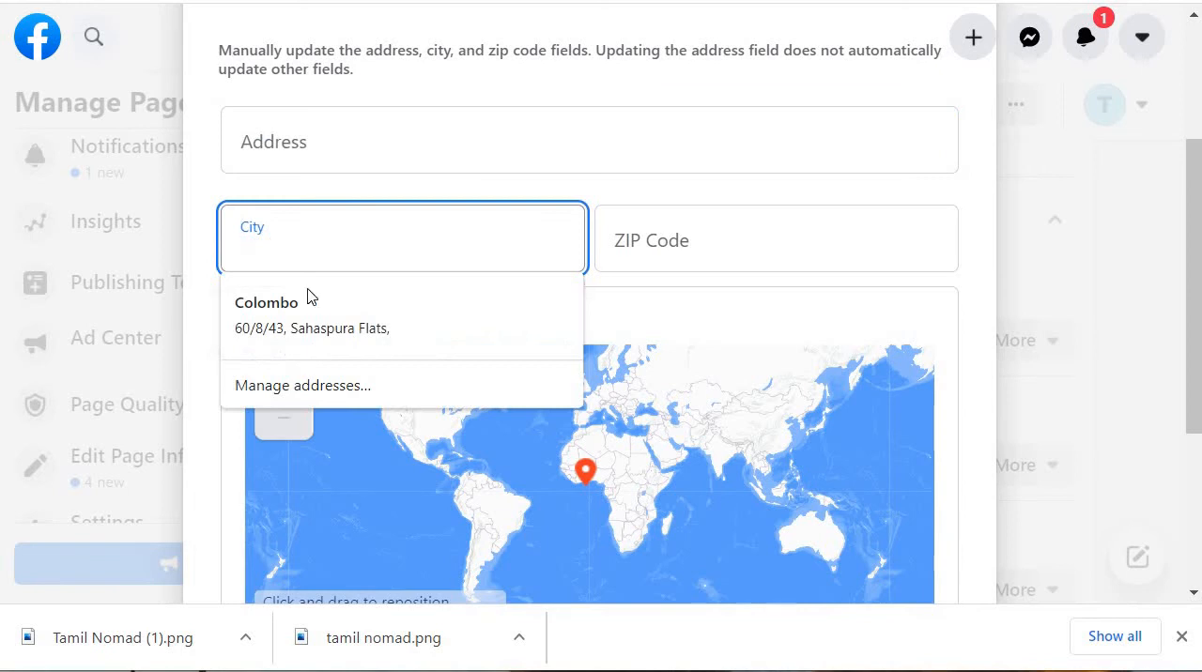
{"action": "left_click", "coordinate": [678, 196]}
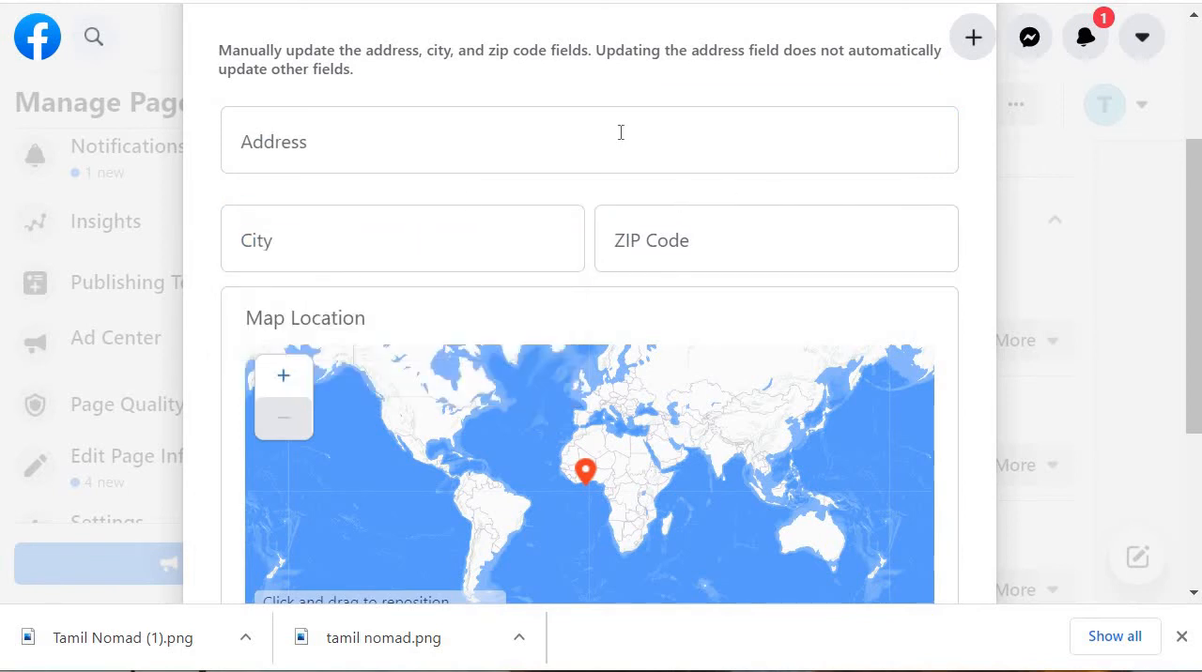
{"action": "scroll", "coordinate": [614, 320], "scroll_direction": "down", "scroll_amount": 3}
{"action": "scroll", "coordinate": [445, 367], "scroll_direction": "up", "scroll_amount": 4}
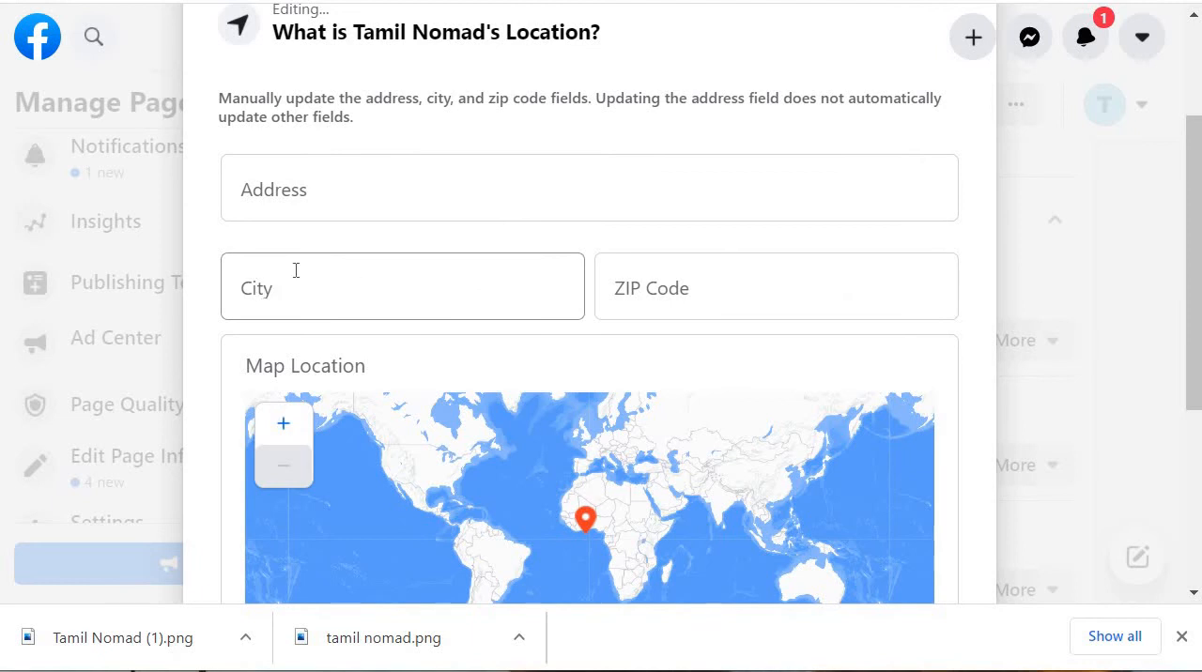
{"action": "left_click", "coordinate": [329, 280]}
{"action": "type", "text": "jaffna"}
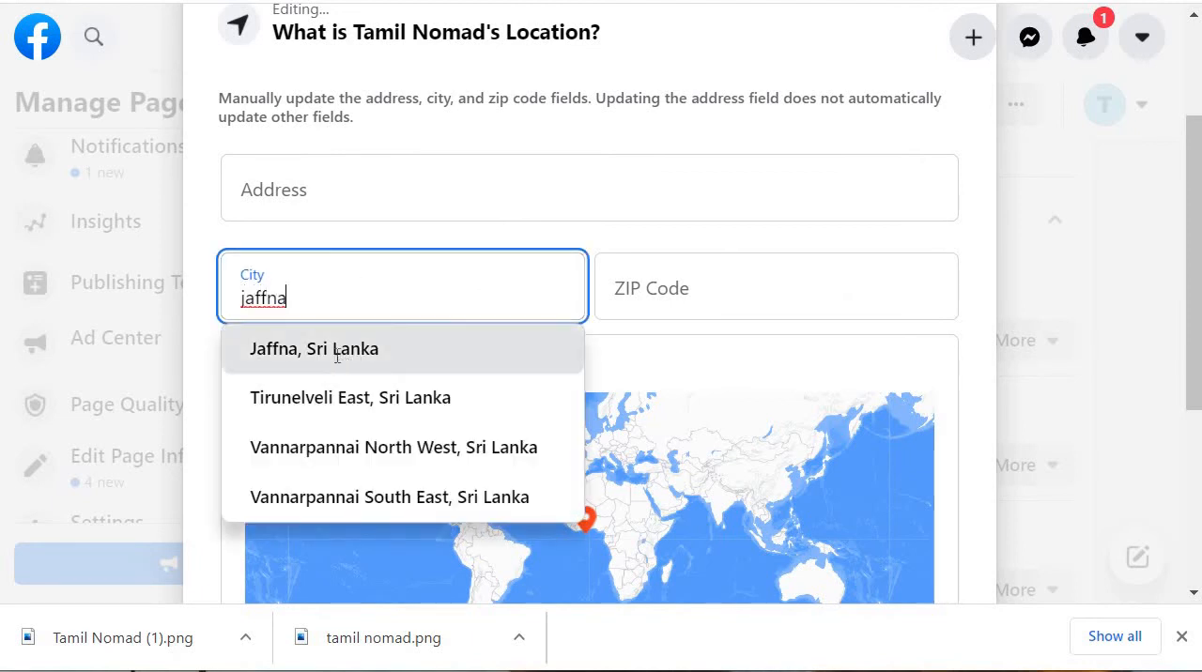
{"action": "left_click", "coordinate": [342, 350]}
{"action": "scroll", "coordinate": [742, 395], "scroll_direction": "down", "scroll_amount": 4}
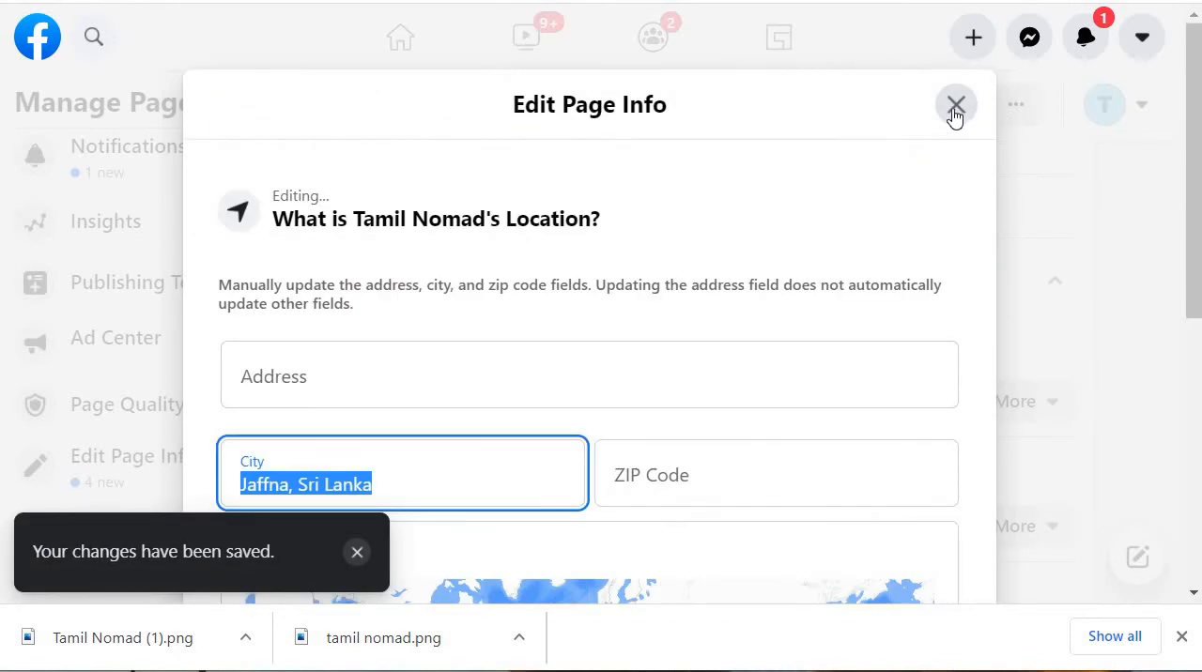
{"action": "left_click", "coordinate": [955, 106]}
Step: Set the Page's business hours to Always Open and close the hours dialog
{"action": "scroll", "coordinate": [912, 324], "scroll_direction": "down", "scroll_amount": 1}
{"action": "scroll", "coordinate": [843, 343], "scroll_direction": "up", "scroll_amount": 2}
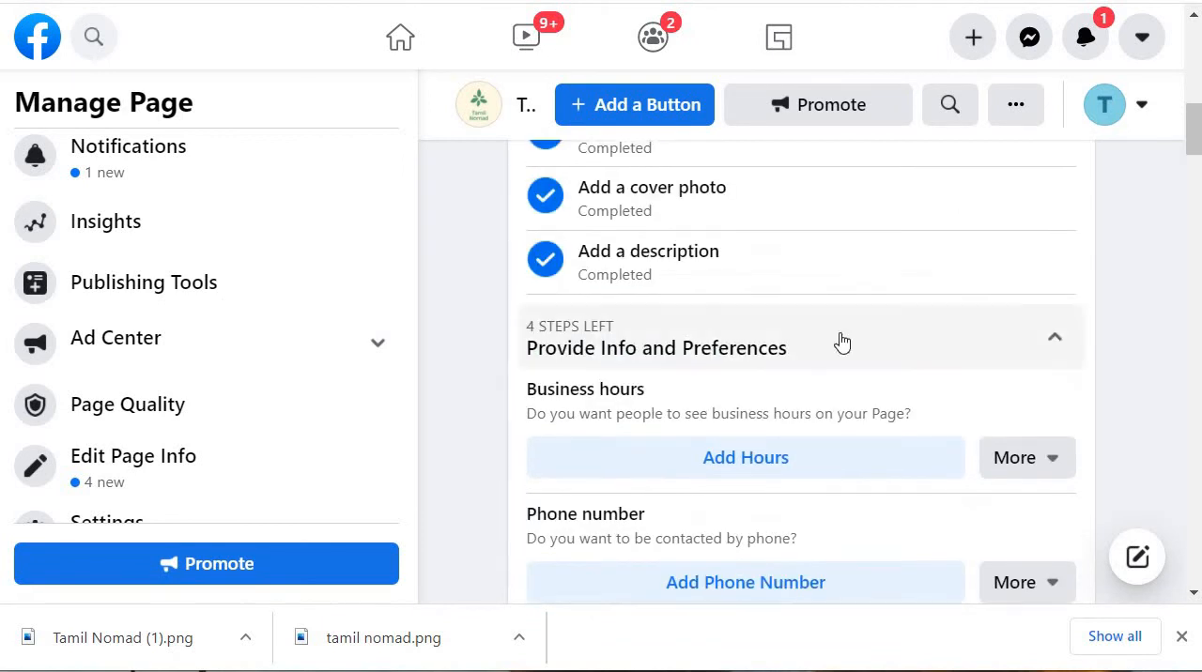
{"action": "scroll", "coordinate": [796, 352], "scroll_direction": "down", "scroll_amount": 2}
{"action": "left_click", "coordinate": [765, 235]}
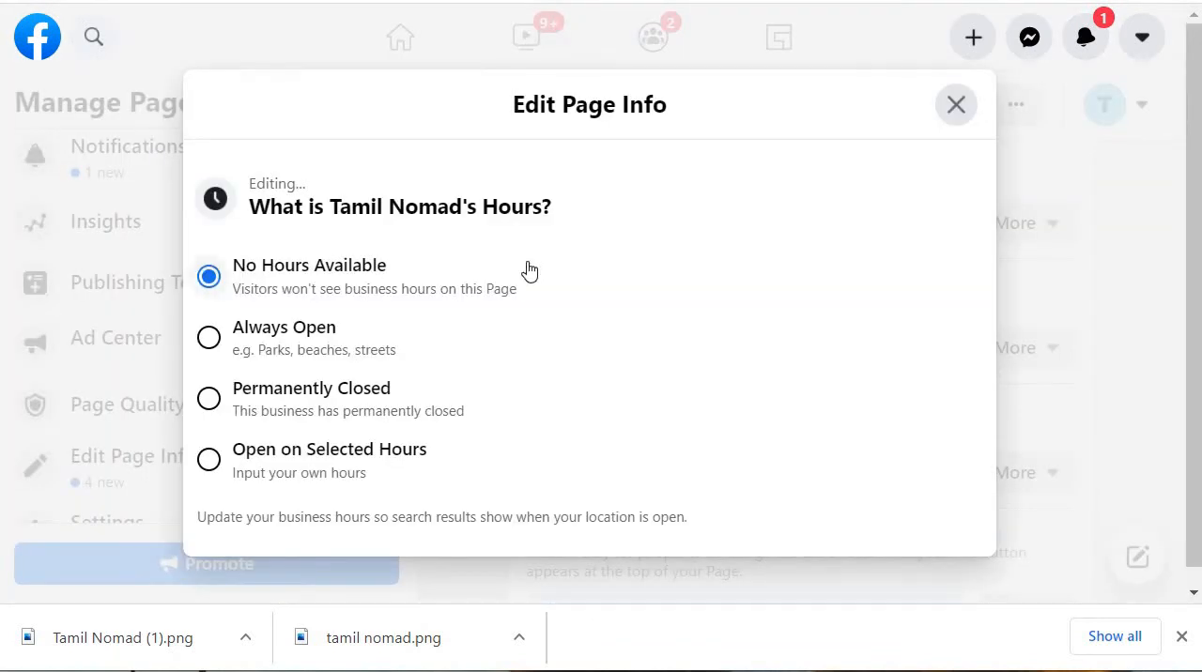
{"action": "left_click", "coordinate": [267, 335]}
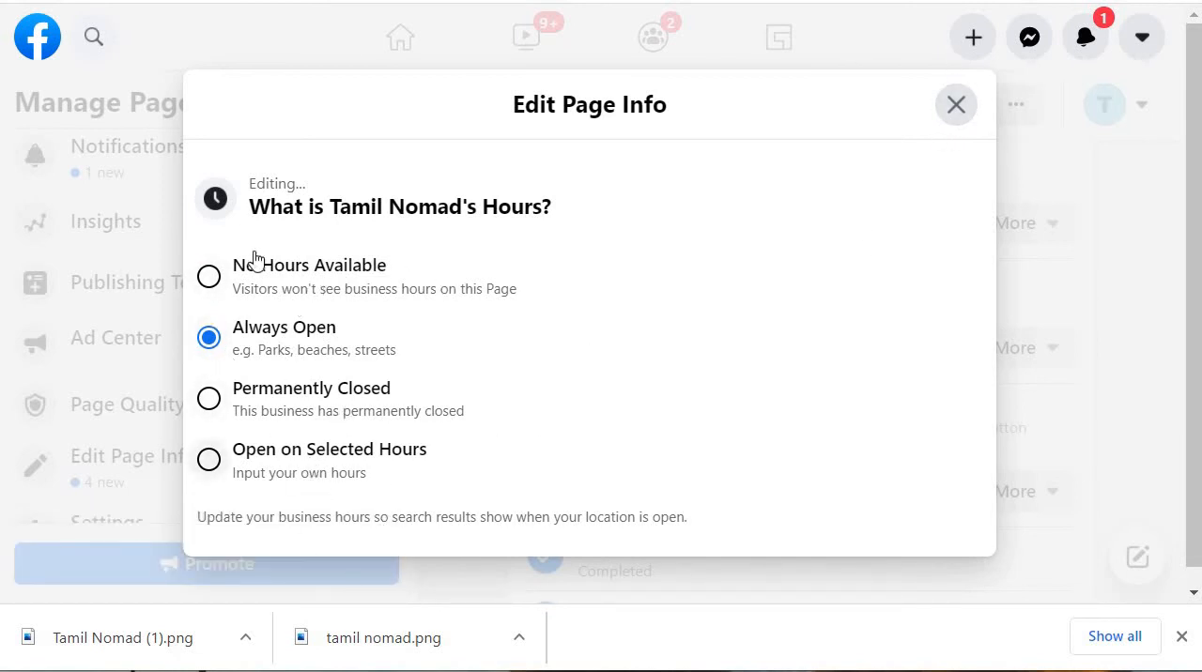
{"action": "left_click", "coordinate": [973, 114]}
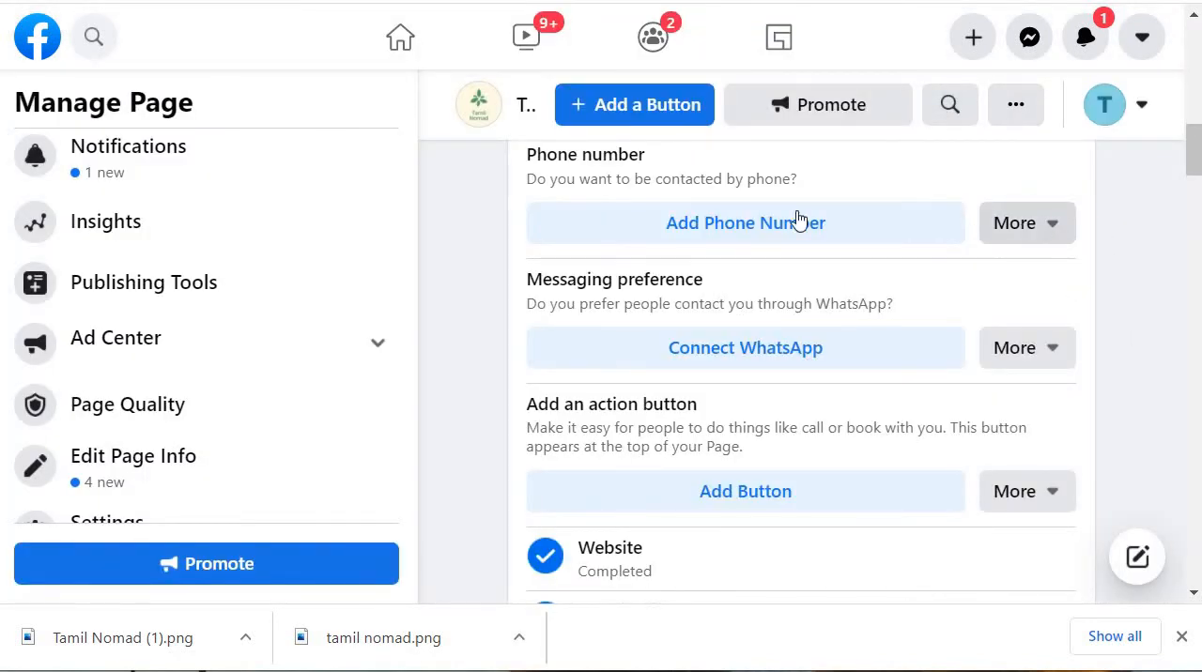
{"action": "left_click", "coordinate": [864, 237]}
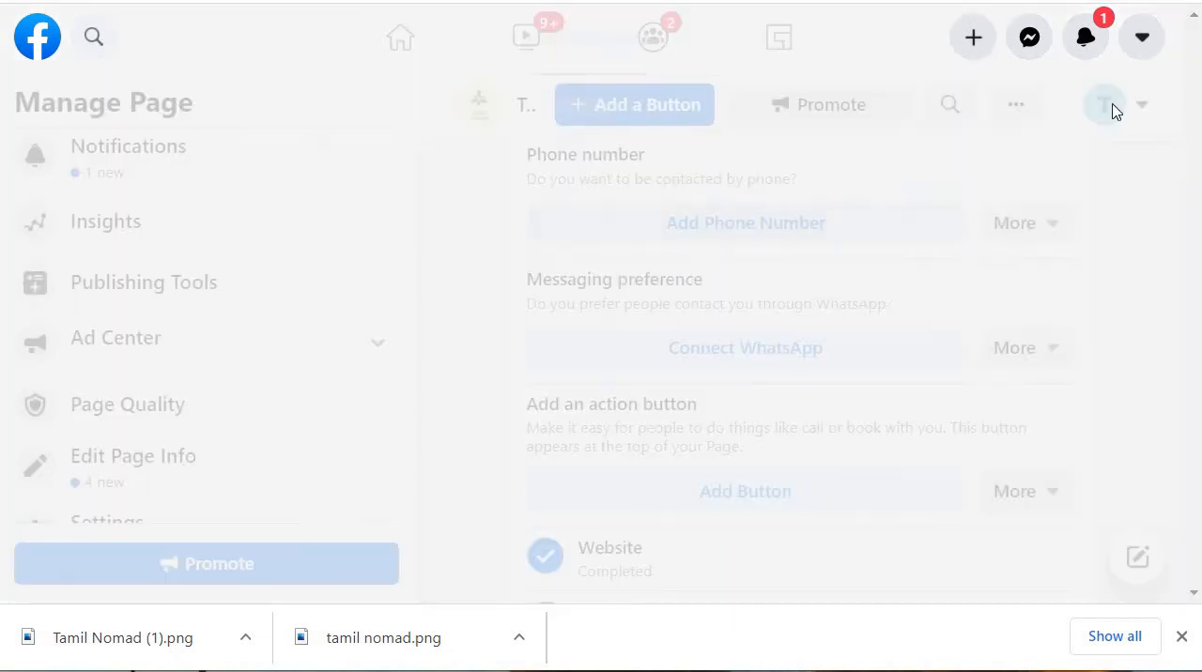
{"action": "left_click", "coordinate": [479, 373]}
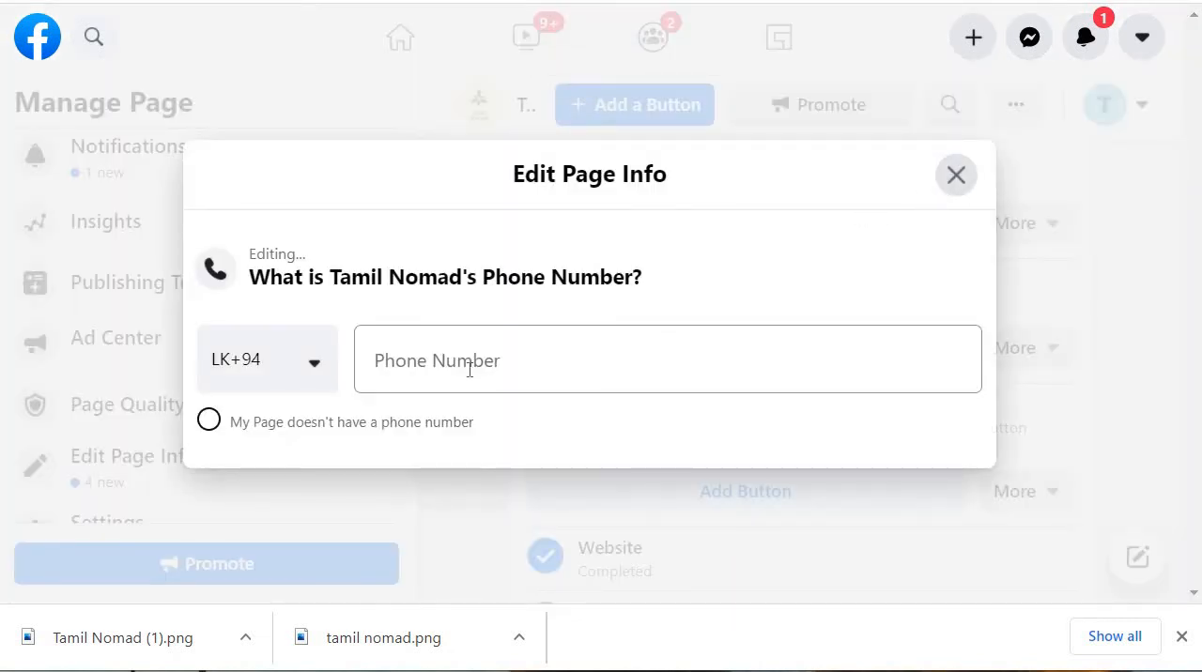
{"action": "left_click", "coordinate": [511, 365]}
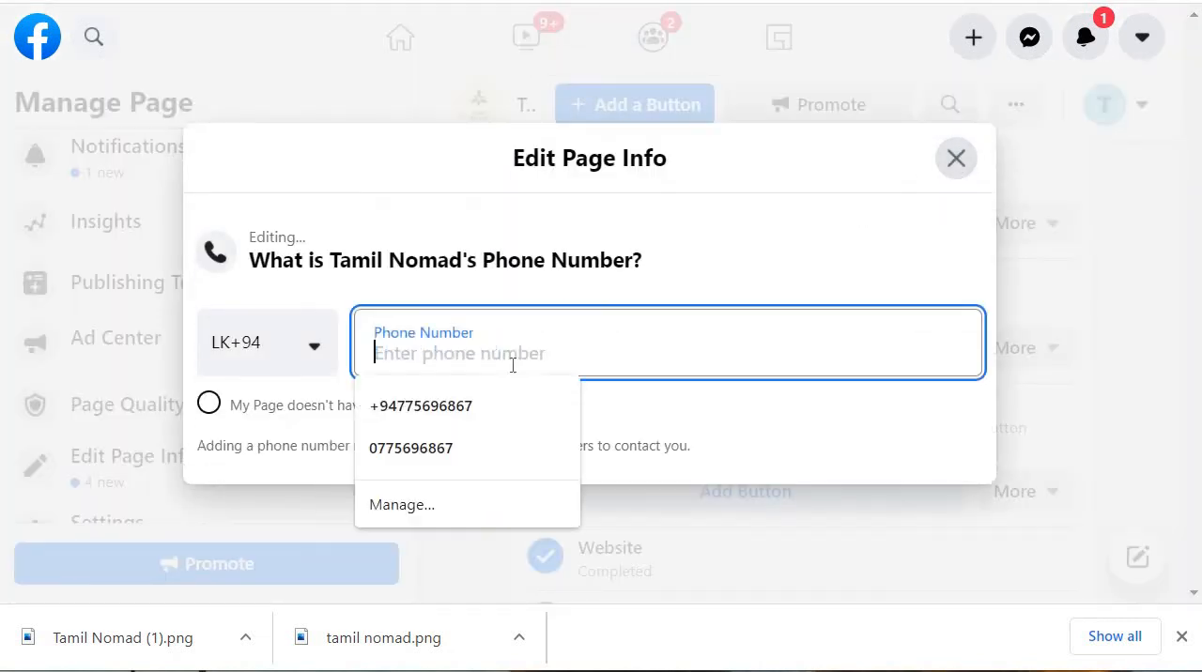
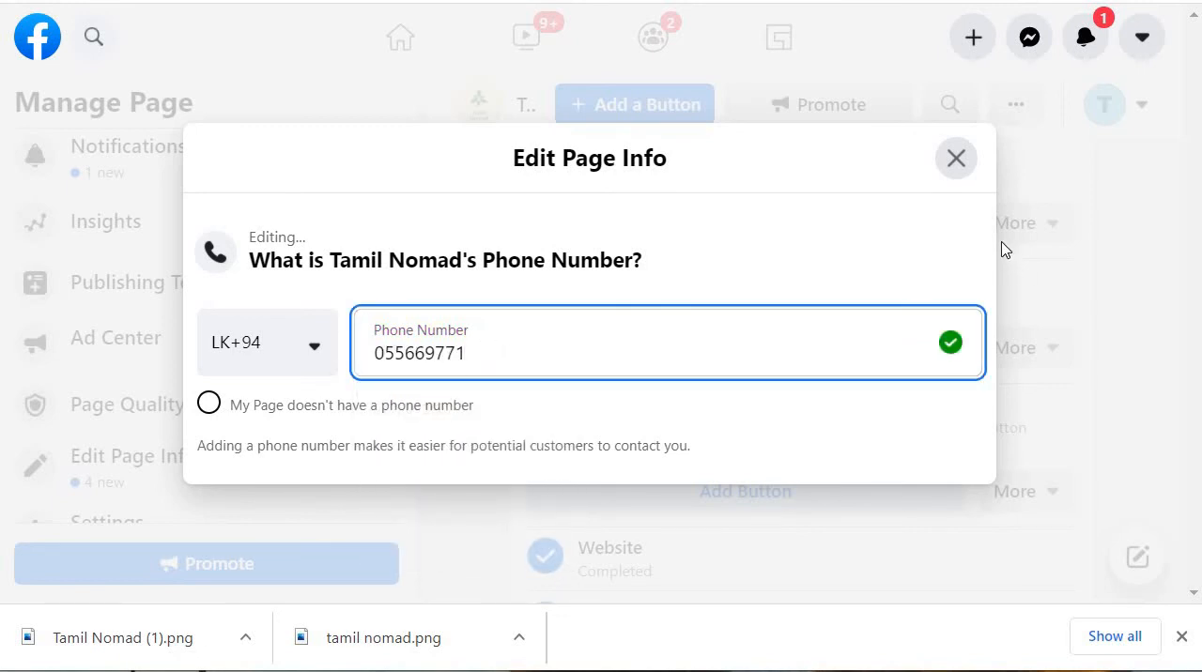
{"action": "left_click", "coordinate": [839, 232]}
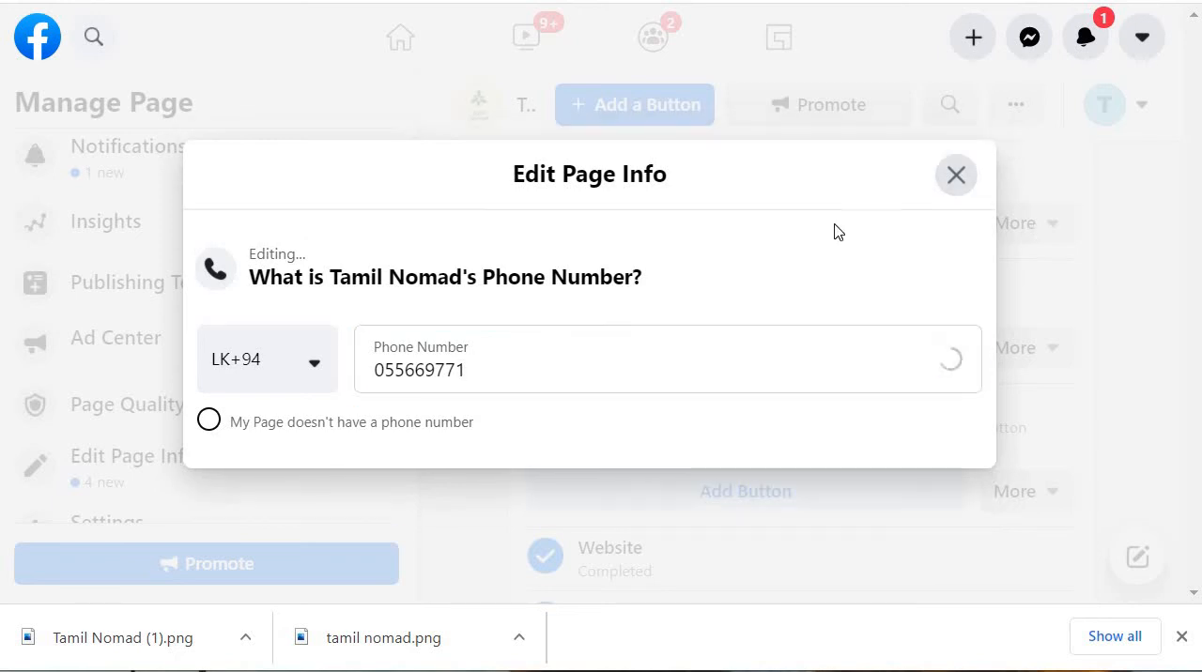
{"action": "left_click", "coordinate": [967, 183]}
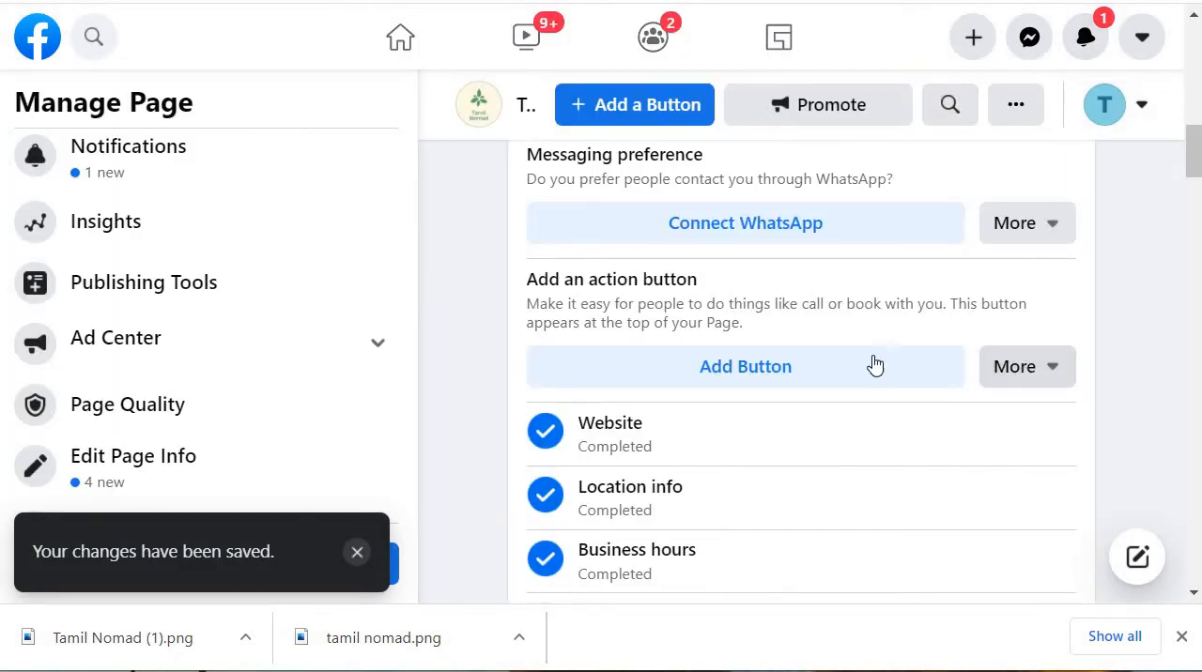
Step: Add an action button to the Page and choose Send Message as the action for visitors
{"action": "scroll", "coordinate": [872, 366], "scroll_direction": "down", "scroll_amount": 4}
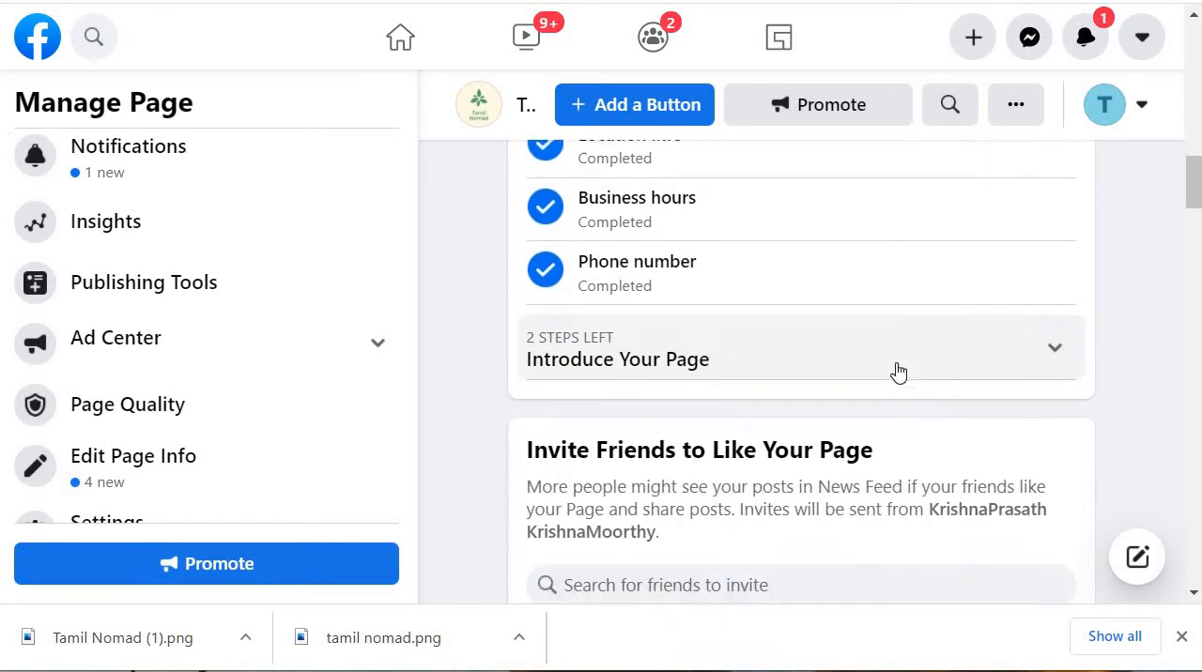
{"action": "left_click", "coordinate": [898, 372]}
{"action": "left_click", "coordinate": [932, 355]}
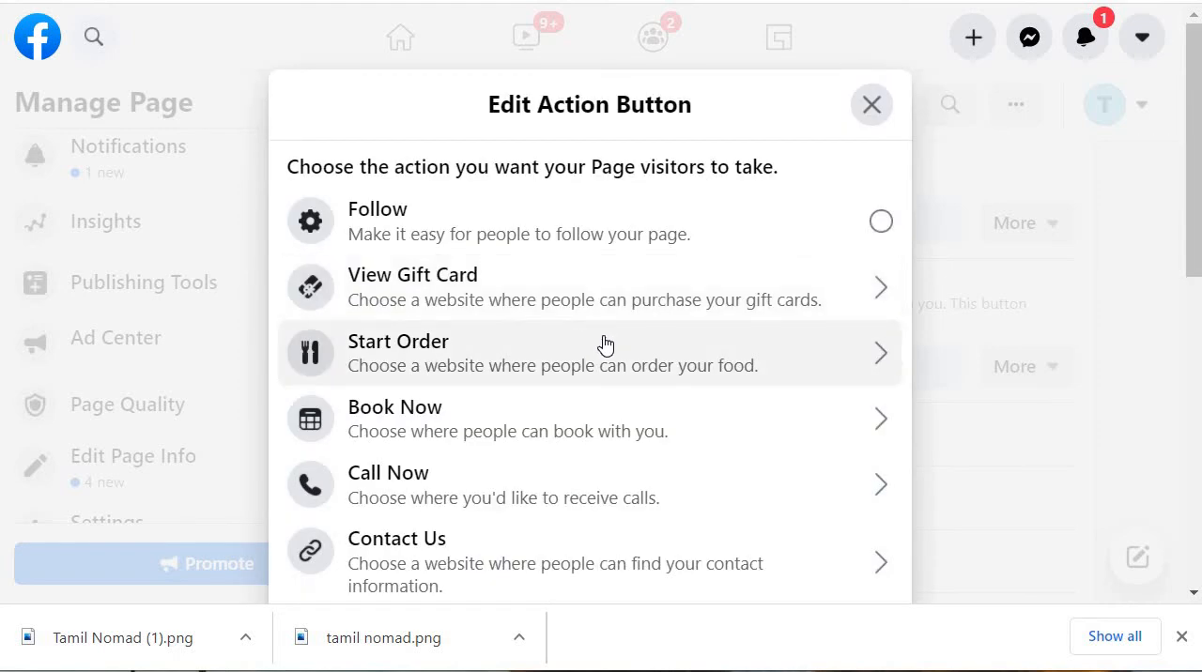
{"action": "scroll", "coordinate": [560, 370], "scroll_direction": "down", "scroll_amount": 1}
{"action": "scroll", "coordinate": [560, 370], "scroll_direction": "down", "scroll_amount": 2}
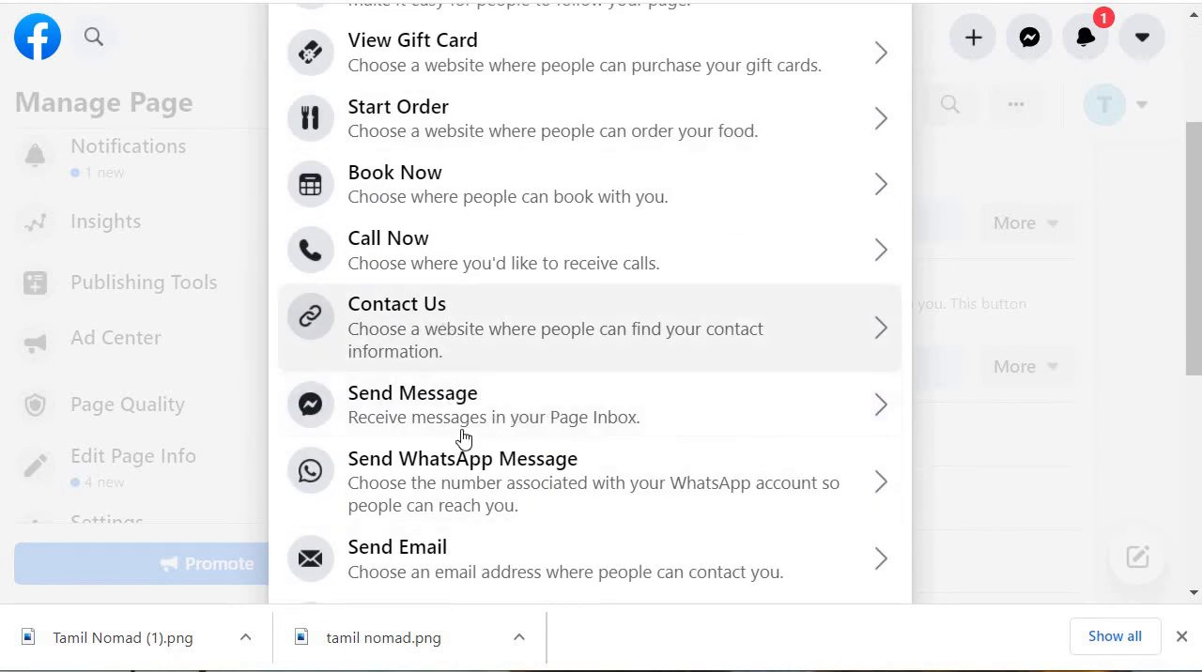
{"action": "left_click", "coordinate": [627, 404]}
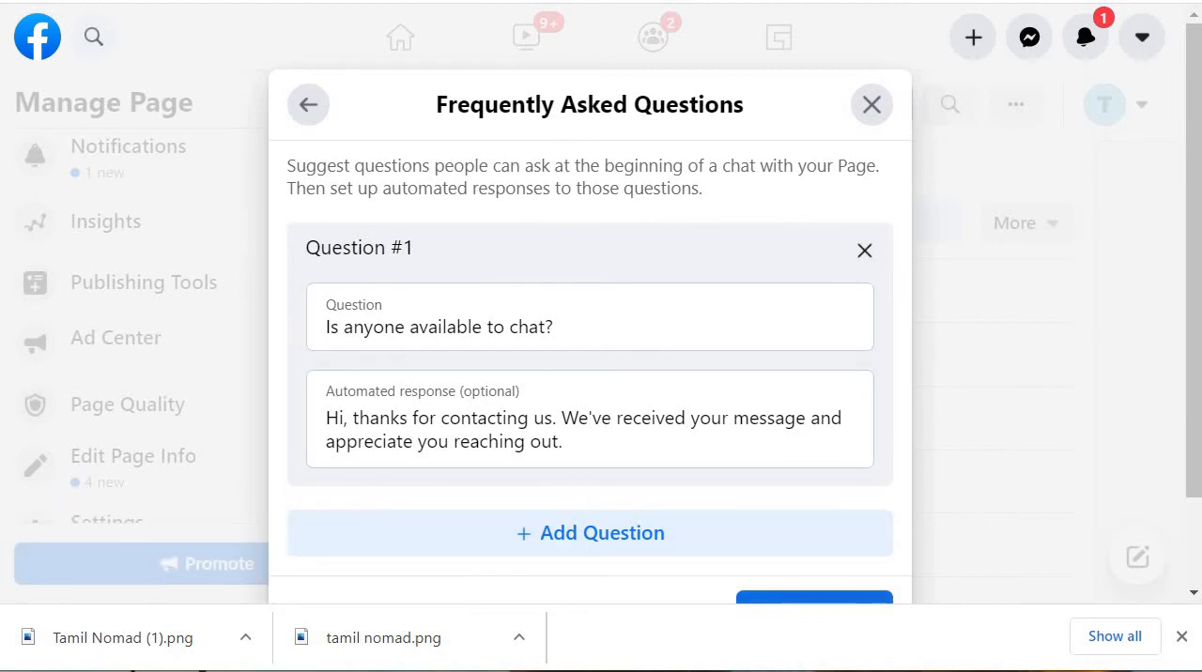
Step: Save the Frequently Asked Questions with the suggested question "Is anyone available to chat?" and its default automated response
{"action": "left_click_drag", "start_coordinate": [1194, 295], "coordinate": [1194, 369]}
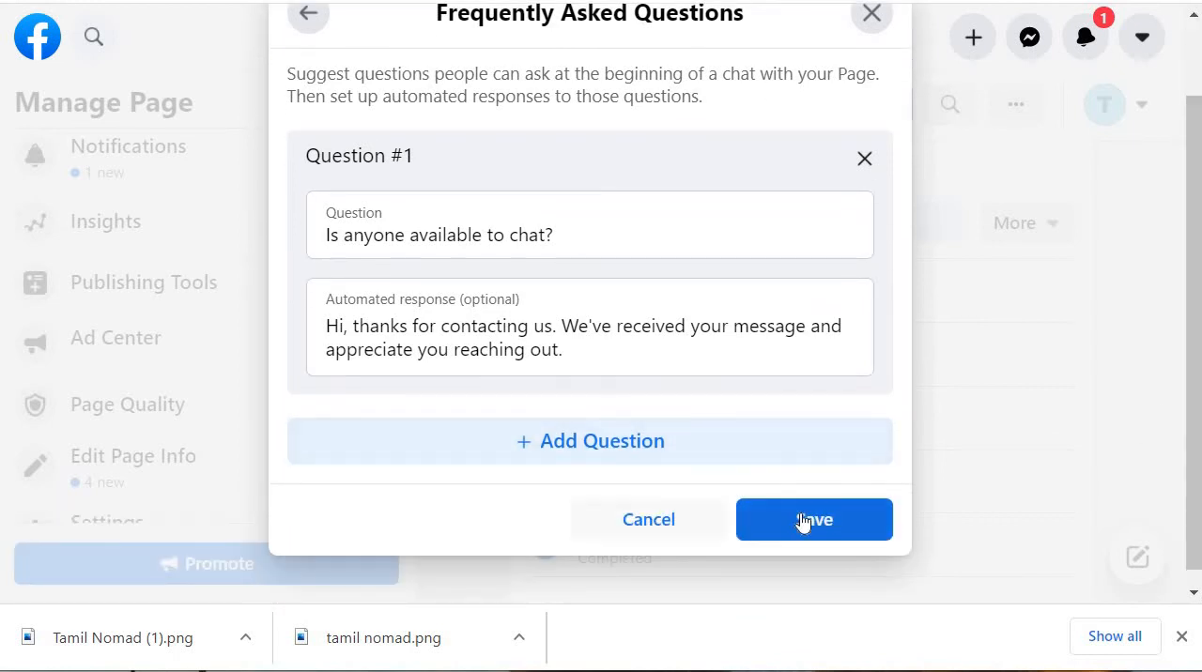
{"action": "left_click", "coordinate": [522, 238]}
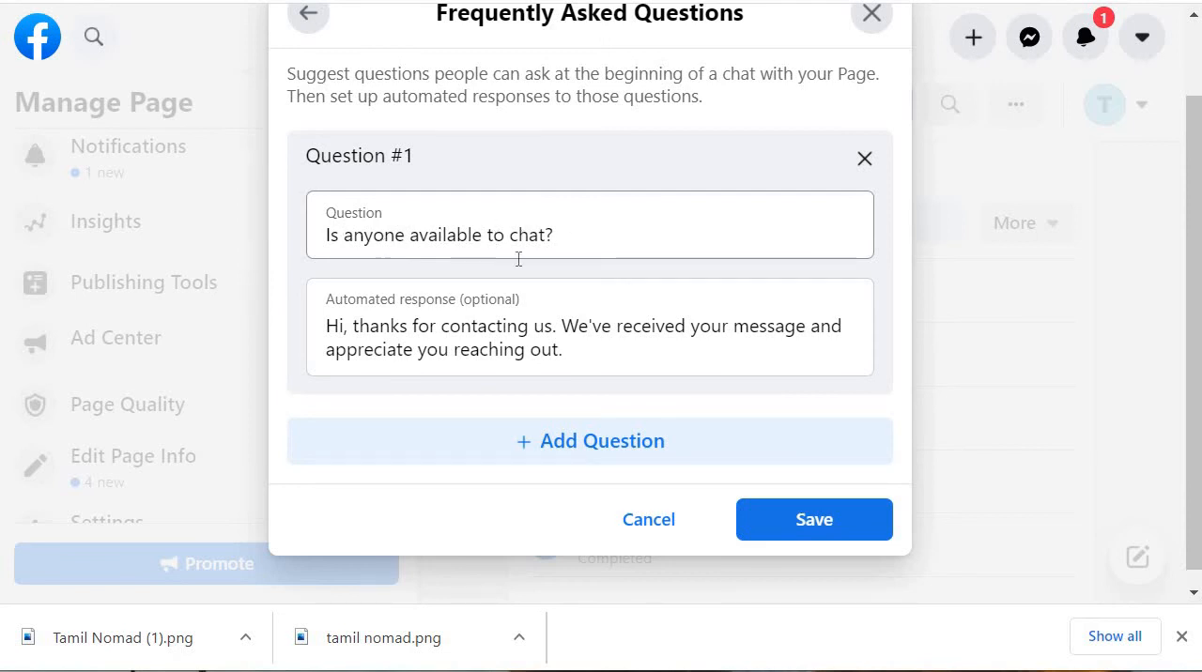
{"action": "left_click", "coordinate": [564, 236]}
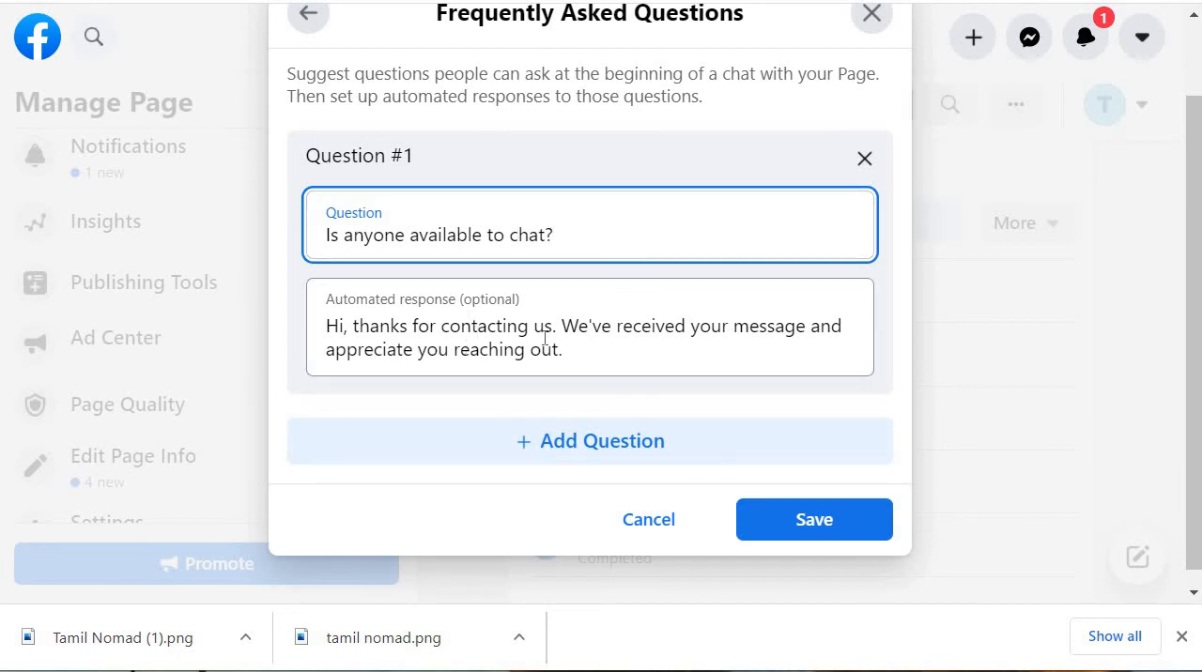
{"action": "left_click", "coordinate": [842, 520]}
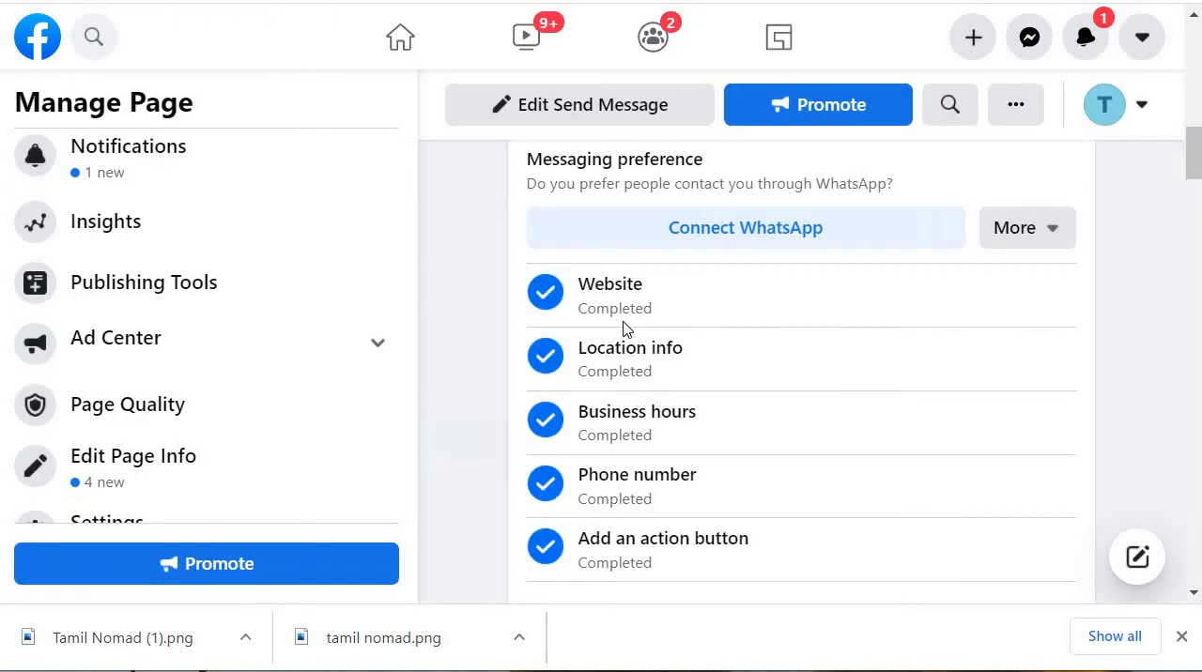
Step: Expand Introduce Your Page and invite the three suggested friends to like the Page
{"action": "scroll", "coordinate": [818, 389], "scroll_direction": "down", "scroll_amount": 5}
{"action": "scroll", "coordinate": [827, 299], "scroll_direction": "up", "scroll_amount": 4}
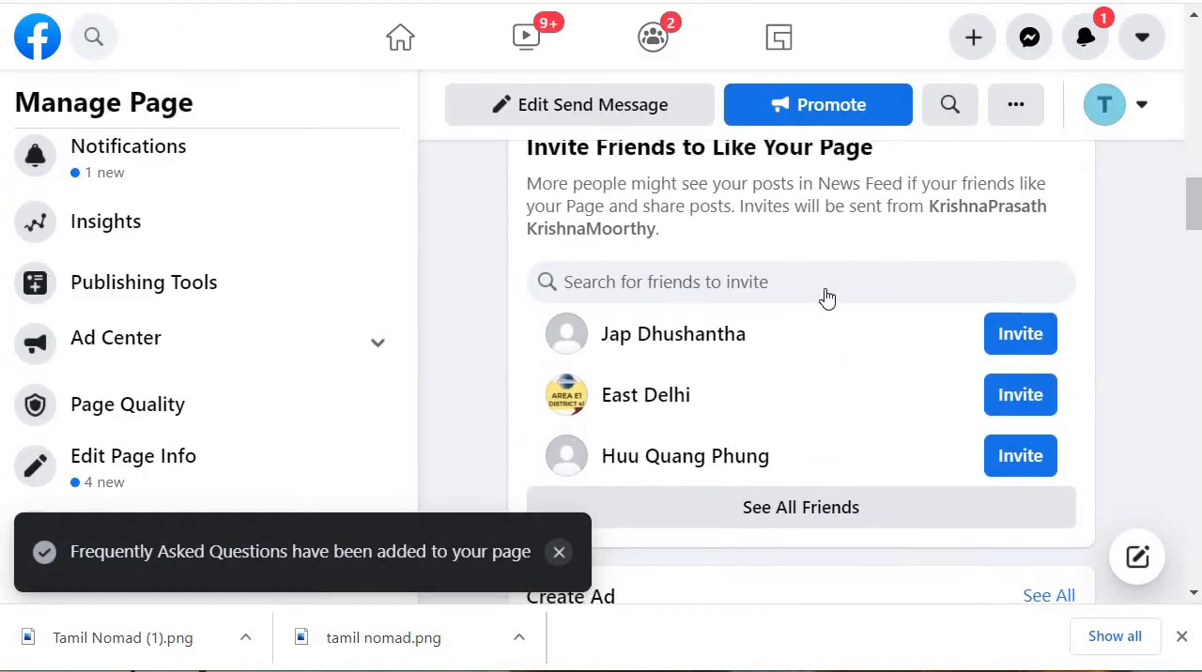
{"action": "scroll", "coordinate": [814, 376], "scroll_direction": "down", "scroll_amount": 3}
{"action": "scroll", "coordinate": [839, 322], "scroll_direction": "up", "scroll_amount": 1}
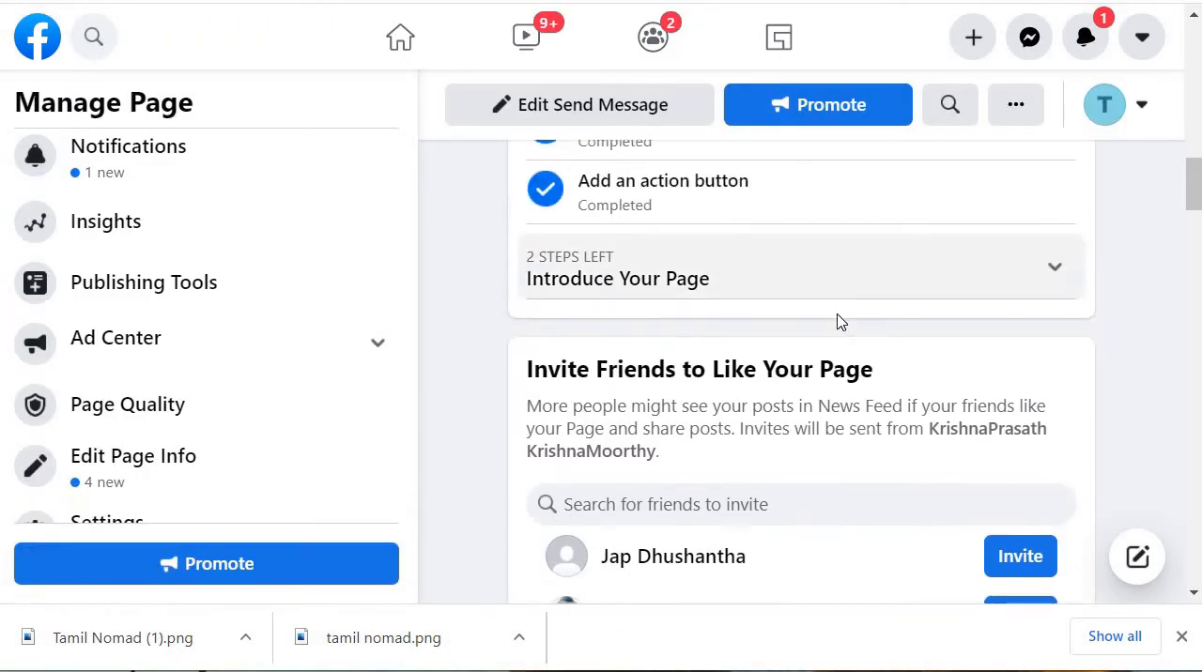
{"action": "left_click", "coordinate": [987, 303]}
{"action": "scroll", "coordinate": [936, 308], "scroll_direction": "down", "scroll_amount": 1}
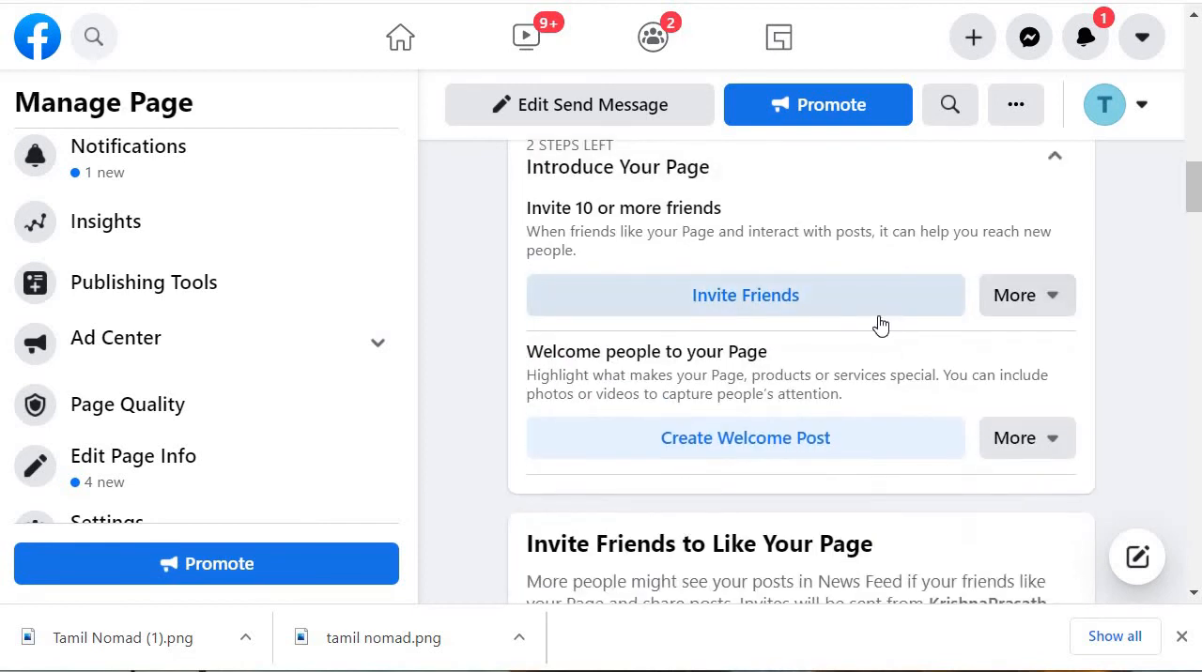
{"action": "left_click", "coordinate": [845, 302]}
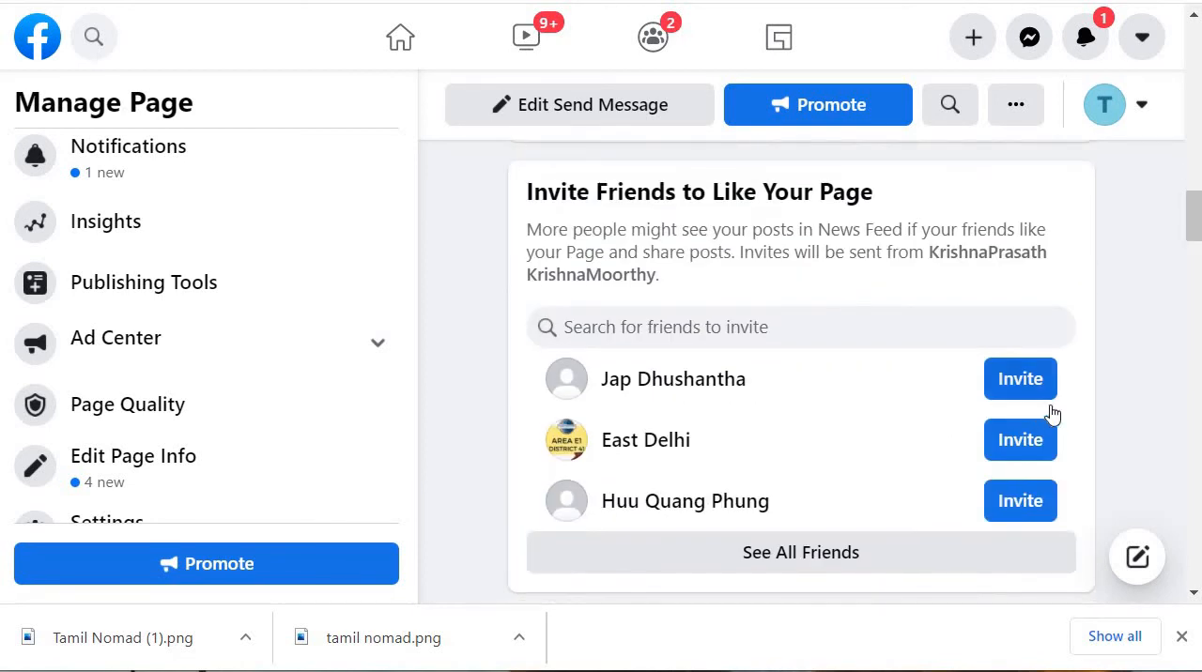
{"action": "left_click", "coordinate": [1022, 440]}
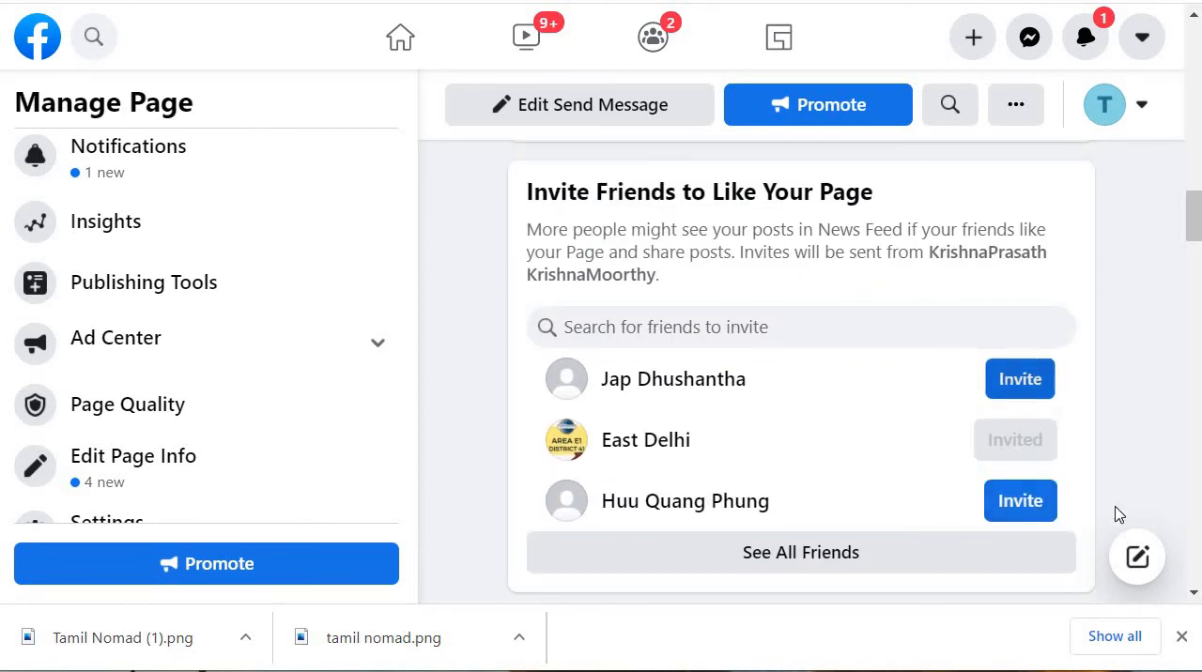
{"action": "left_click", "coordinate": [1031, 505]}
Step: Open the full friends list, select ten friends not yet invited, and send them invites to like the Page
{"action": "scroll", "coordinate": [705, 327], "scroll_direction": "up", "scroll_amount": 4}
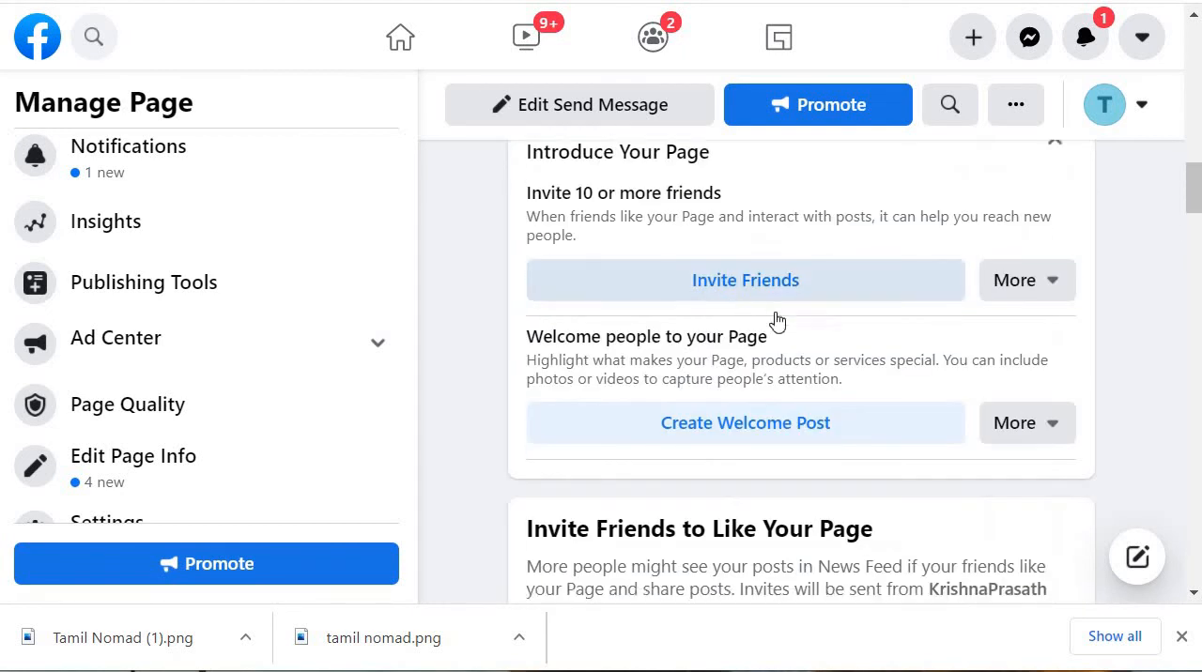
{"action": "scroll", "coordinate": [789, 324], "scroll_direction": "up", "scroll_amount": 1}
{"action": "scroll", "coordinate": [973, 447], "scroll_direction": "down", "scroll_amount": 1}
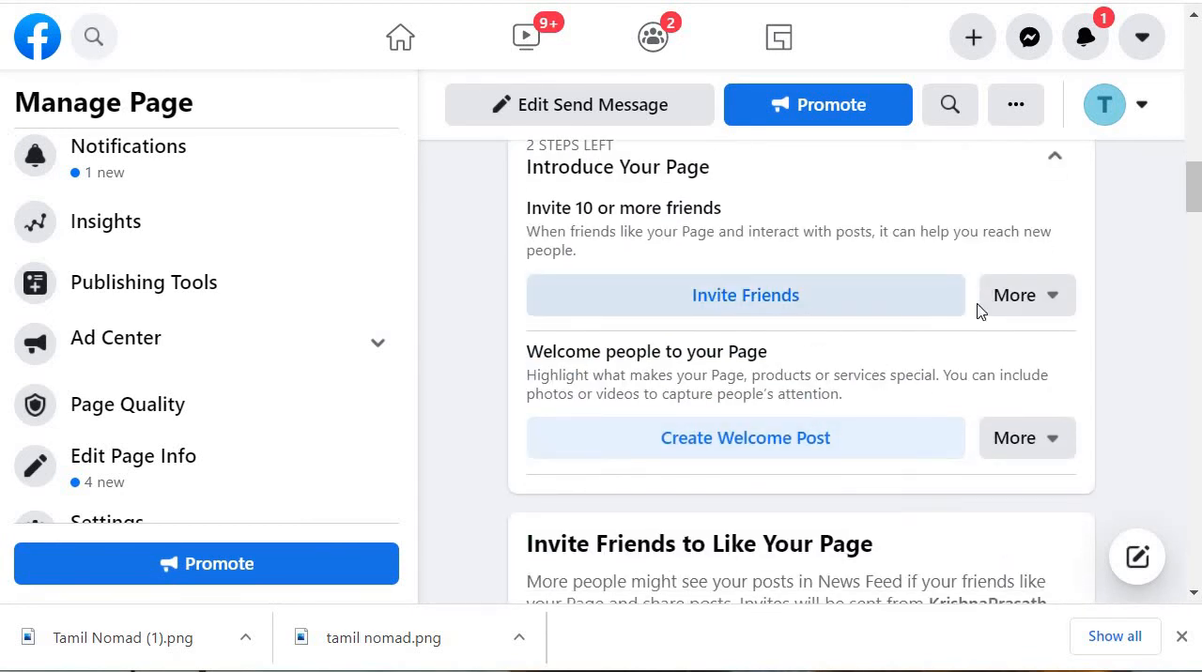
{"action": "scroll", "coordinate": [974, 395], "scroll_direction": "down", "scroll_amount": 5}
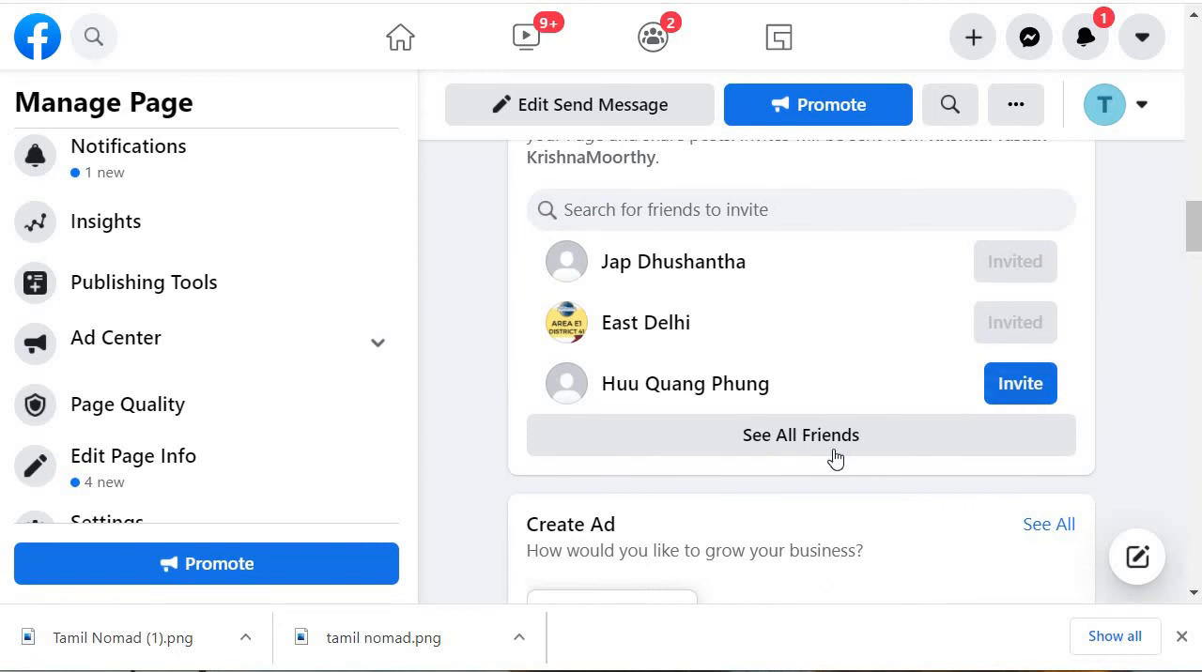
{"action": "left_click", "coordinate": [834, 457]}
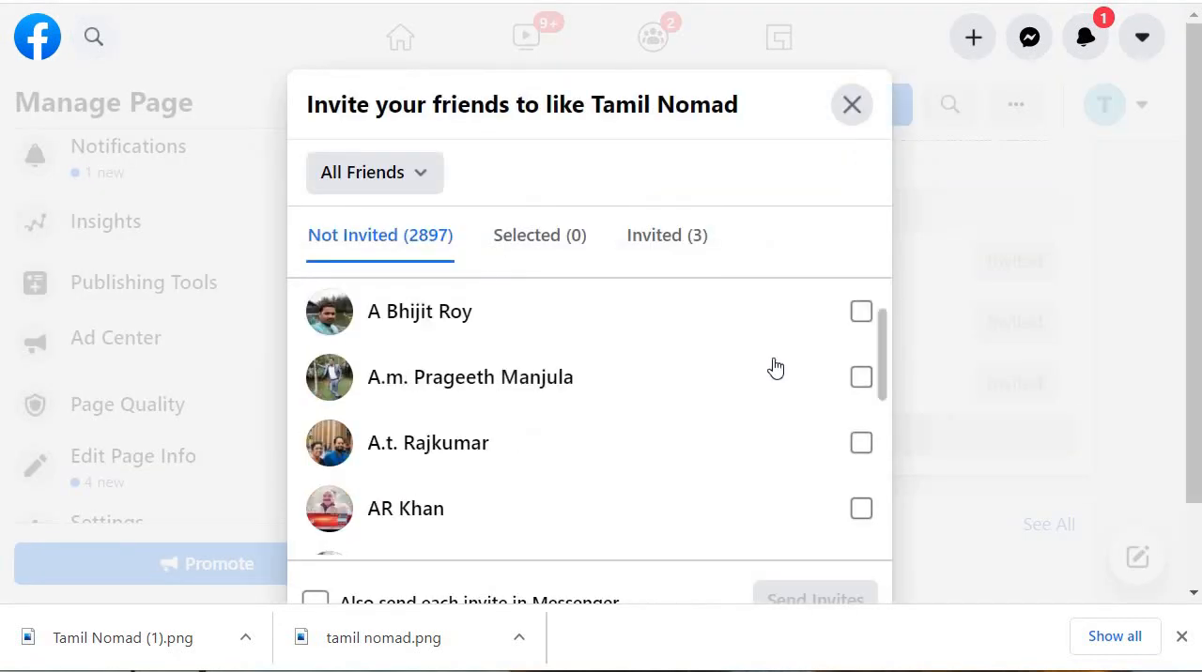
{"action": "scroll", "coordinate": [817, 385], "scroll_direction": "down", "scroll_amount": 2}
{"action": "left_click", "coordinate": [861, 400]}
{"action": "left_click", "coordinate": [862, 466]}
{"action": "left_click", "coordinate": [861, 335]}
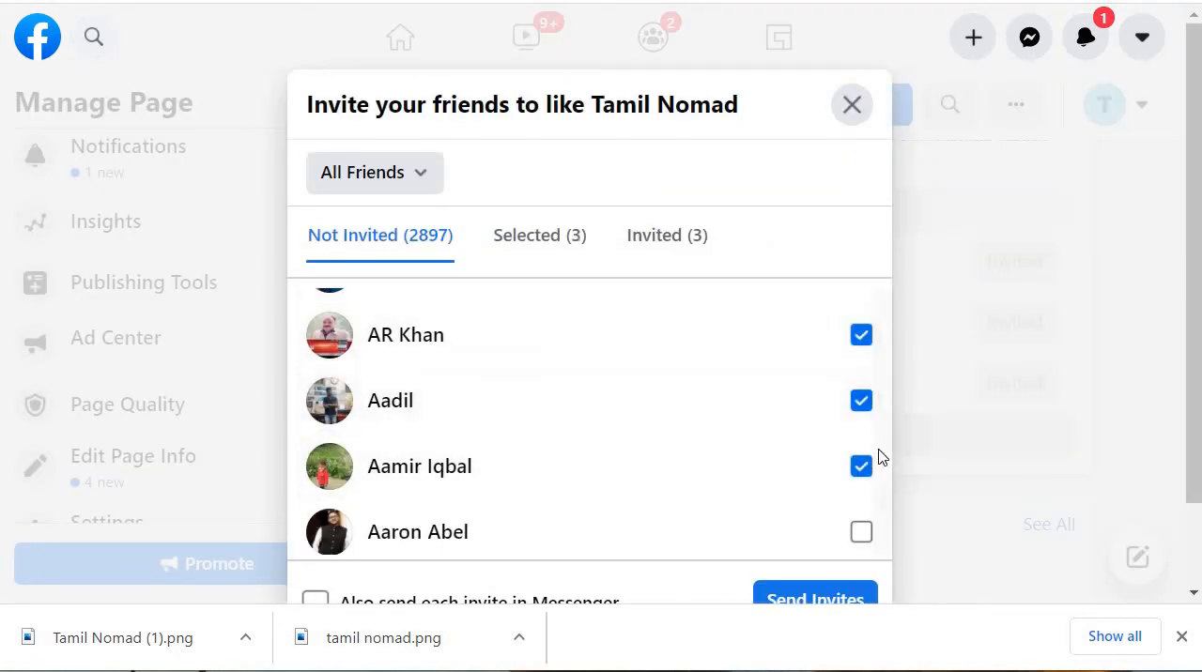
{"action": "scroll", "coordinate": [879, 457], "scroll_direction": "down", "scroll_amount": 1}
{"action": "left_click", "coordinate": [861, 415]}
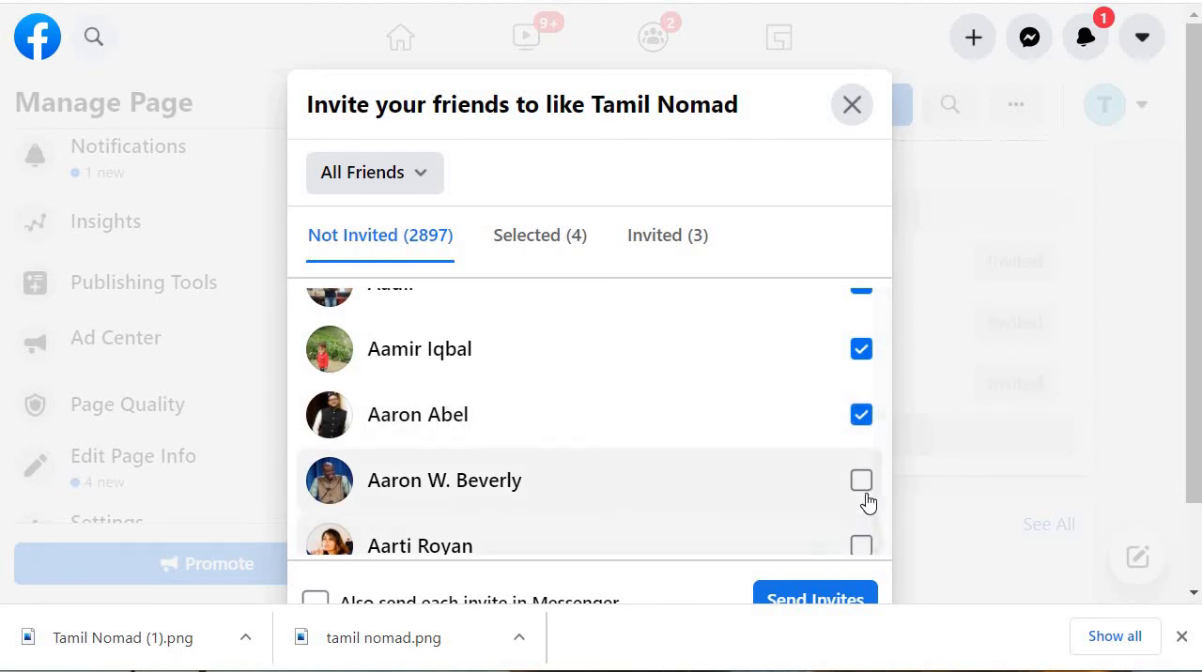
{"action": "left_click", "coordinate": [861, 481]}
{"action": "scroll", "coordinate": [848, 416], "scroll_direction": "down", "scroll_amount": 2}
{"action": "left_click", "coordinate": [861, 392]}
{"action": "left_click", "coordinate": [858, 458]}
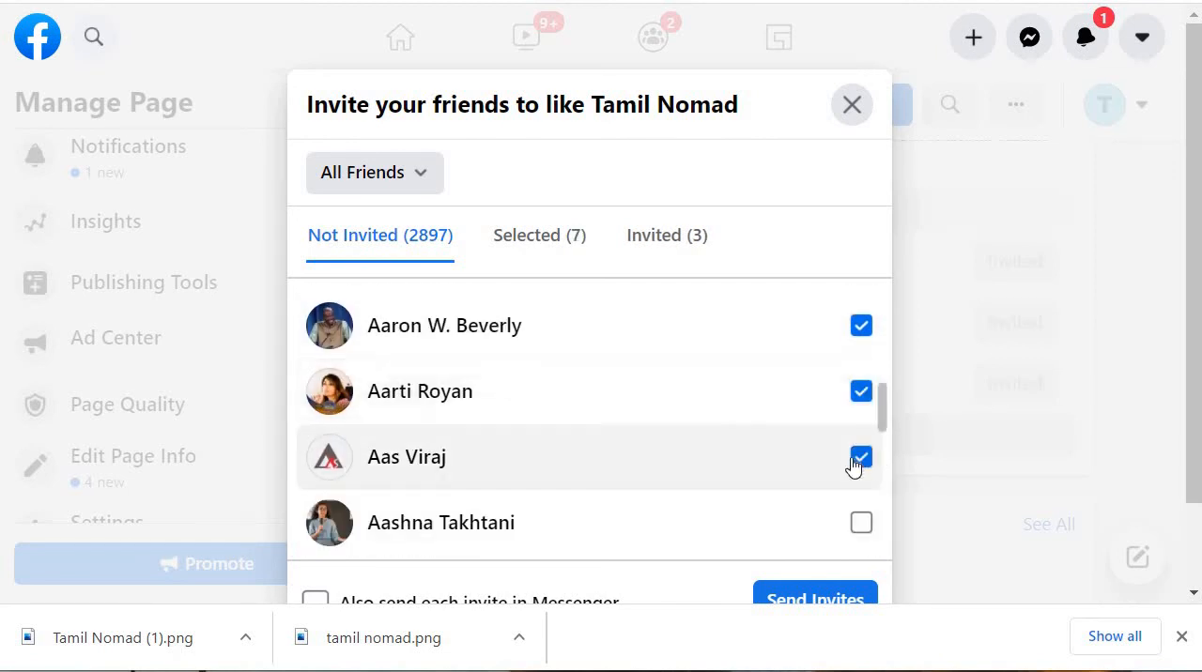
{"action": "scroll", "coordinate": [858, 413], "scroll_direction": "down", "scroll_amount": 3}
{"action": "left_click", "coordinate": [861, 354]}
{"action": "left_click", "coordinate": [861, 419]}
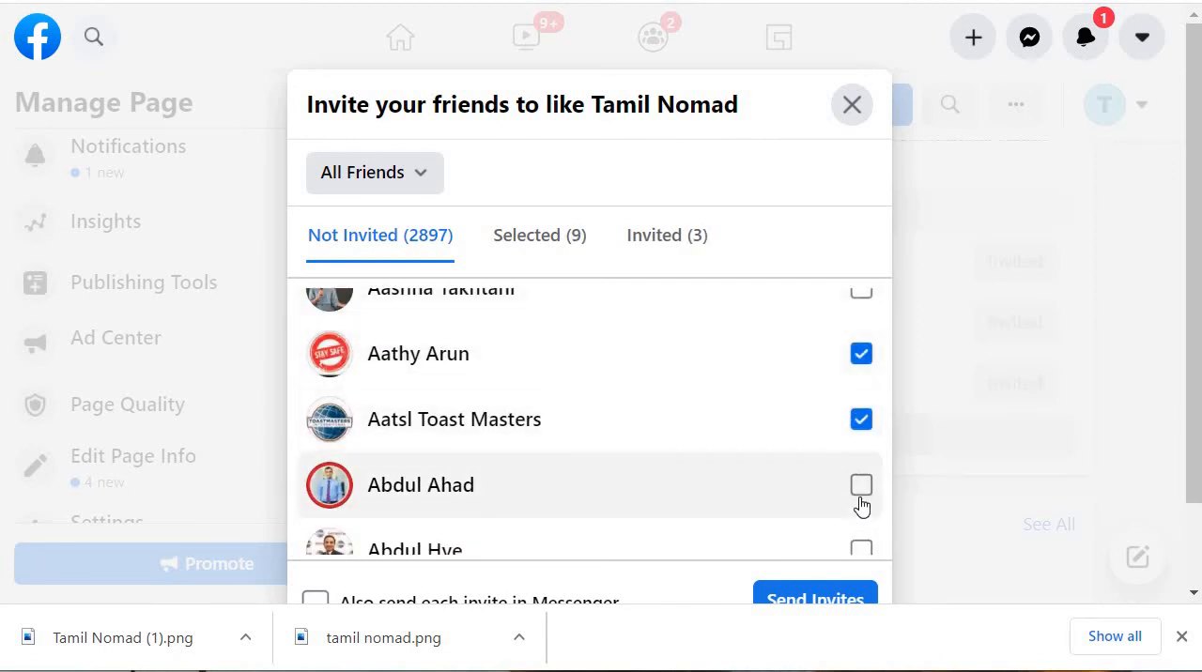
{"action": "left_click", "coordinate": [861, 485]}
{"action": "left_click", "coordinate": [817, 599]}
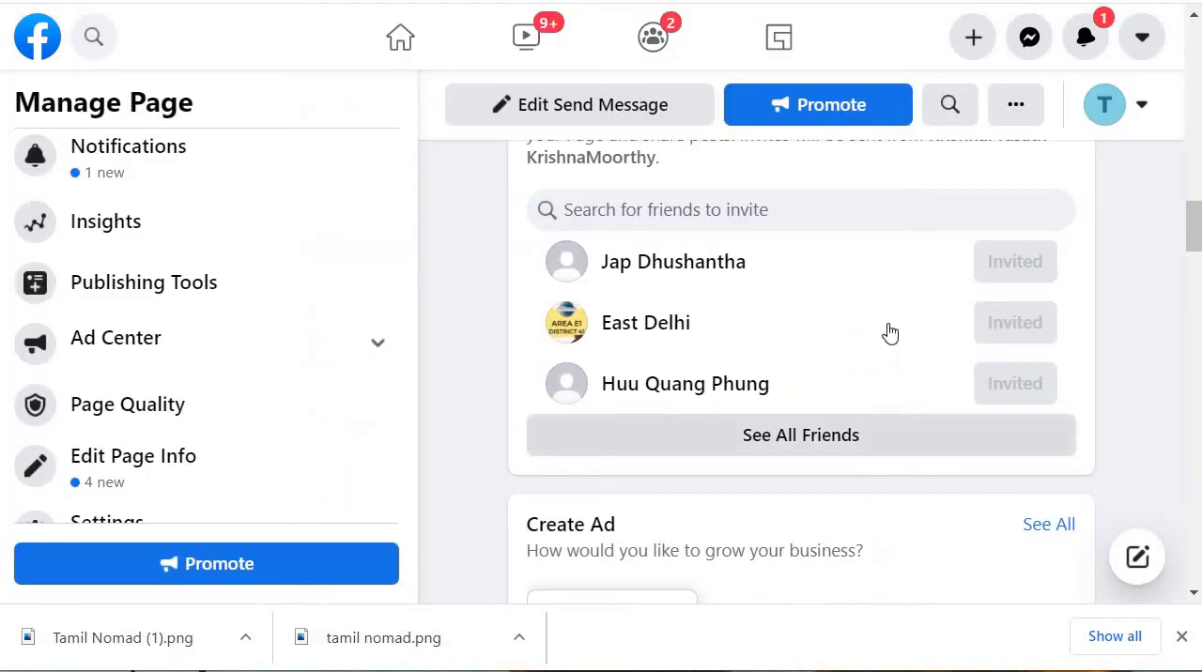
Step: Review the Page setup checklist sections for completed and remaining items, collapsing Introduce Your Page
{"action": "scroll", "coordinate": [847, 340], "scroll_direction": "up", "scroll_amount": 3}
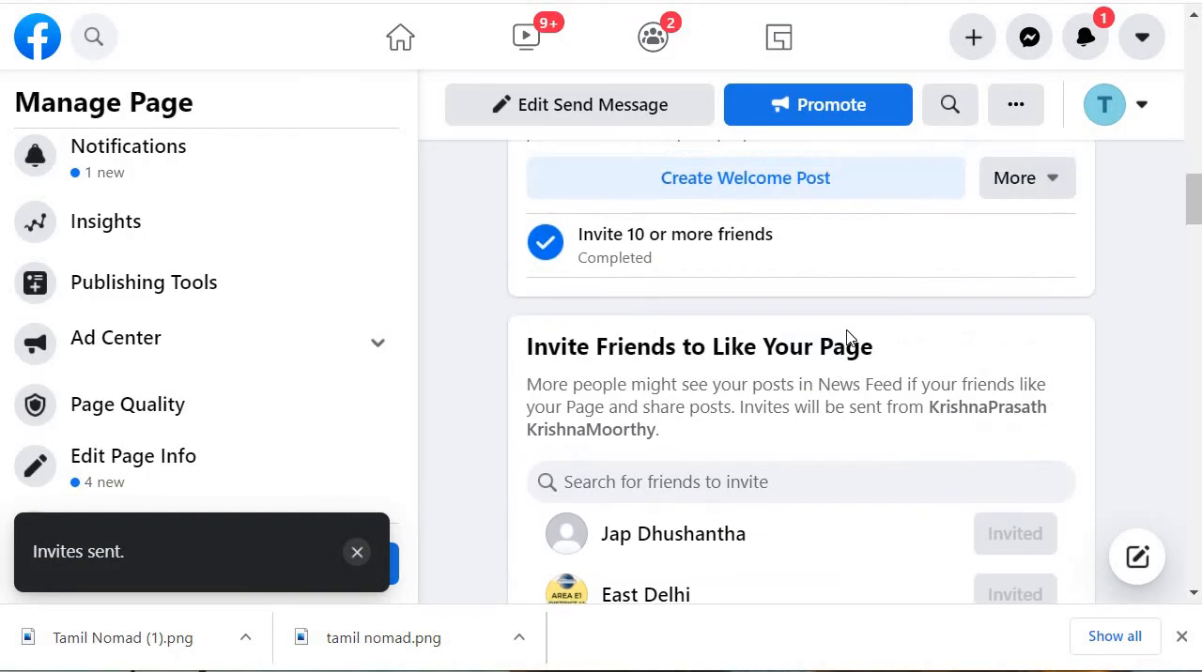
{"action": "scroll", "coordinate": [836, 341], "scroll_direction": "up", "scroll_amount": 1}
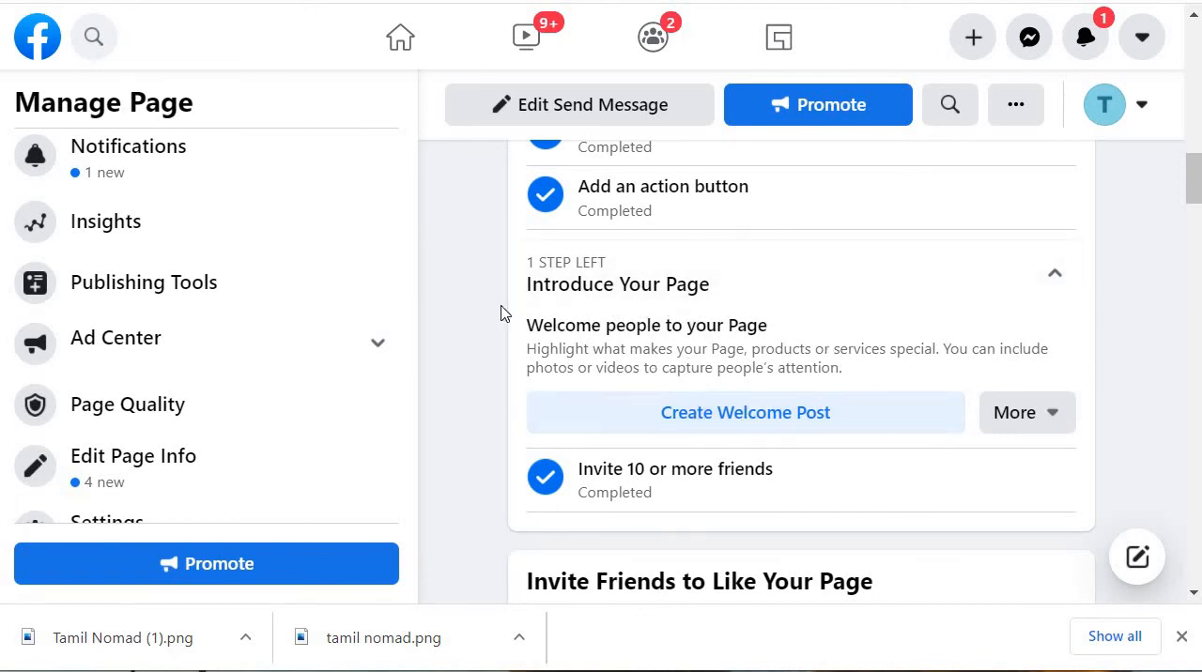
{"action": "scroll", "coordinate": [760, 365], "scroll_direction": "up", "scroll_amount": 2}
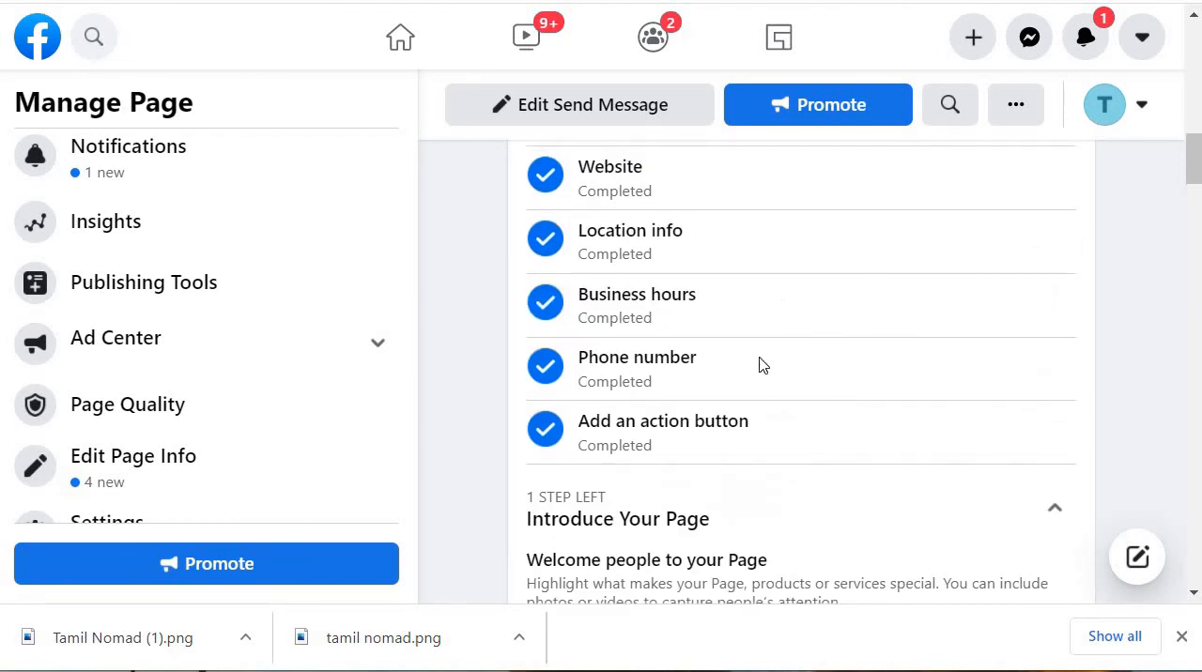
{"action": "scroll", "coordinate": [759, 371], "scroll_direction": "down", "scroll_amount": 3}
{"action": "scroll", "coordinate": [988, 303], "scroll_direction": "up", "scroll_amount": 1}
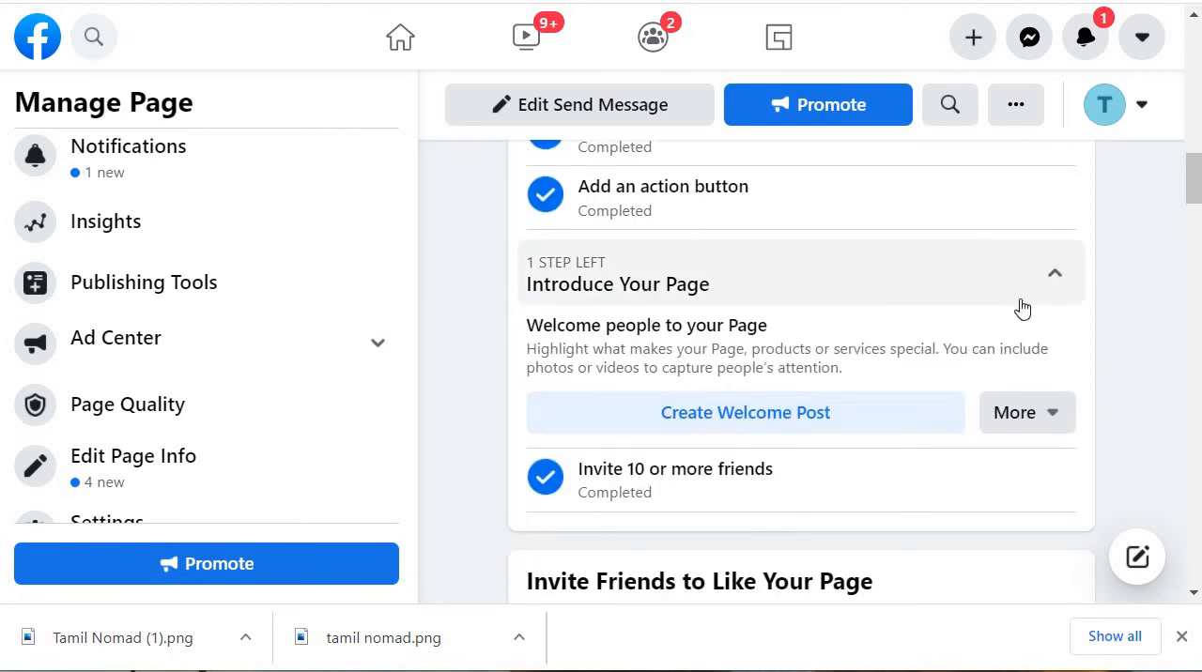
{"action": "left_click", "coordinate": [1022, 305]}
{"action": "scroll", "coordinate": [724, 545], "scroll_direction": "down", "scroll_amount": 1}
{"action": "scroll", "coordinate": [723, 260], "scroll_direction": "down", "scroll_amount": 2}
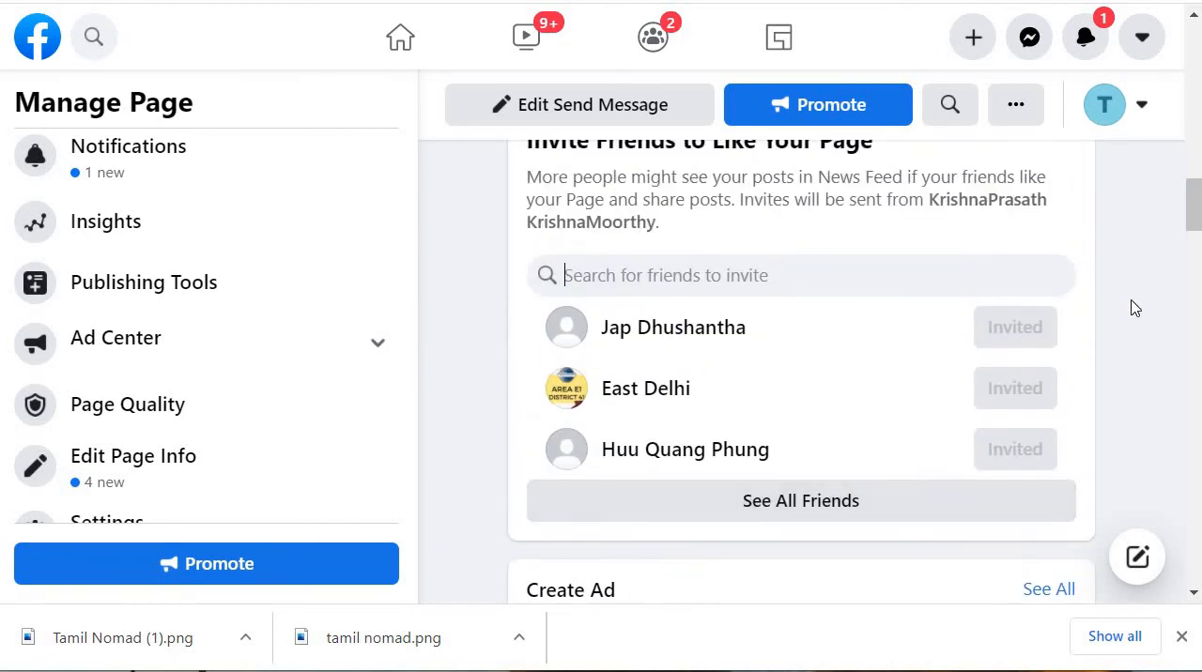
{"action": "scroll", "coordinate": [851, 313], "scroll_direction": "up", "scroll_amount": 12}
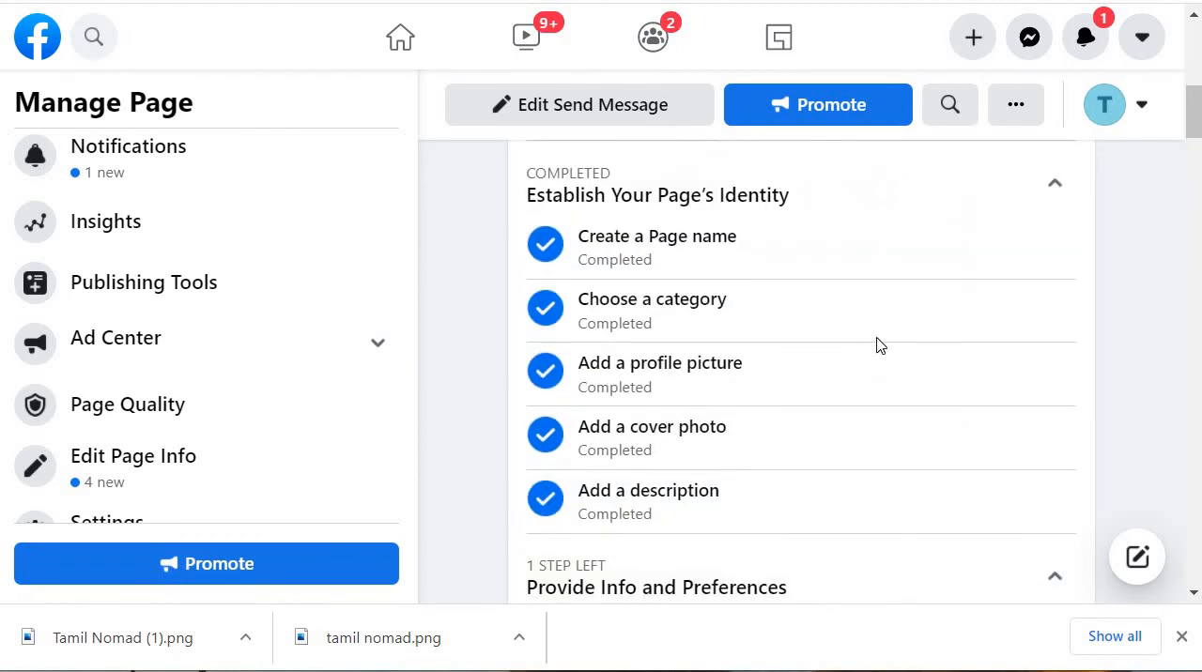
Step: Reload the Tamil Nomad Page and return to its setup checklist
{"action": "scroll", "coordinate": [851, 341], "scroll_direction": "up", "scroll_amount": 5}
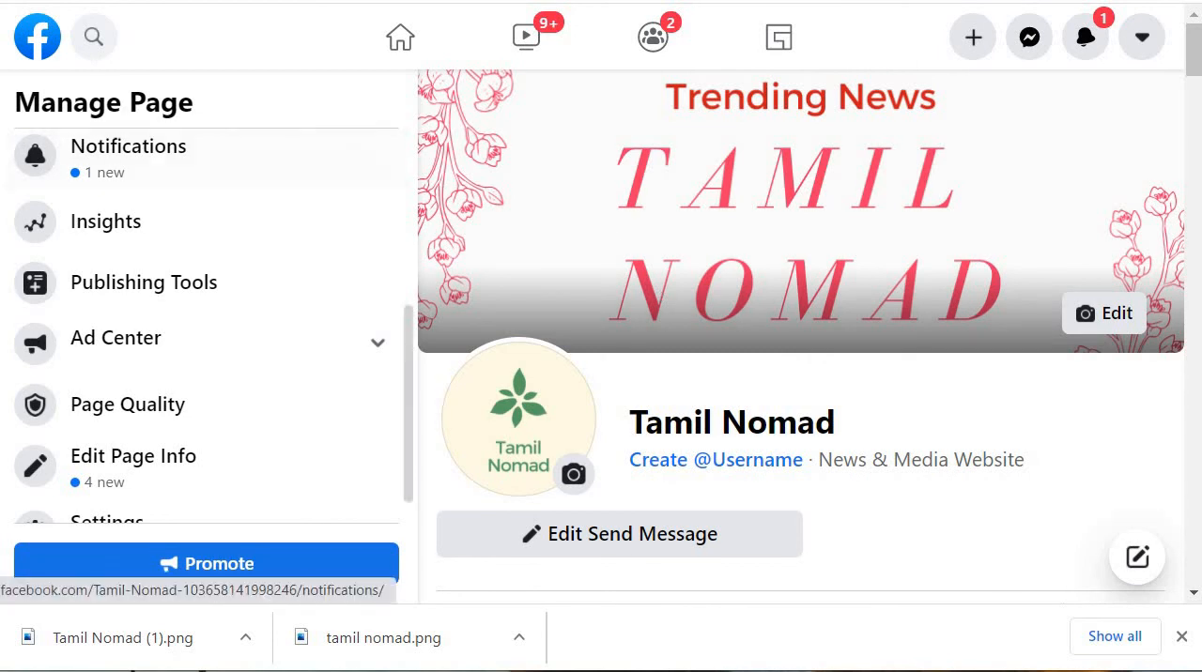
{"action": "left_click", "coordinate": [105, 2]}
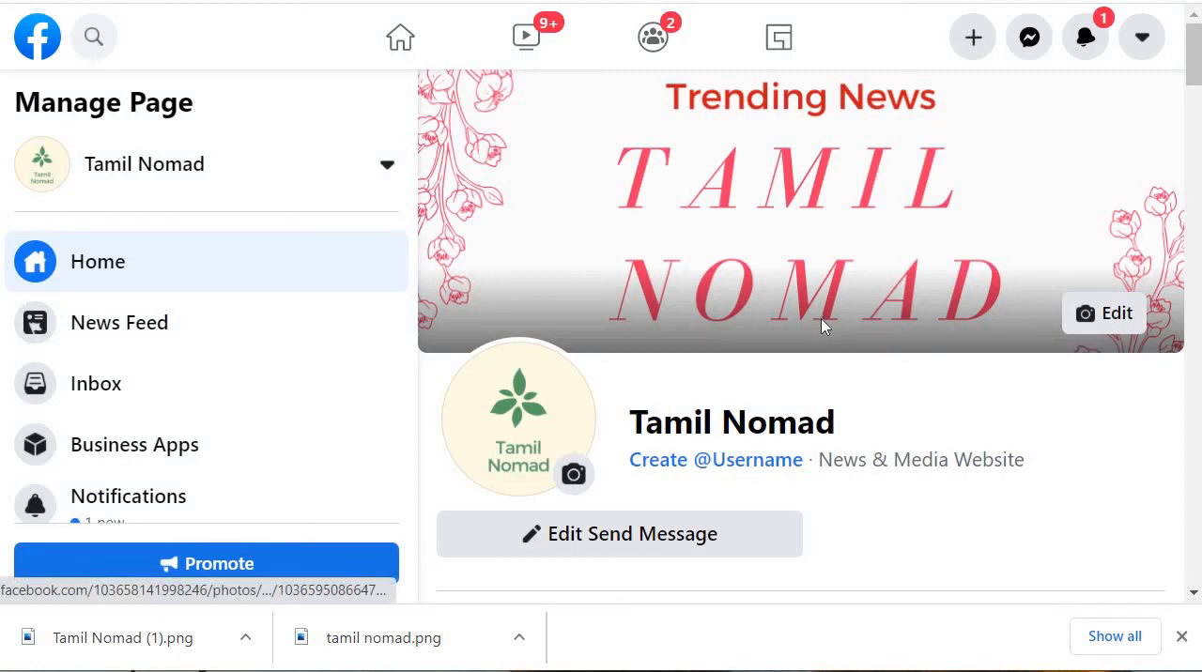
{"action": "scroll", "coordinate": [845, 327], "scroll_direction": "down", "scroll_amount": 5}
{"action": "scroll", "coordinate": [854, 380], "scroll_direction": "down", "scroll_amount": 3}
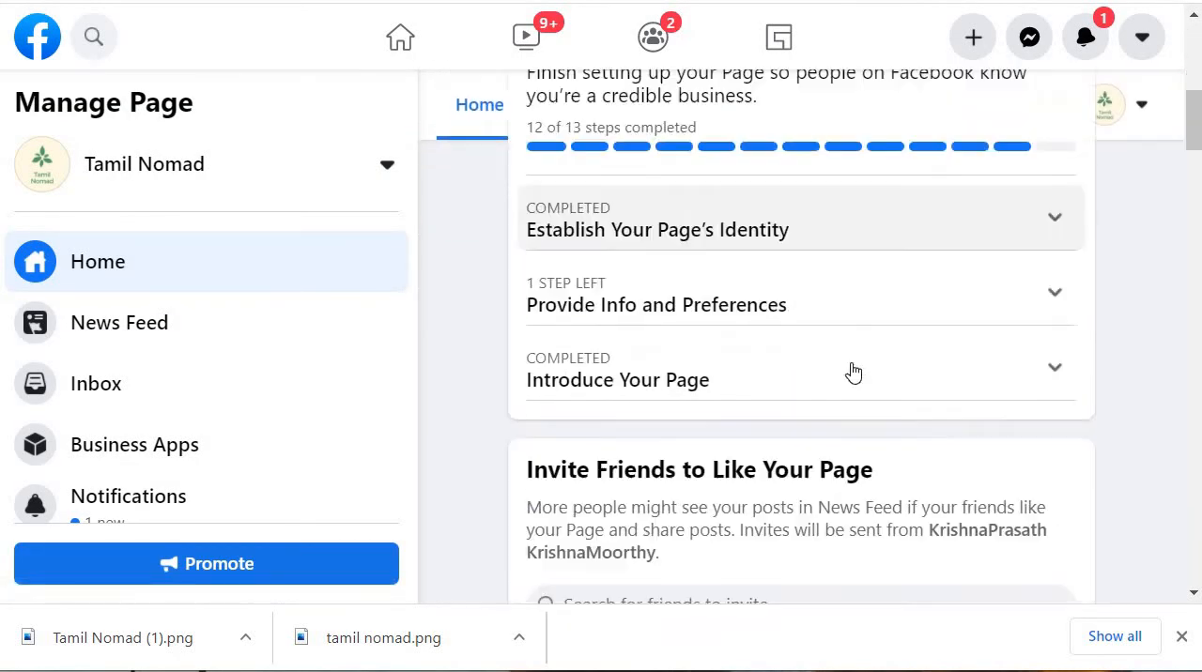
{"action": "scroll", "coordinate": [787, 260], "scroll_direction": "up", "scroll_amount": 3}
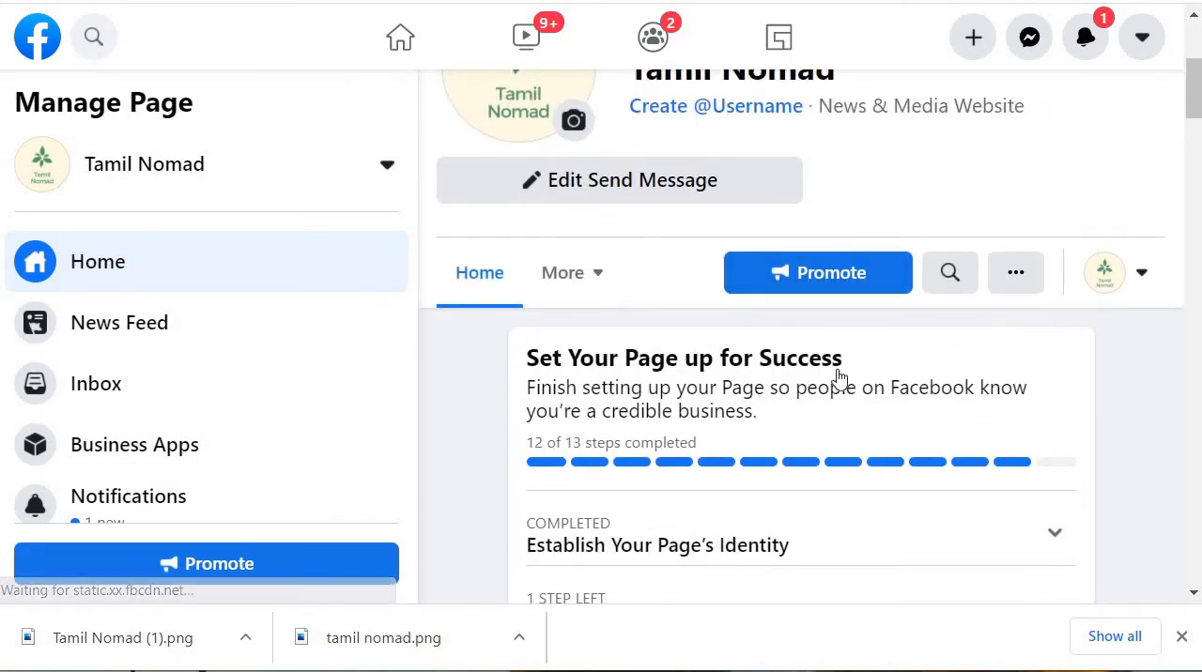
Step: Expand the identity and Provide Info and Preferences sections of the checklist, and mark the WhatsApp messaging preference as not applicable
{"action": "scroll", "coordinate": [832, 375], "scroll_direction": "down", "scroll_amount": 3}
{"action": "left_click", "coordinate": [1027, 206]}
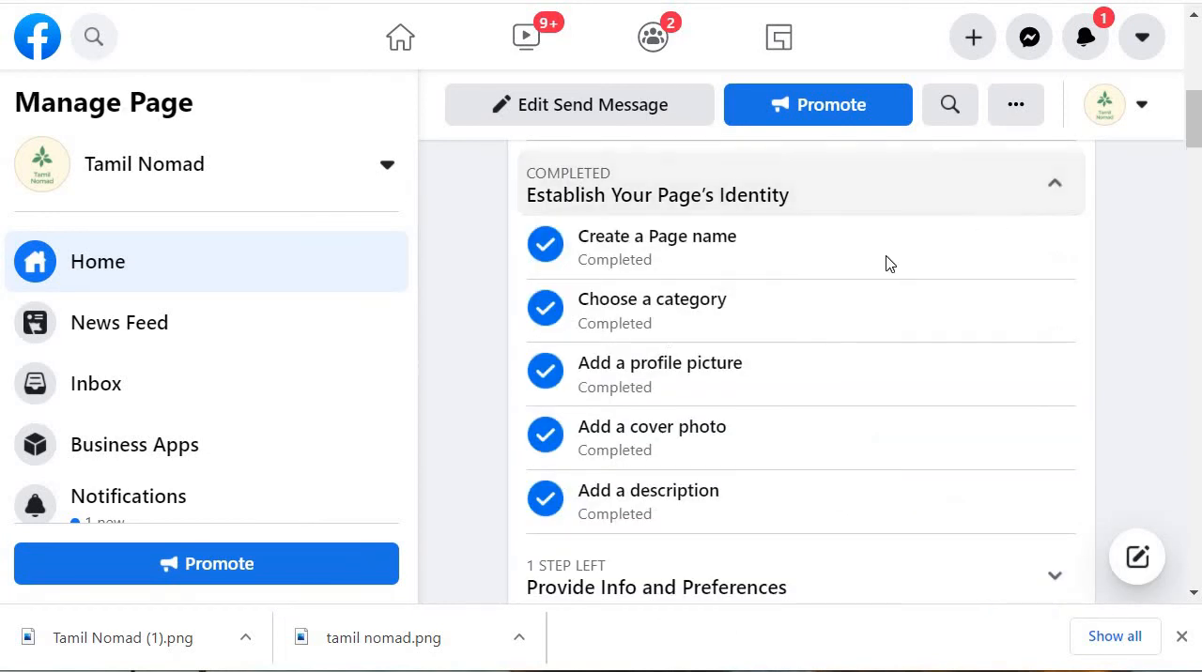
{"action": "scroll", "coordinate": [811, 392], "scroll_direction": "down", "scroll_amount": 3}
{"action": "left_click", "coordinate": [819, 339]}
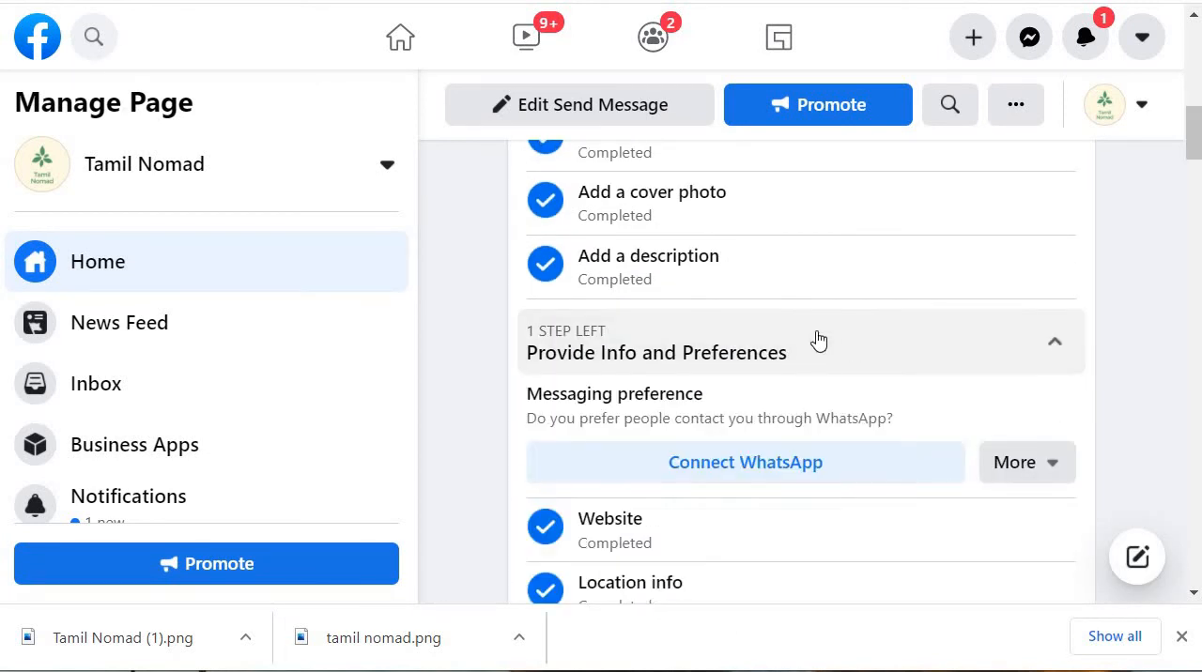
{"action": "scroll", "coordinate": [817, 342], "scroll_direction": "down", "scroll_amount": 3}
{"action": "scroll", "coordinate": [992, 389], "scroll_direction": "up", "scroll_amount": 2}
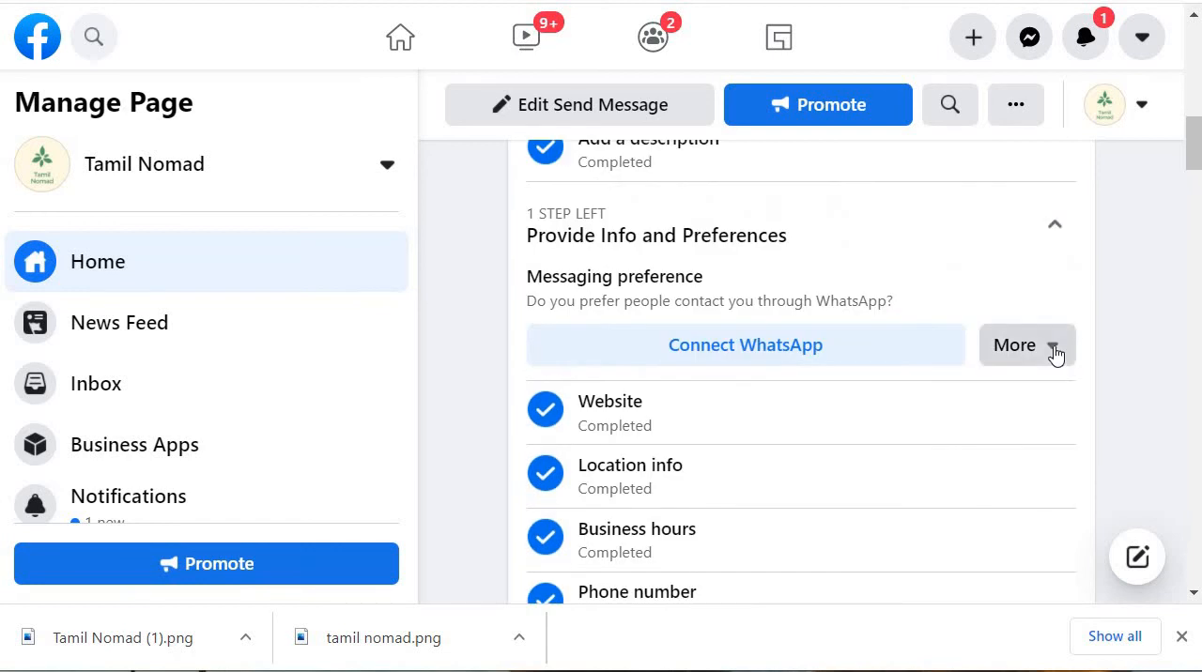
{"action": "left_click", "coordinate": [1055, 352]}
{"action": "left_click", "coordinate": [934, 454]}
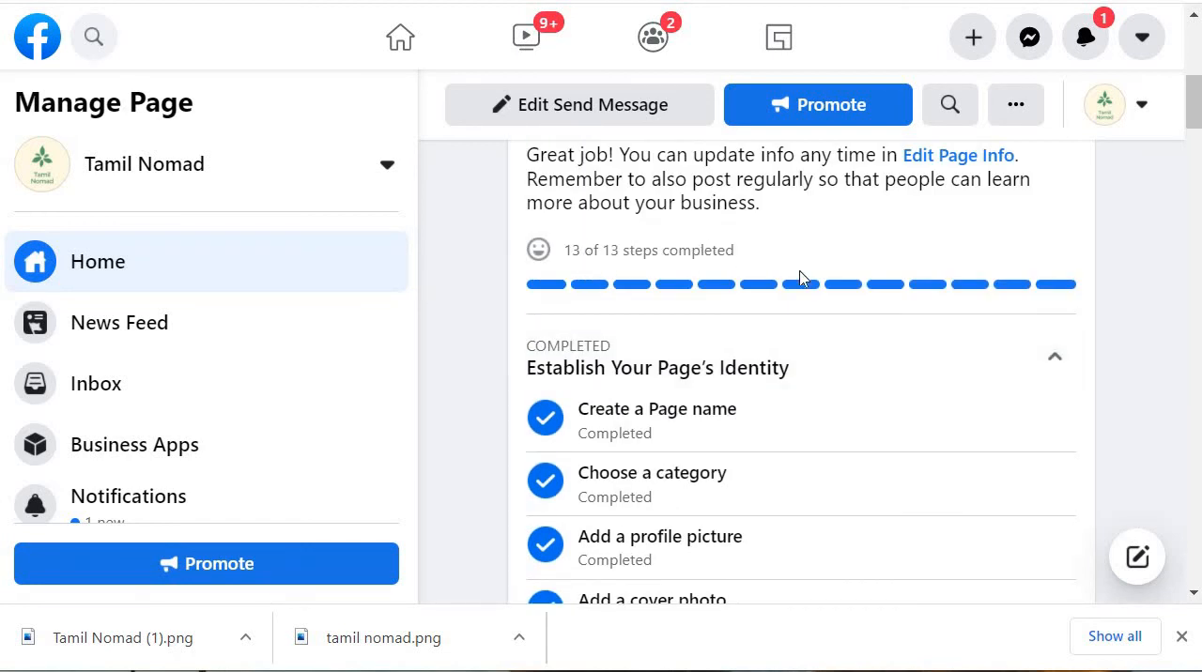
Step: Open Edit Page Info and review the Page's general details, categories, contact information and location
{"action": "scroll", "coordinate": [907, 310], "scroll_direction": "down", "scroll_amount": 8}
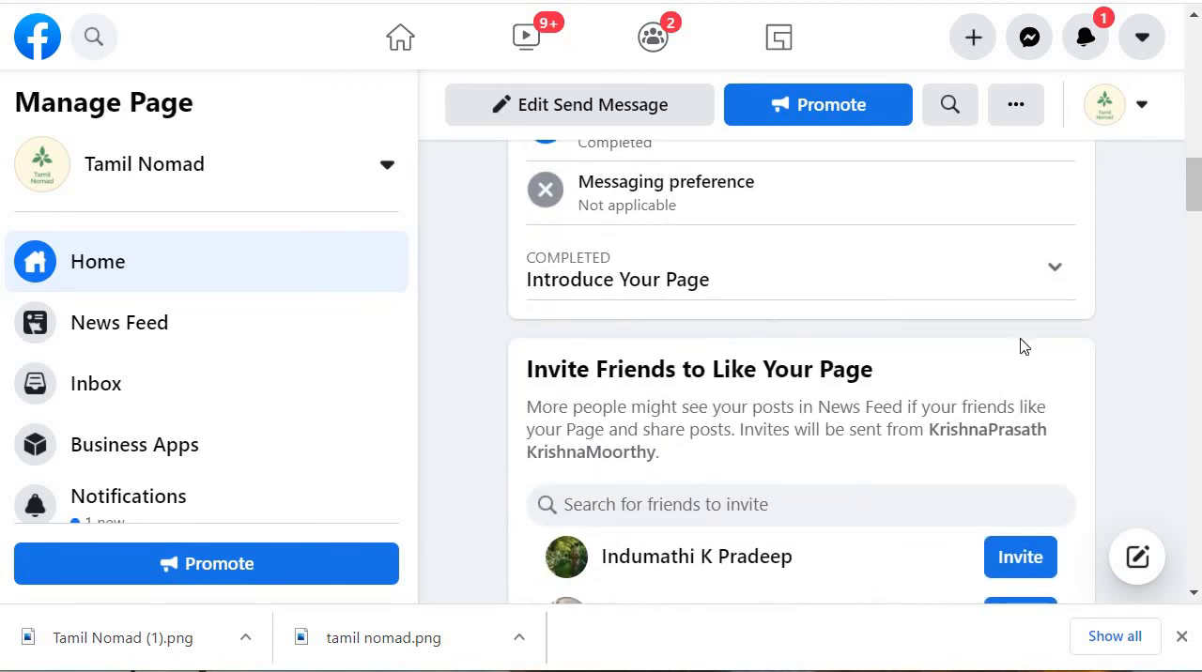
{"action": "scroll", "coordinate": [1093, 341], "scroll_direction": "down", "scroll_amount": 4}
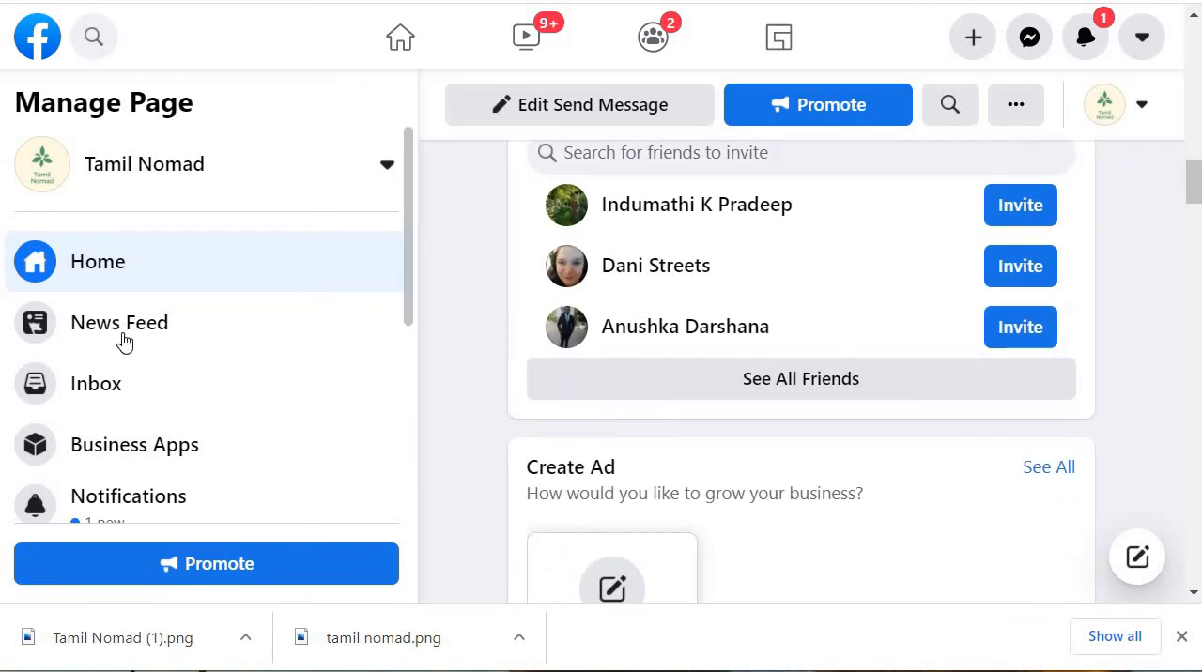
{"action": "scroll", "coordinate": [164, 344], "scroll_direction": "down", "scroll_amount": 4}
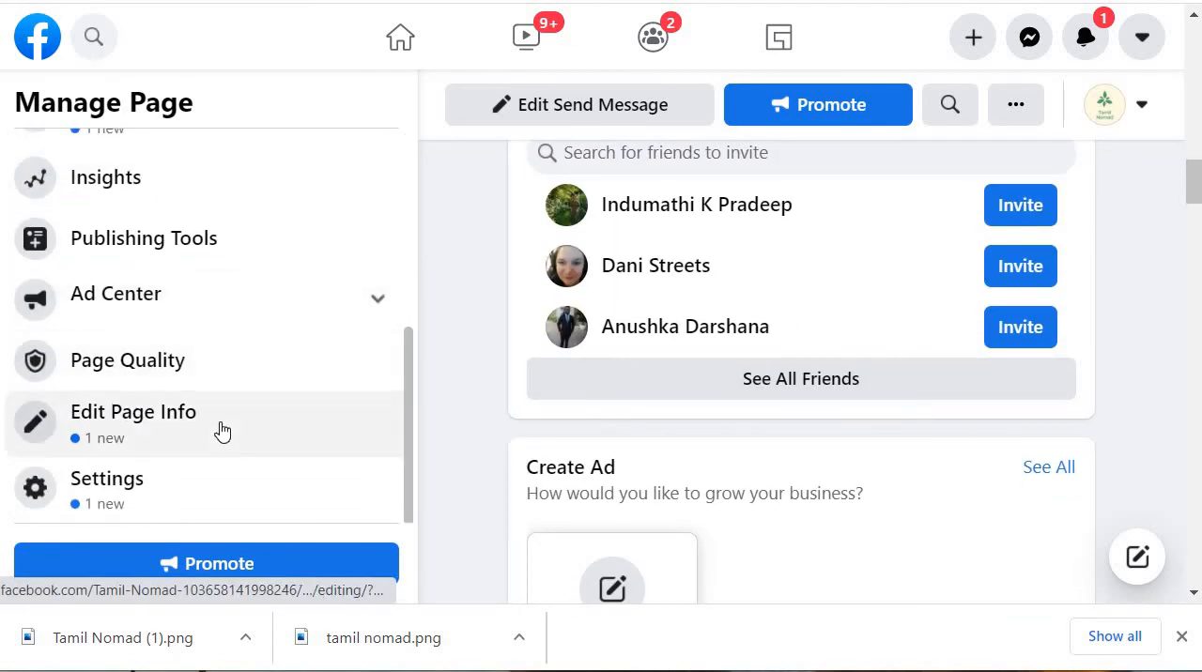
{"action": "left_click", "coordinate": [371, 438]}
{"action": "scroll", "coordinate": [630, 340], "scroll_direction": "down", "scroll_amount": 1}
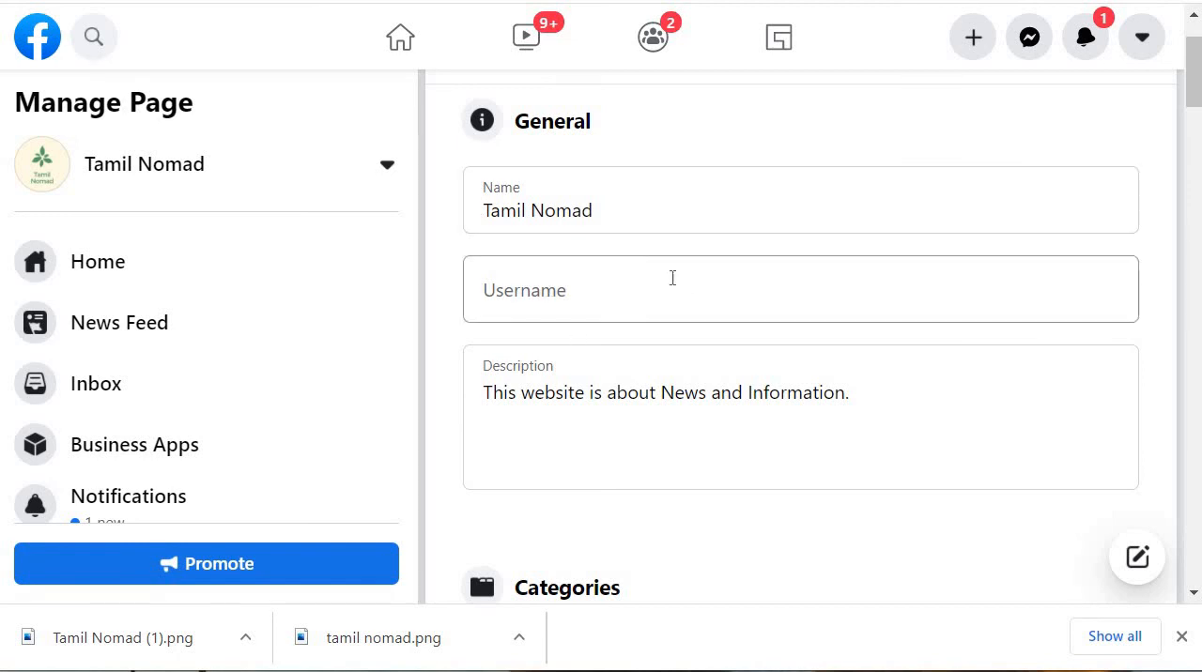
{"action": "scroll", "coordinate": [672, 281], "scroll_direction": "down", "scroll_amount": 4}
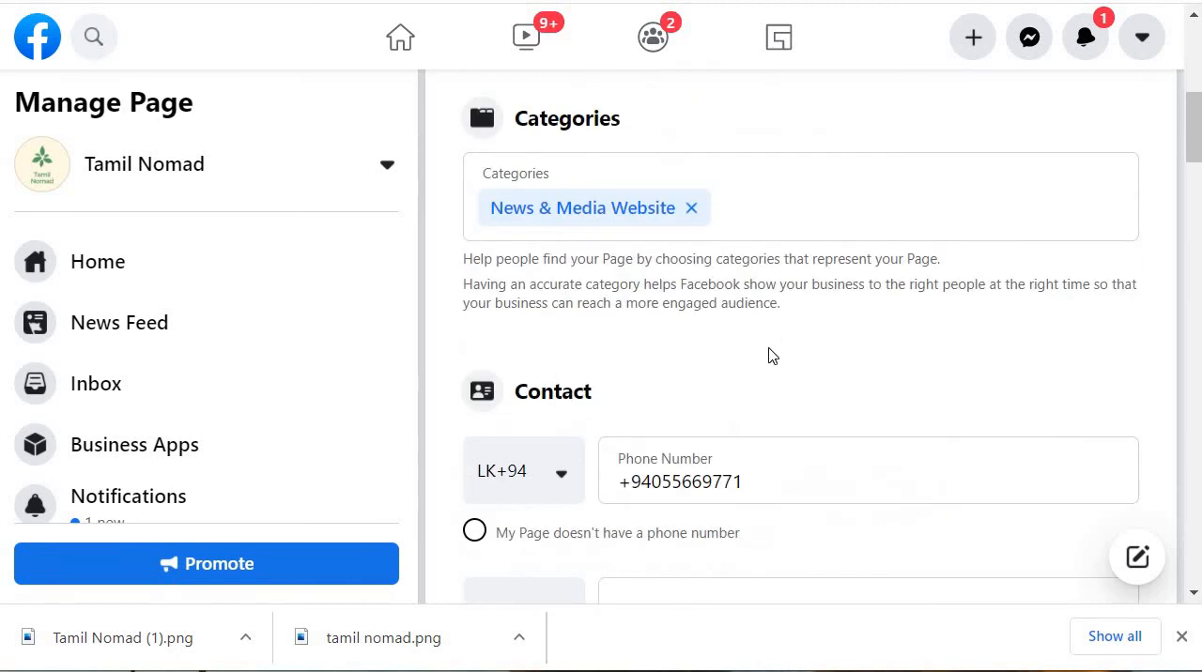
{"action": "scroll", "coordinate": [768, 356], "scroll_direction": "down", "scroll_amount": 2}
{"action": "scroll", "coordinate": [738, 349], "scroll_direction": "down", "scroll_amount": 5}
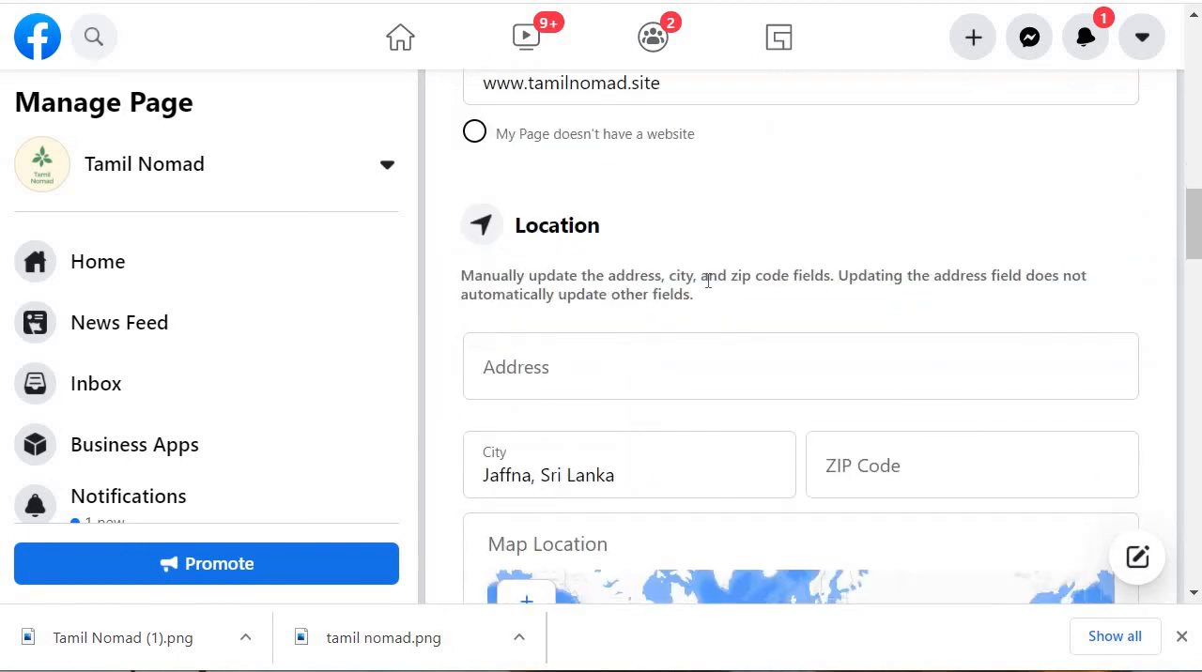
{"action": "scroll", "coordinate": [897, 313], "scroll_direction": "down", "scroll_amount": 4}
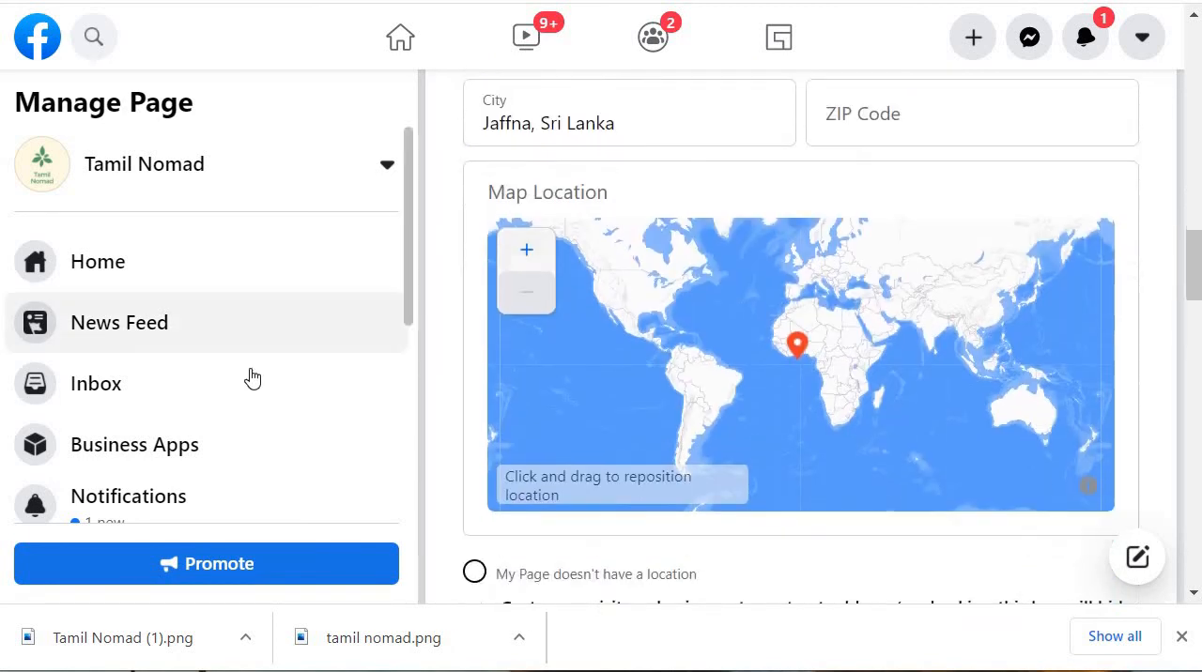
Step: Open the Page Settings and review the General options from Page Visibility to Remove Page
{"action": "scroll", "coordinate": [250, 361], "scroll_direction": "down", "scroll_amount": 3}
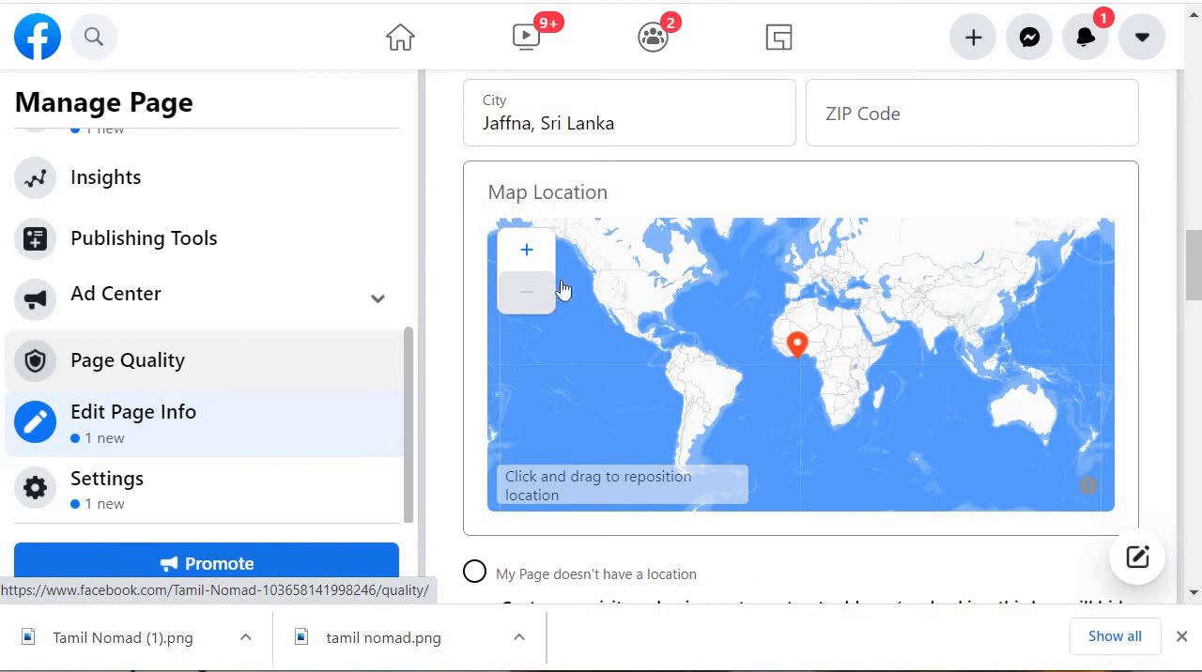
{"action": "left_click", "coordinate": [129, 489]}
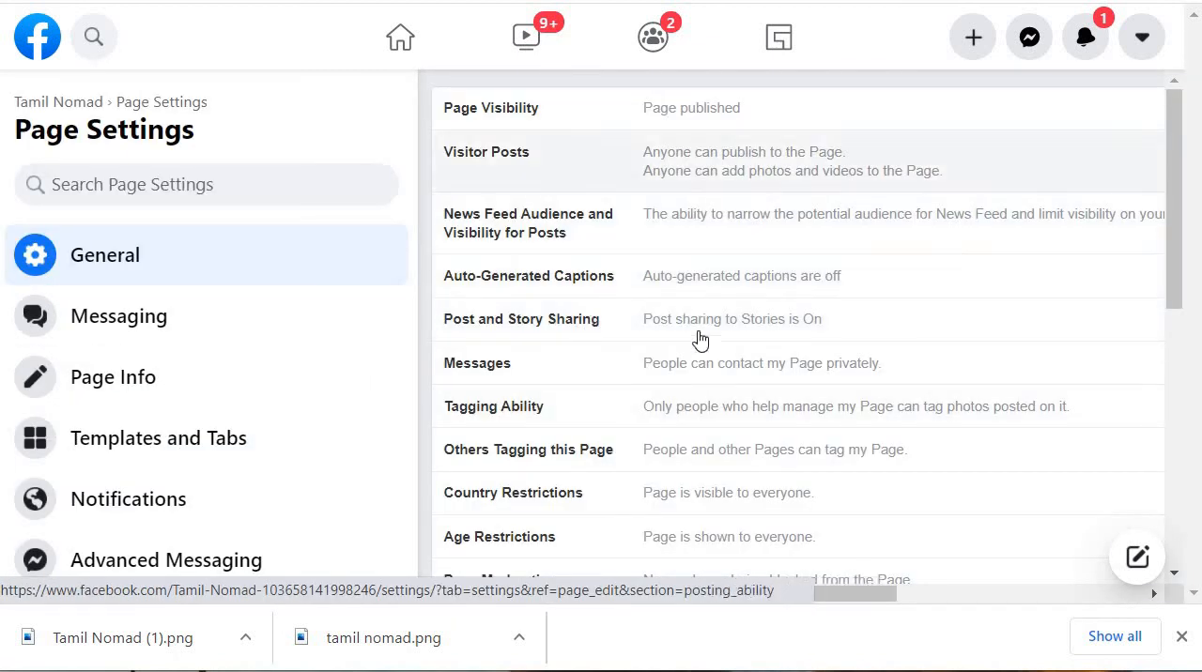
{"action": "scroll", "coordinate": [704, 380], "scroll_direction": "down", "scroll_amount": 2}
{"action": "scroll", "coordinate": [711, 381], "scroll_direction": "down", "scroll_amount": 2}
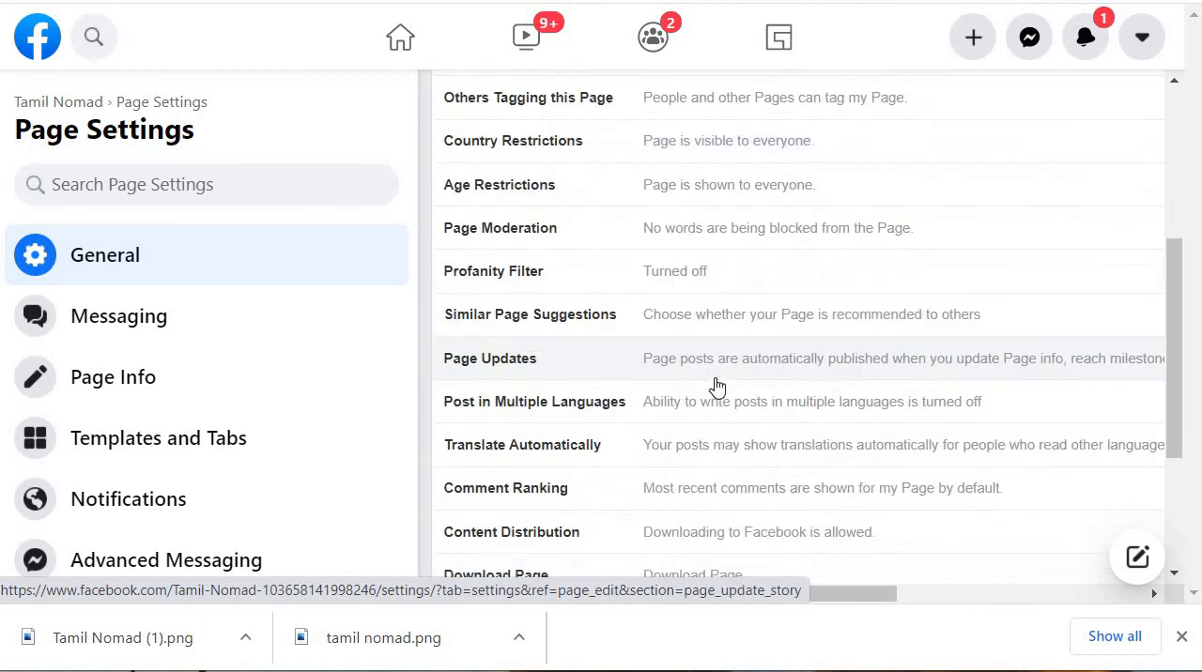
{"action": "scroll", "coordinate": [716, 385], "scroll_direction": "down", "scroll_amount": 2}
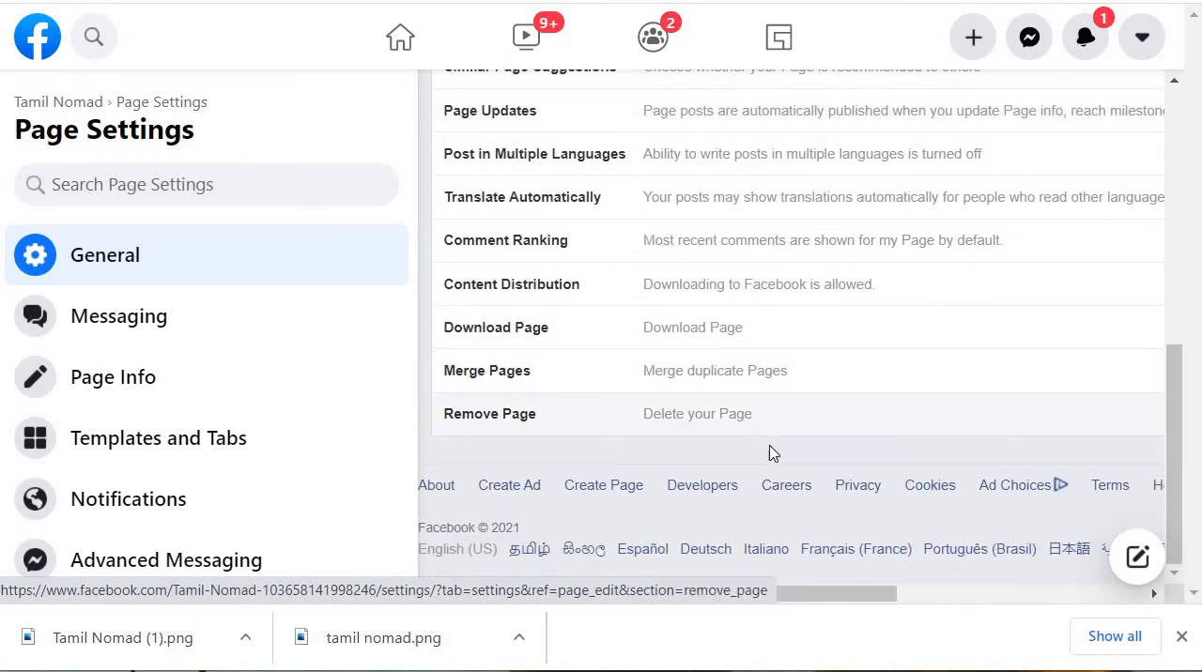
{"action": "scroll", "coordinate": [778, 380], "scroll_direction": "up", "scroll_amount": 5}
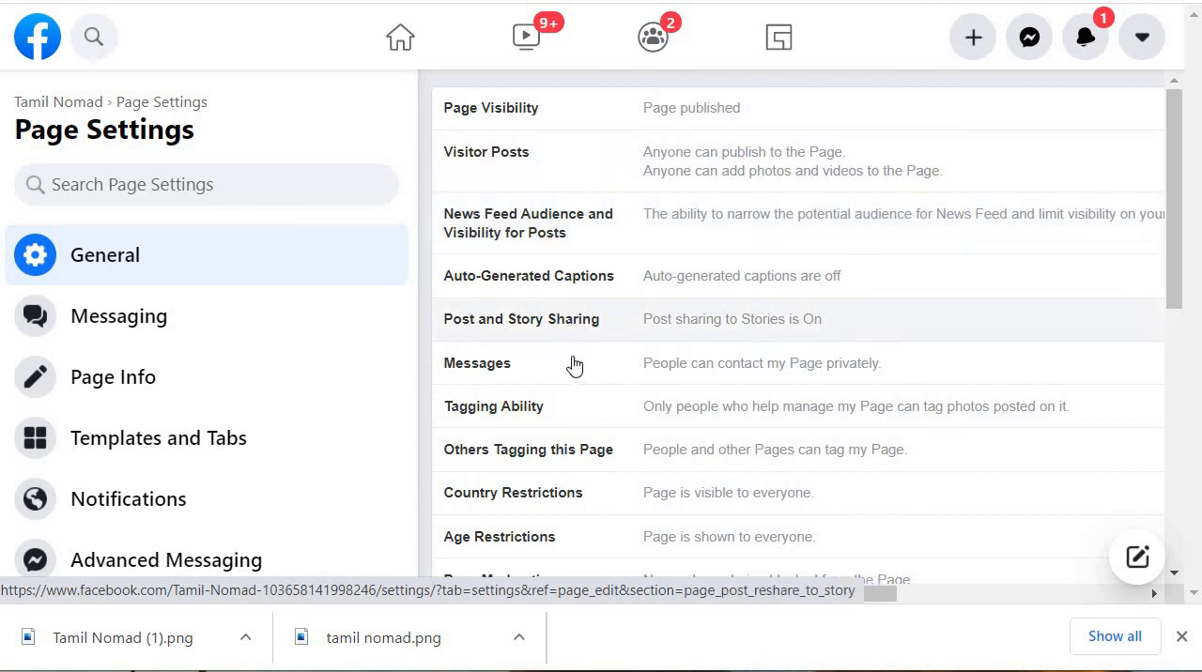
{"action": "scroll", "coordinate": [665, 371], "scroll_direction": "down", "scroll_amount": 3}
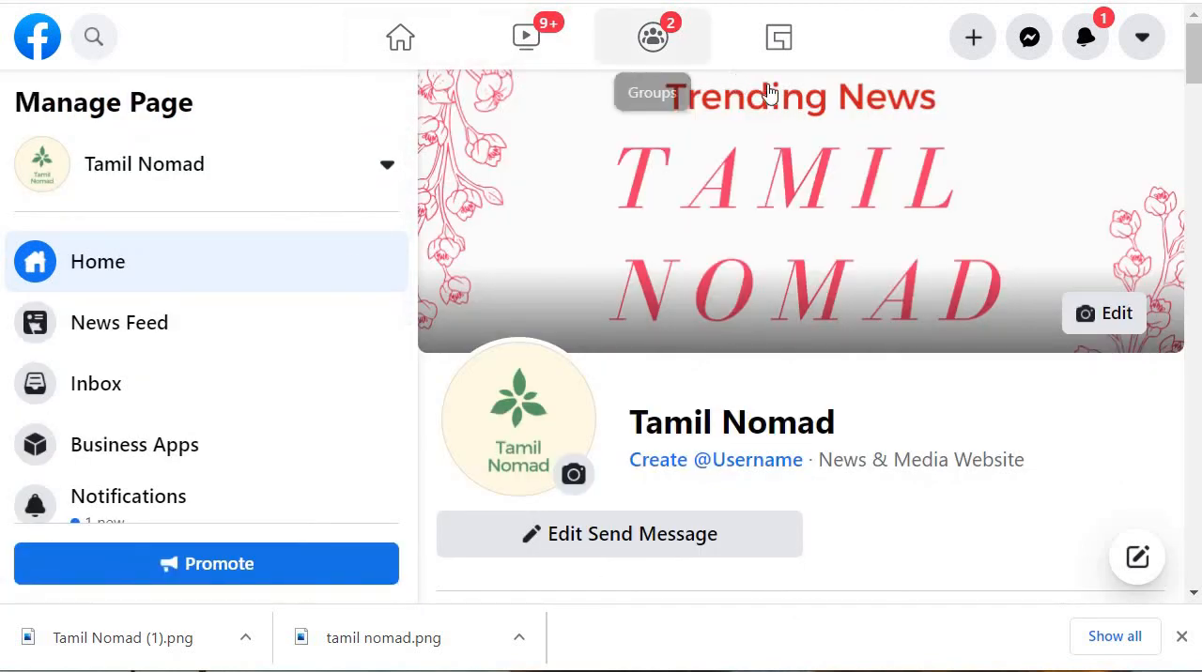
Step: Review the finished Page home from the completed checklist through friend invites, ads, insights and About to Page Transparency
{"action": "scroll", "coordinate": [446, 319], "scroll_direction": "down", "scroll_amount": 3}
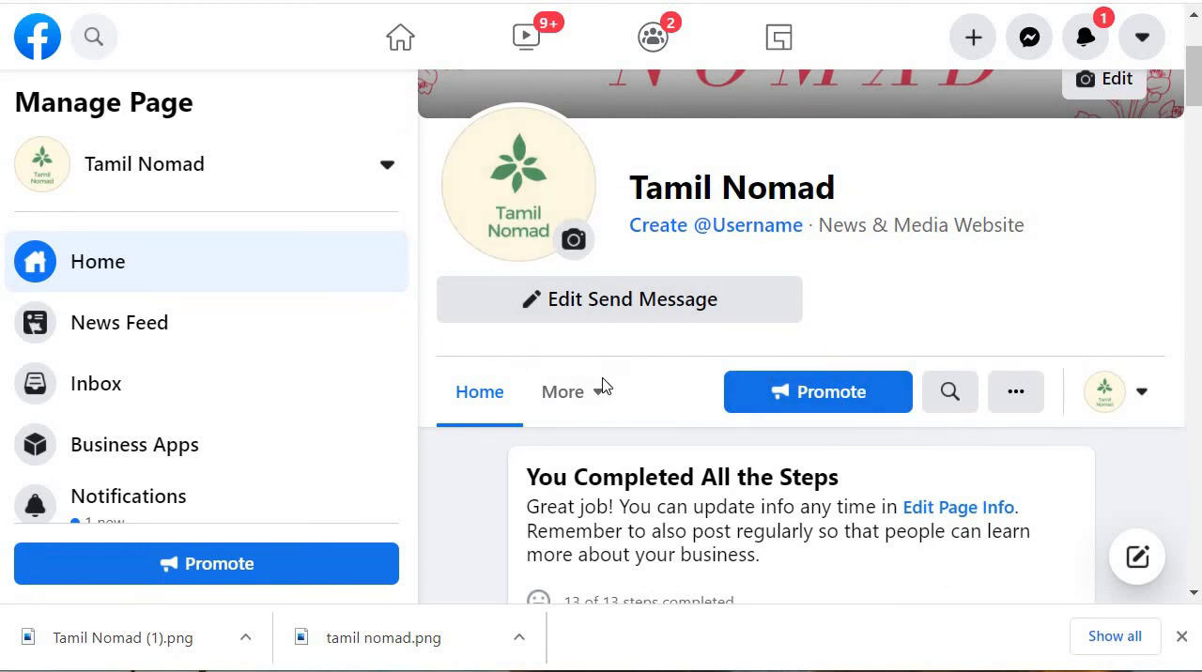
{"action": "scroll", "coordinate": [617, 304], "scroll_direction": "down", "scroll_amount": 7}
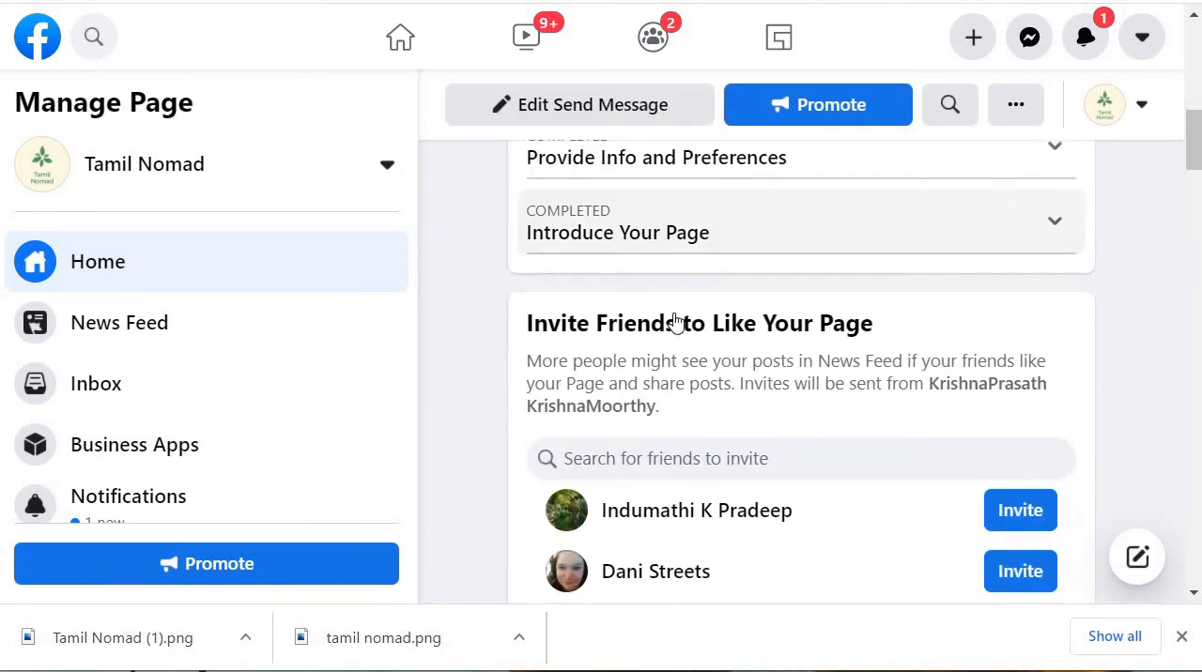
{"action": "scroll", "coordinate": [787, 253], "scroll_direction": "down", "scroll_amount": 2}
{"action": "scroll", "coordinate": [667, 334], "scroll_direction": "up", "scroll_amount": 10}
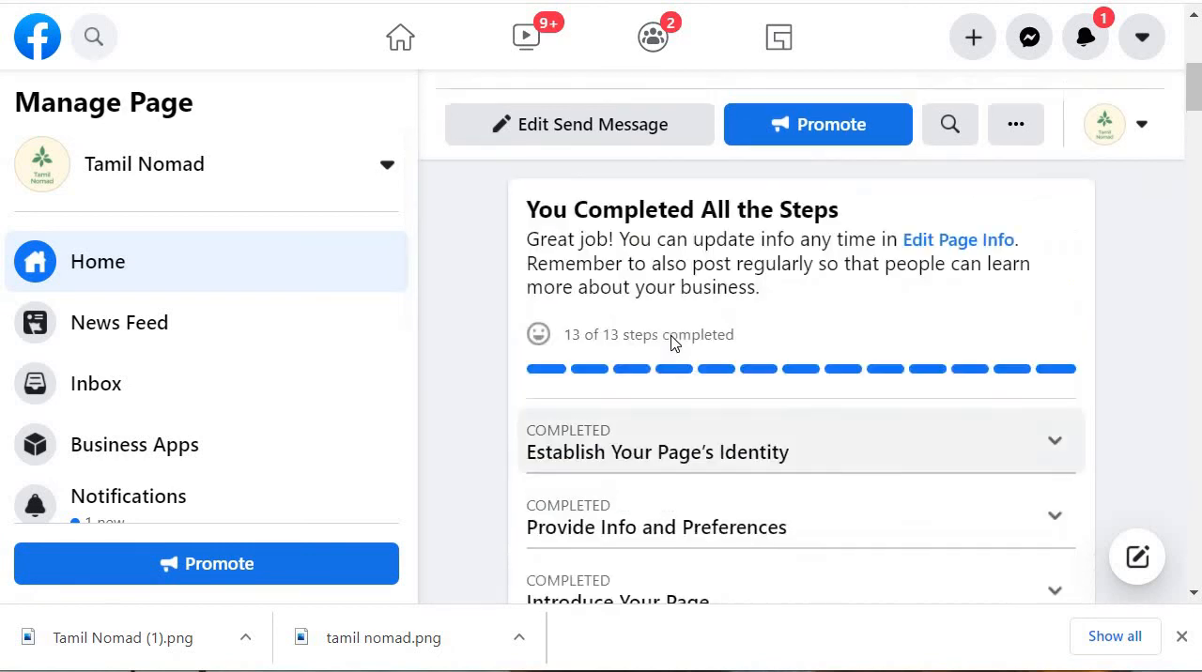
{"action": "scroll", "coordinate": [667, 310], "scroll_direction": "down", "scroll_amount": 3}
{"action": "scroll", "coordinate": [808, 376], "scroll_direction": "down", "scroll_amount": 1}
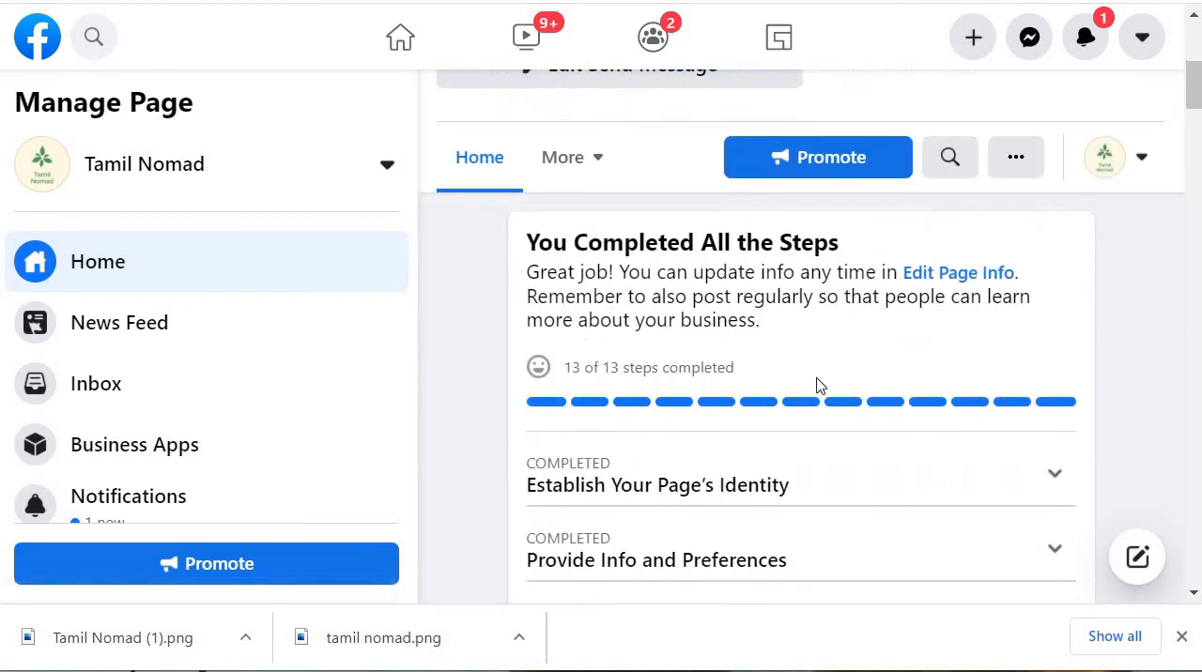
{"action": "scroll", "coordinate": [770, 348], "scroll_direction": "down", "scroll_amount": 2}
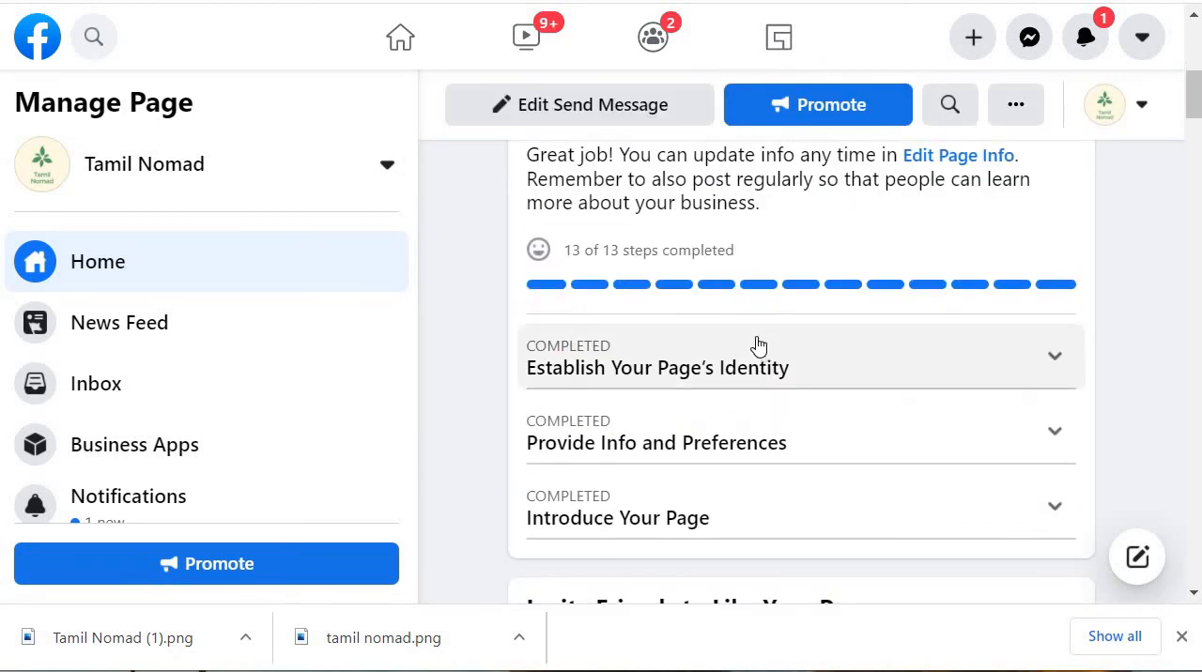
{"action": "scroll", "coordinate": [751, 335], "scroll_direction": "down", "scroll_amount": 10}
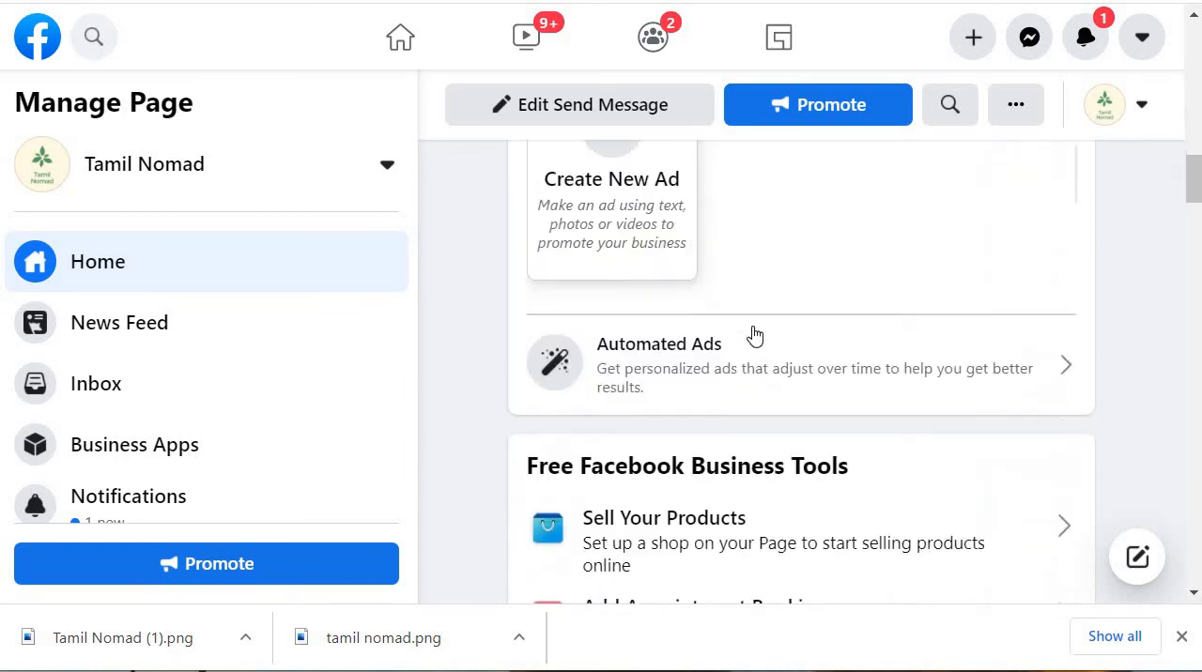
{"action": "scroll", "coordinate": [761, 336], "scroll_direction": "down", "scroll_amount": 8}
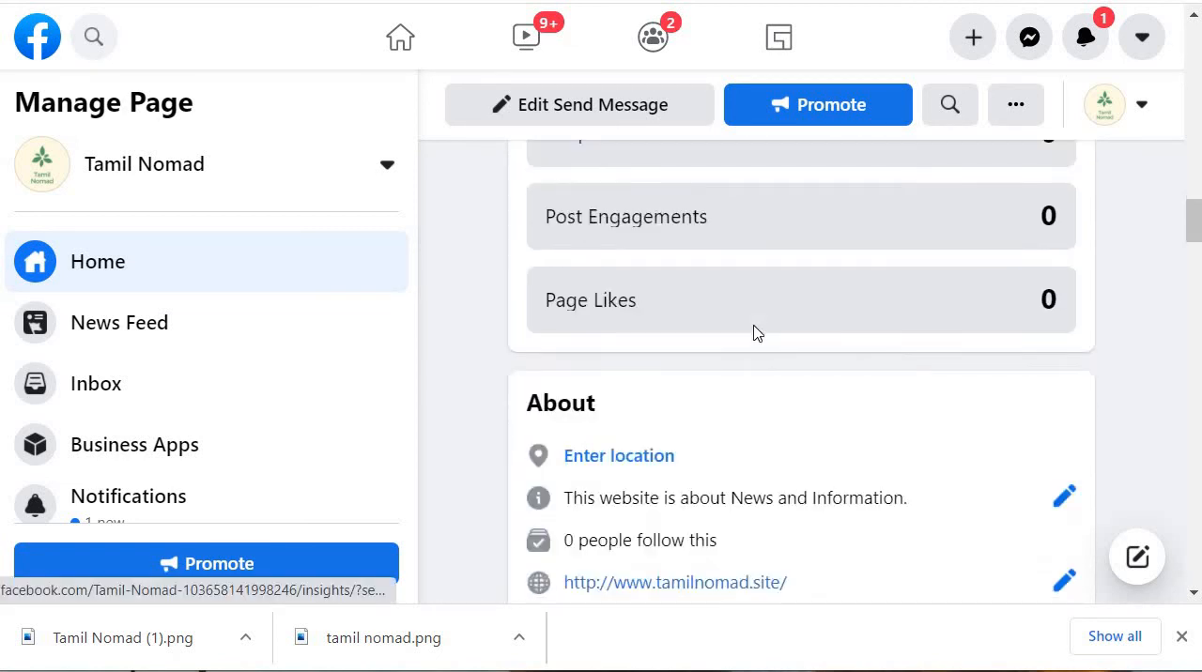
{"action": "scroll", "coordinate": [783, 336], "scroll_direction": "down", "scroll_amount": 8}
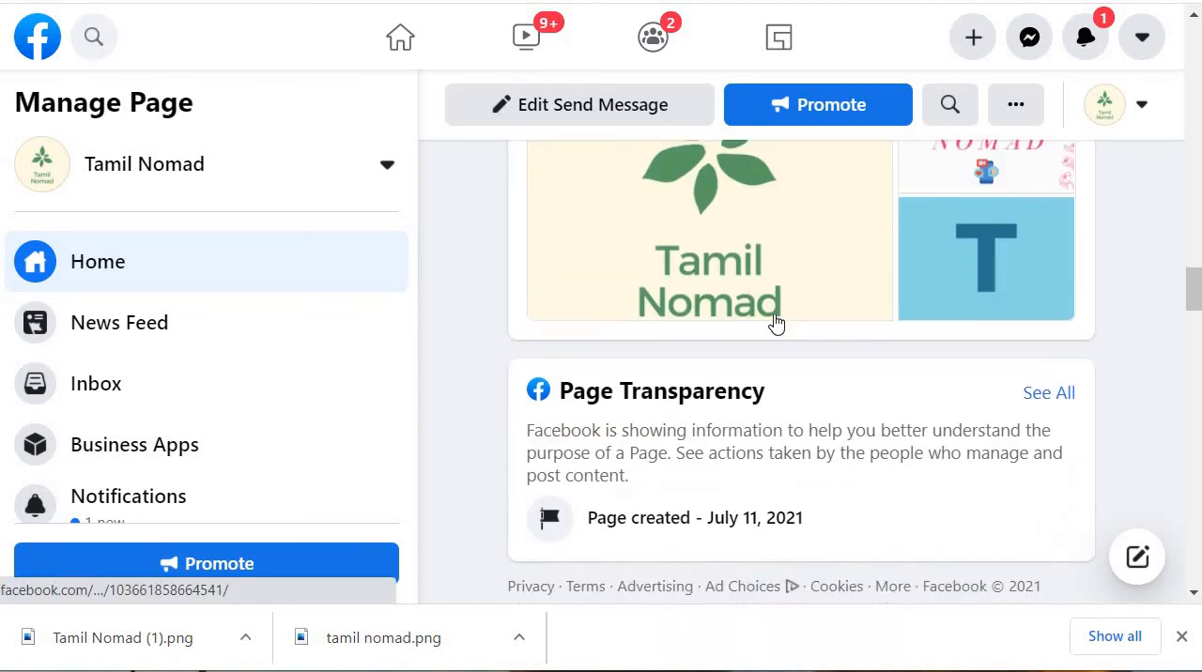